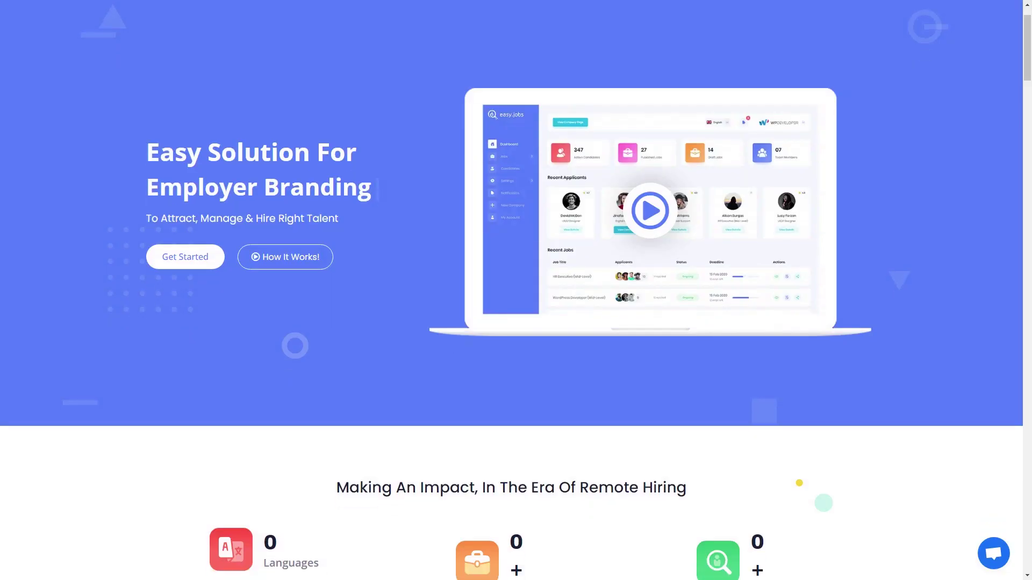
- Browse the easy.jobs homepage, scrolling through its feature sections
scroll(516, 290, down, 6)
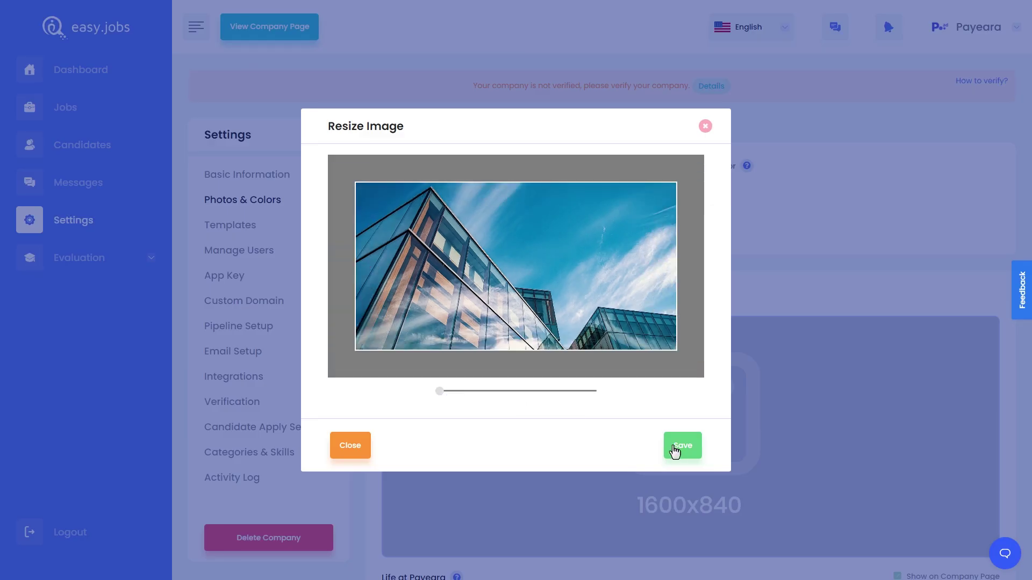
click(675, 452)
scroll(680, 454, down, 5)
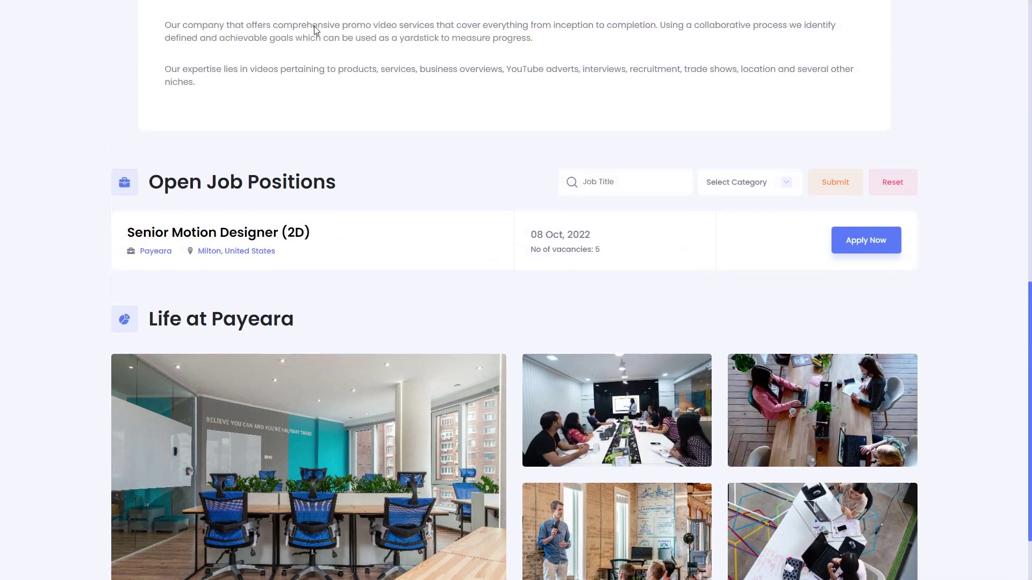
scroll(314, 26, up, 10)
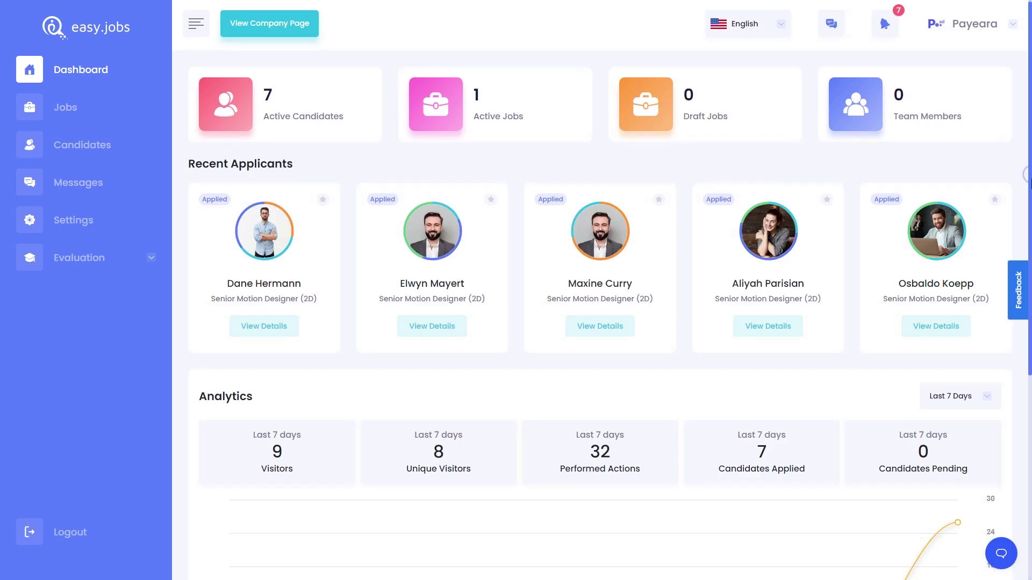
scroll(592, 323, down, 5)
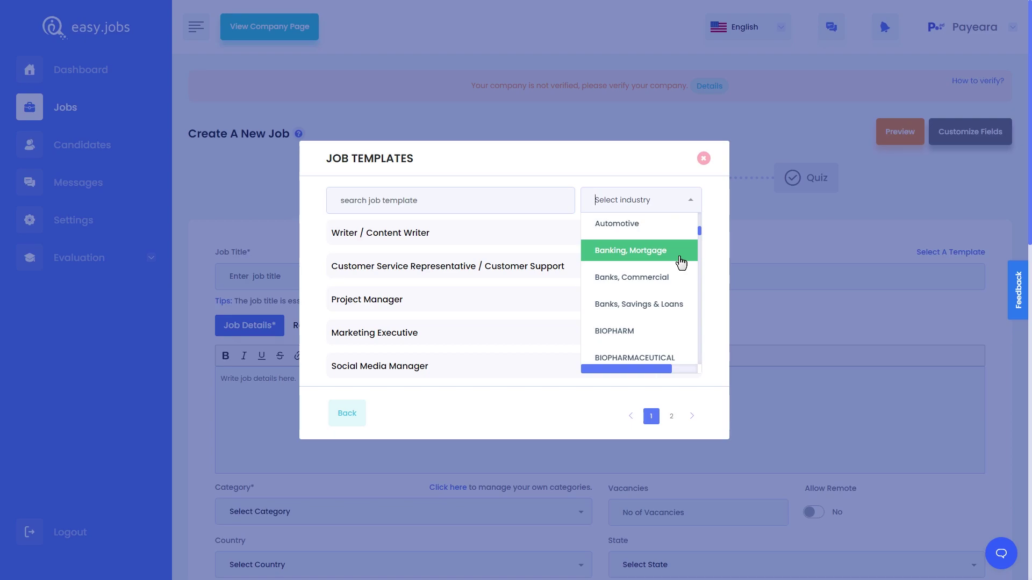
scroll(680, 261, down, 5)
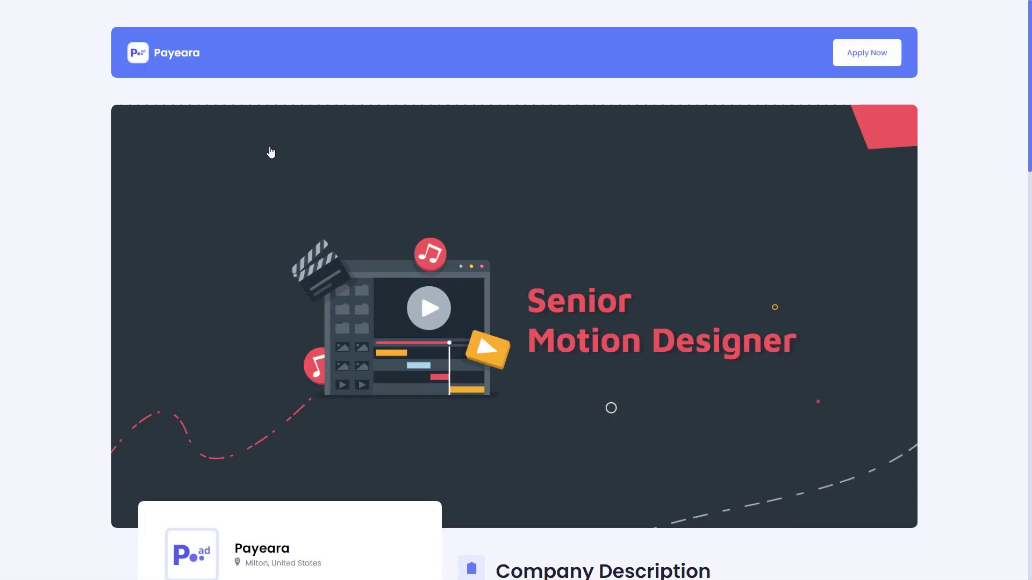
scroll(269, 152, down, 4)
scroll(271, 152, down, 20)
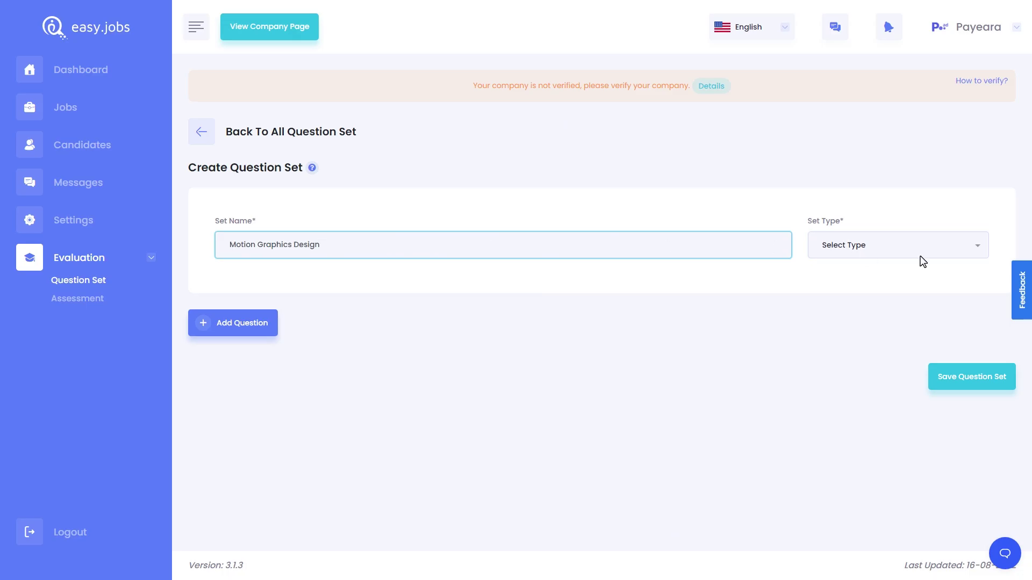
click(919, 260)
click(911, 268)
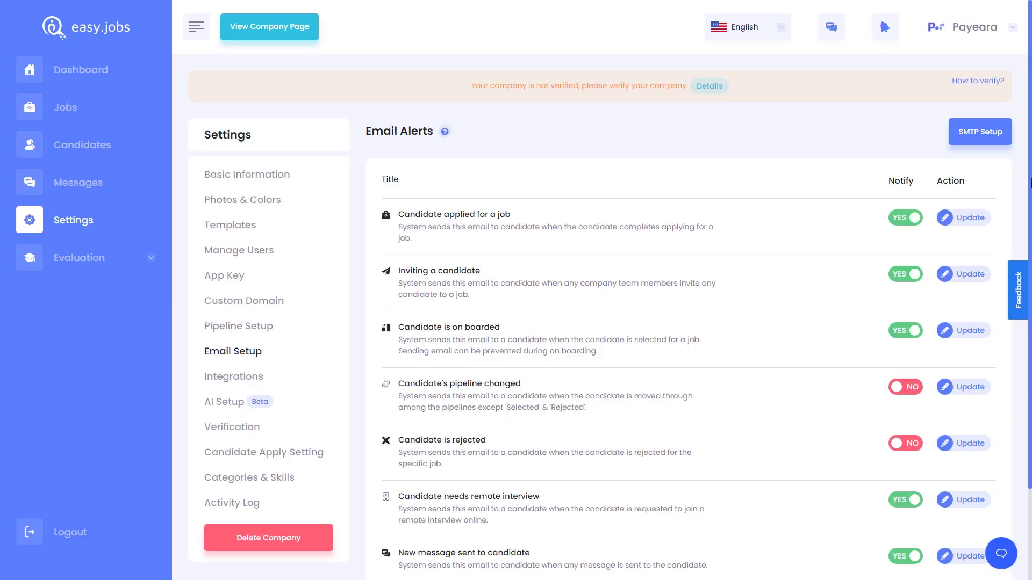
click(913, 220)
click(913, 220)
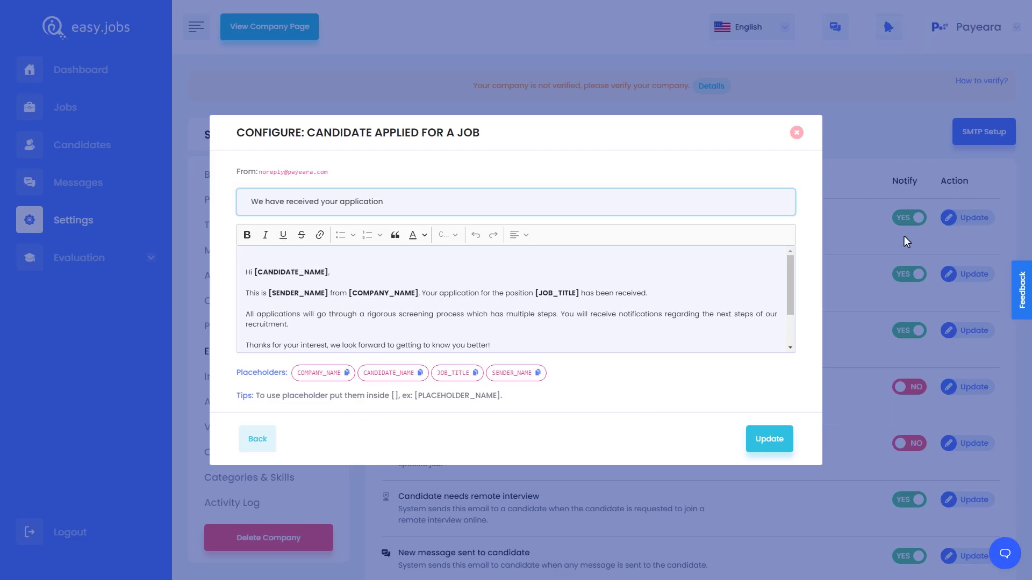
scroll(793, 295, down, 3)
scroll(530, 270, up, 3)
drag(254, 272, 329, 272)
click(420, 373)
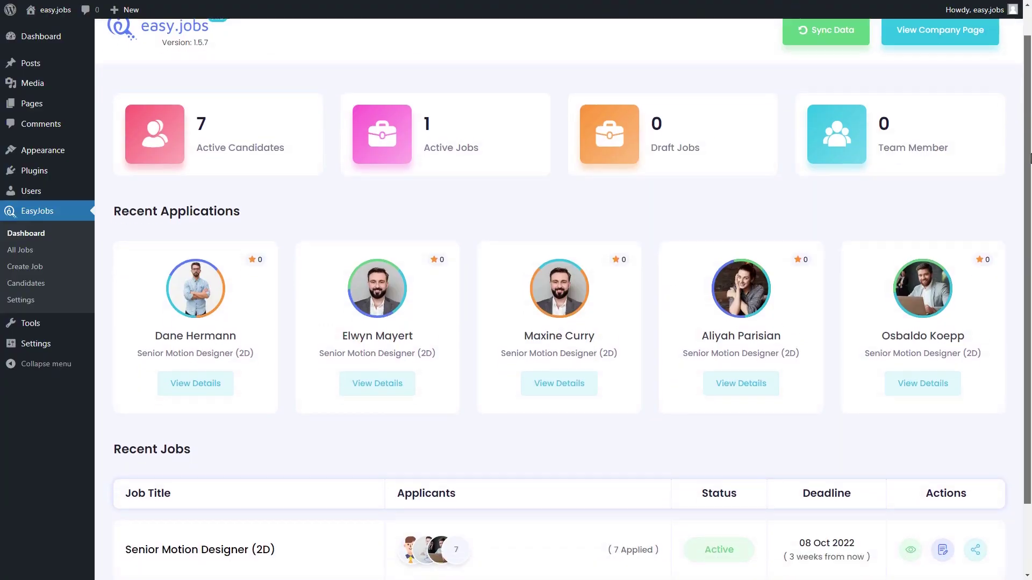
scroll(1023, 144, down, 2)
scroll(1023, 144, up, 2)
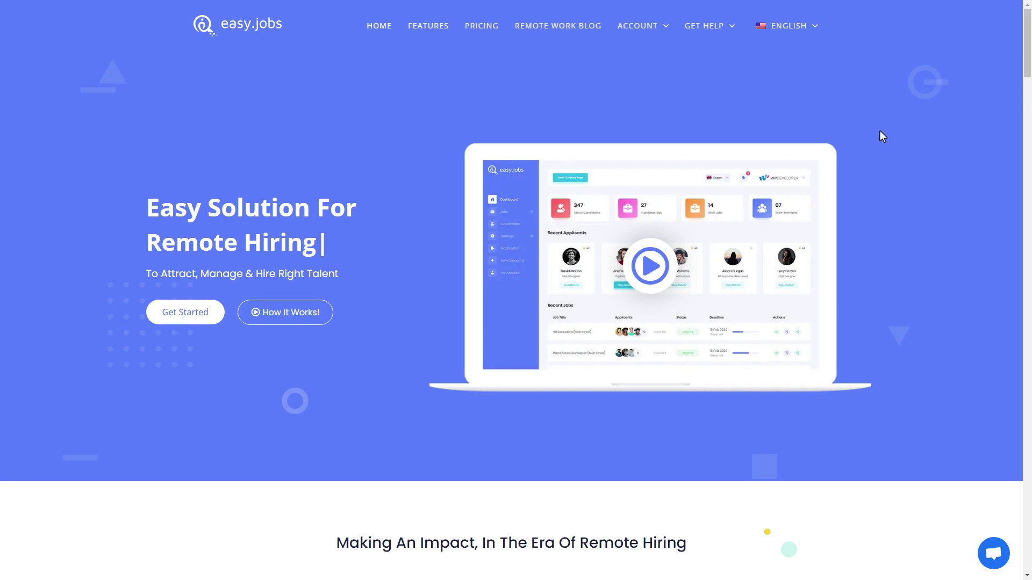
- Scroll down to the pricing table and choose Get Started under the Free plan
scroll(880, 131, down, 5)
scroll(879, 131, down, 20)
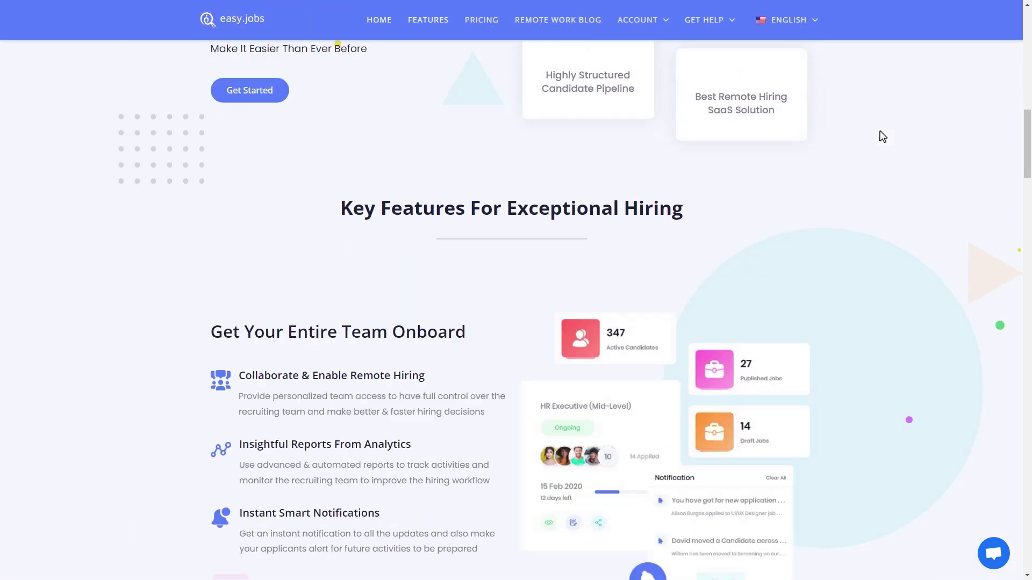
scroll(882, 136, down, 20)
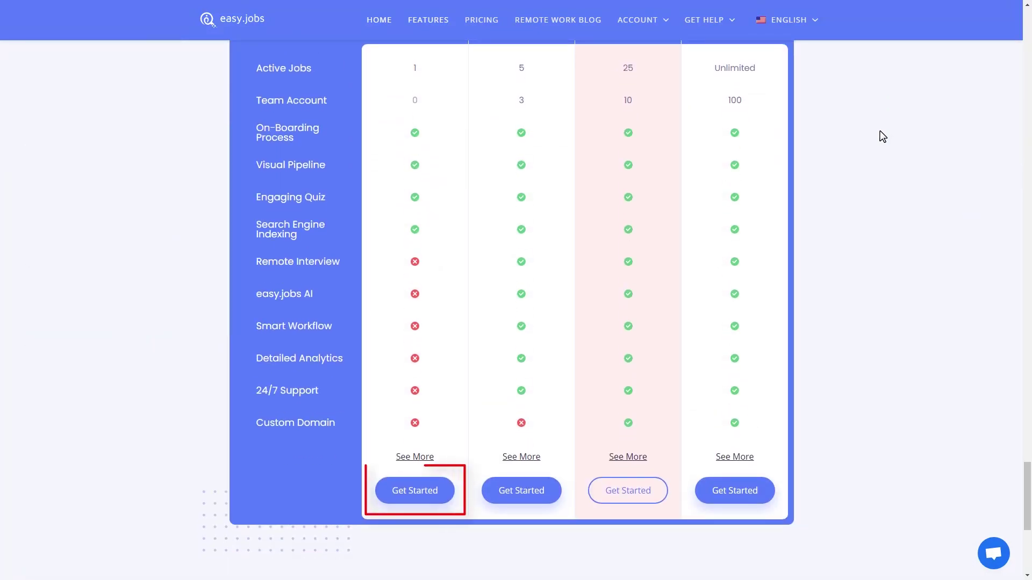
click(442, 500)
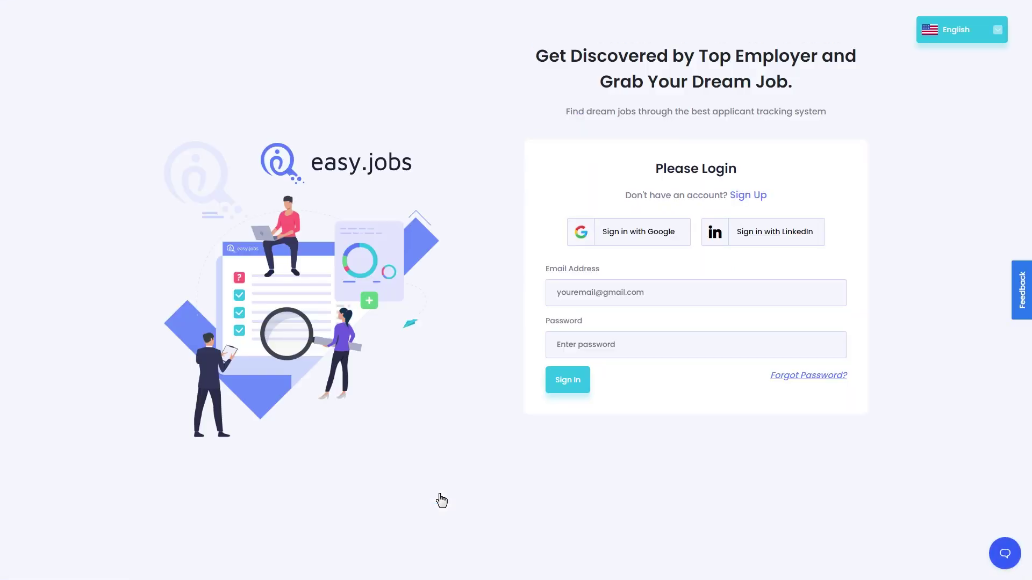
- Sign up with a first name, last name, email address and a confirmed password
click(753, 197)
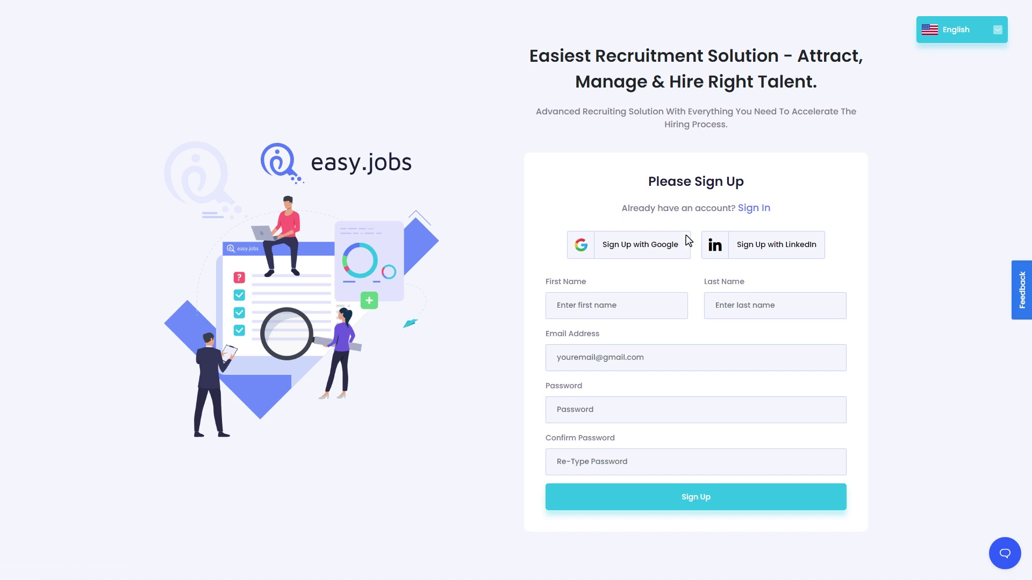
click(560, 301)
key(Tab)
key(Tab)
key(Tab)
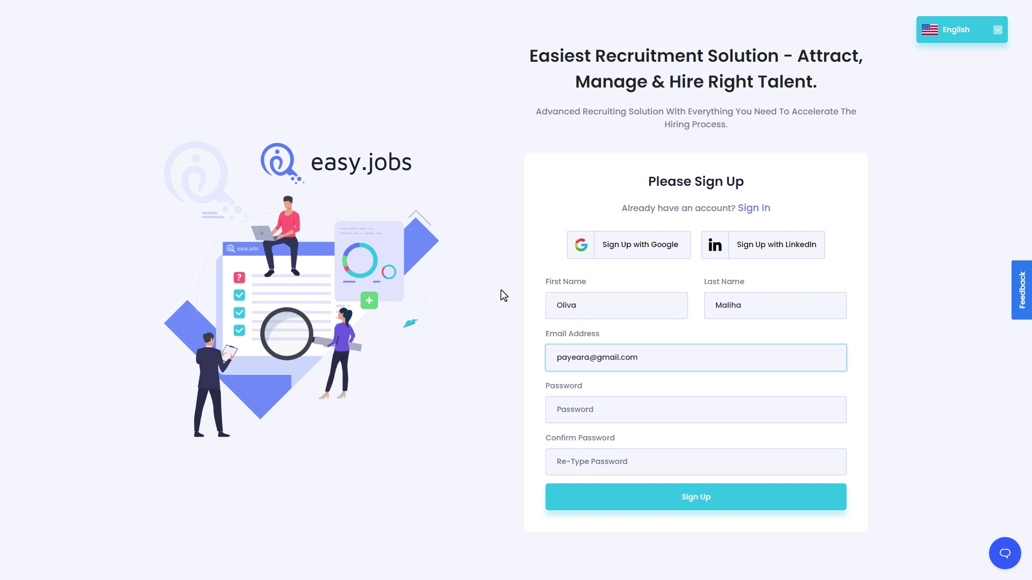
key(Tab)
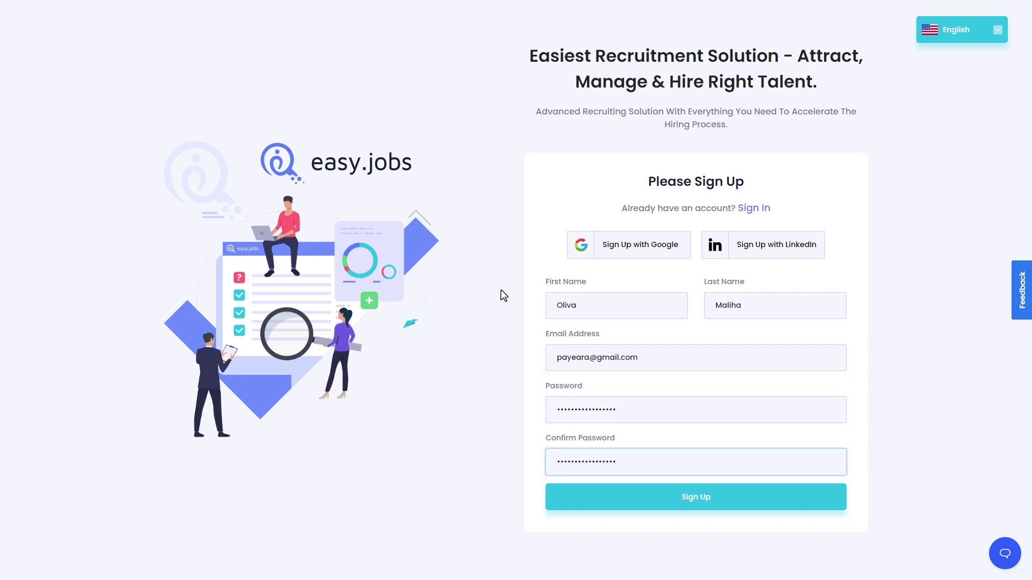
click(723, 499)
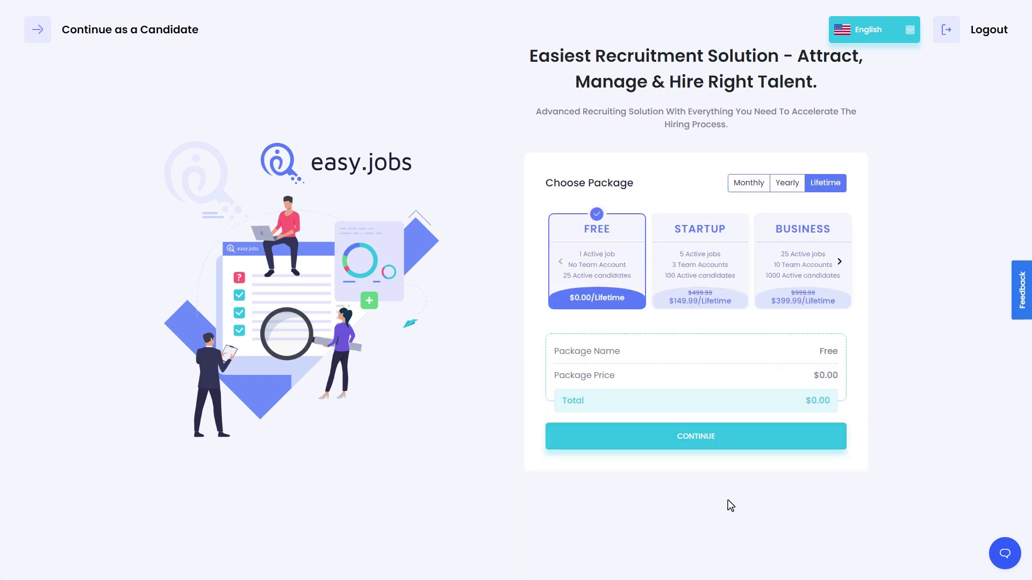
- Compare monthly and yearly packages, then continue with the $0.00 Free package
click(759, 187)
click(791, 189)
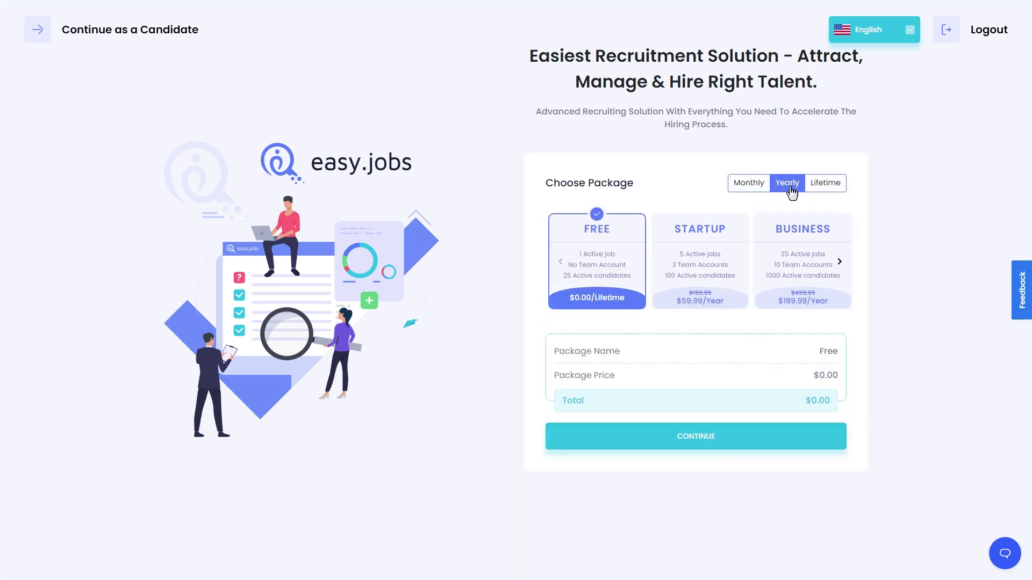
click(839, 261)
click(560, 264)
click(725, 440)
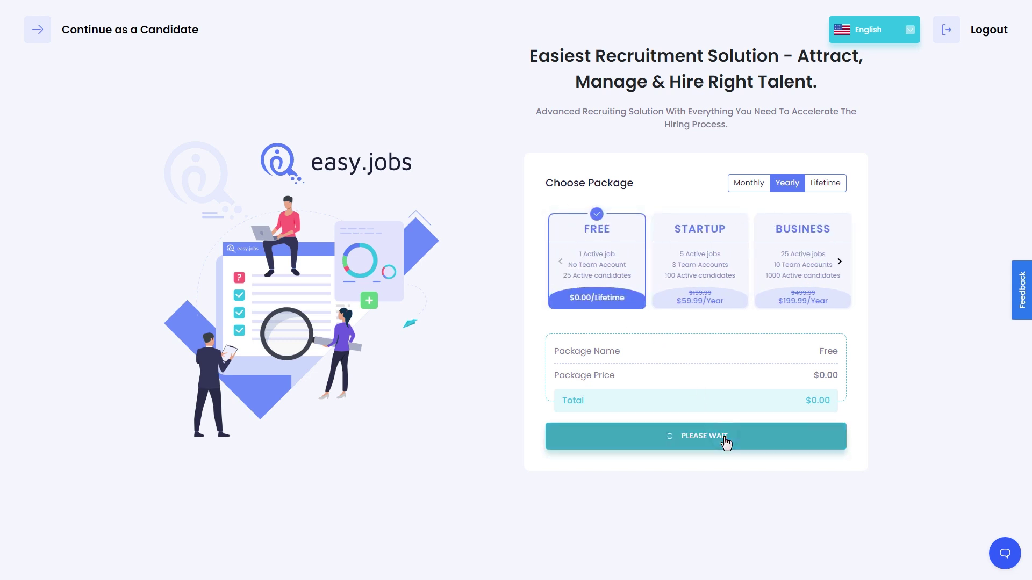
- Enter company name 'Payeara', username 'payeara' and the company phone number
click(562, 149)
text(Payeara)
key(Tab)
text(payeara)
key(Tab)
text(11234587890)
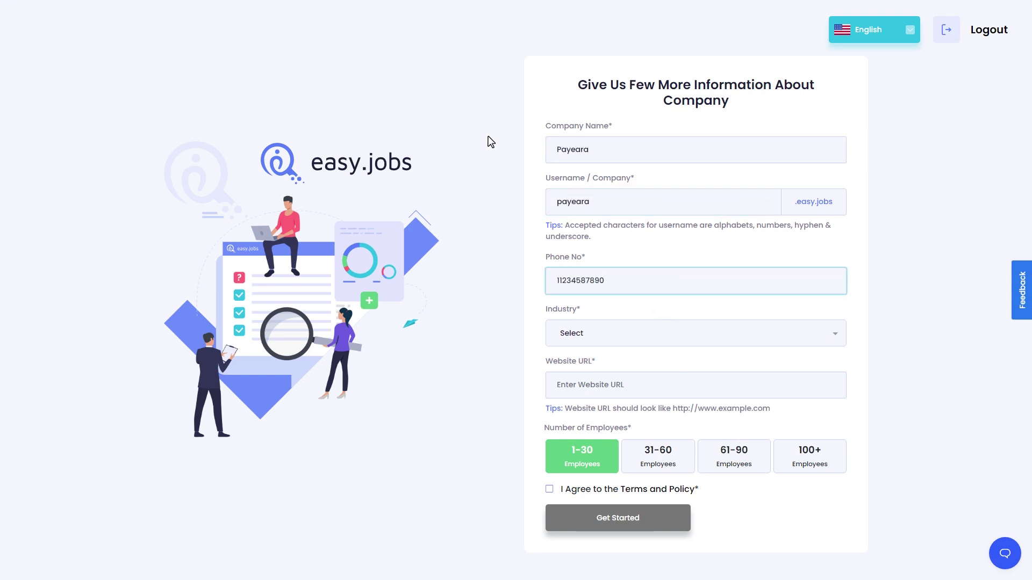
click(807, 339)
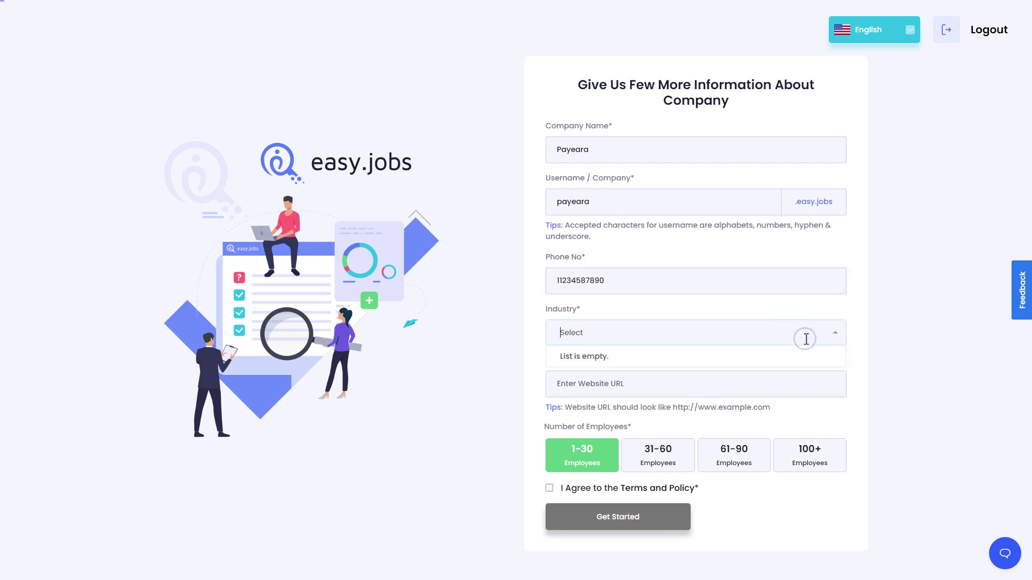
text(Marketing)
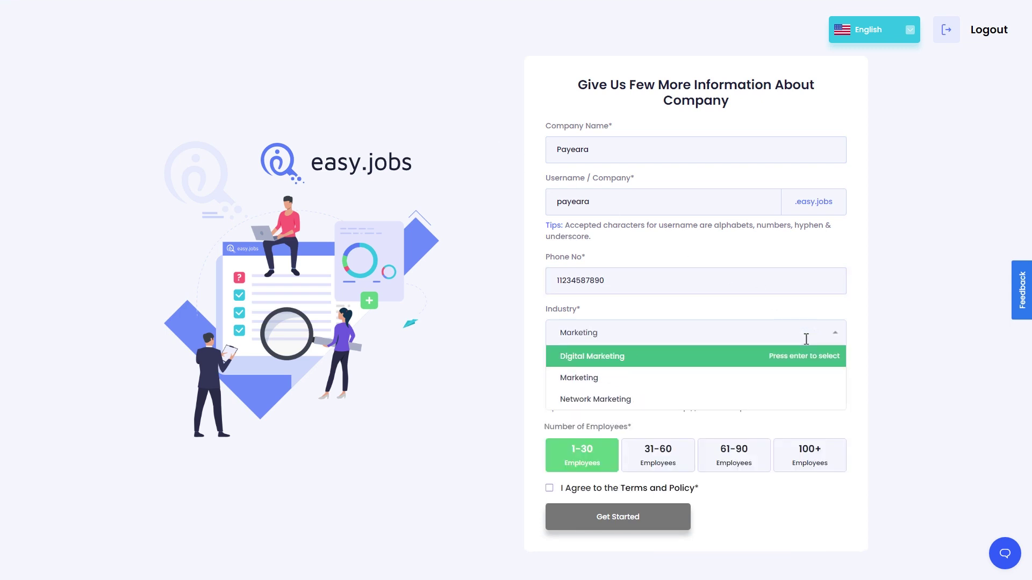
click(670, 358)
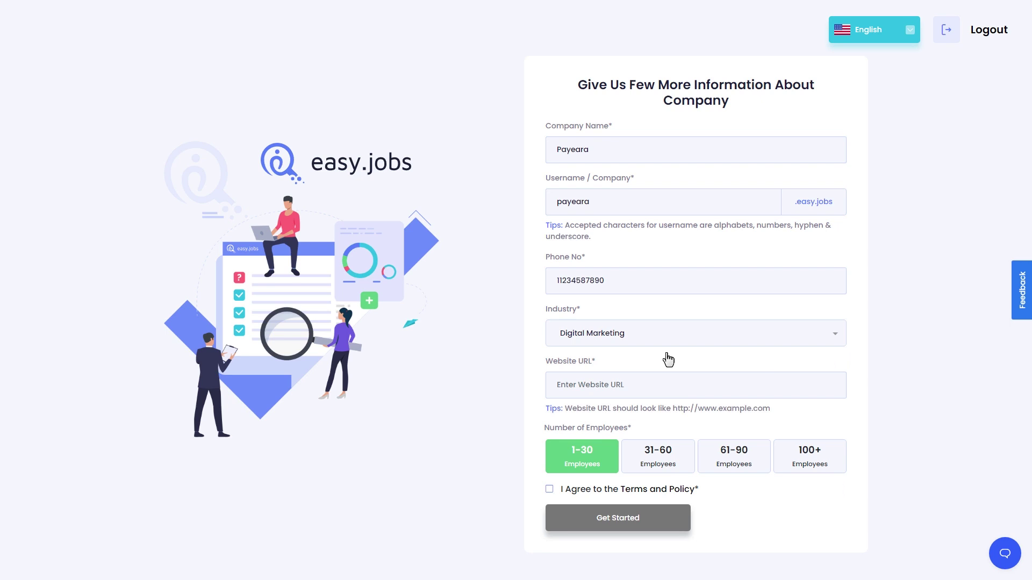
click(584, 385)
key(ctrl+v)
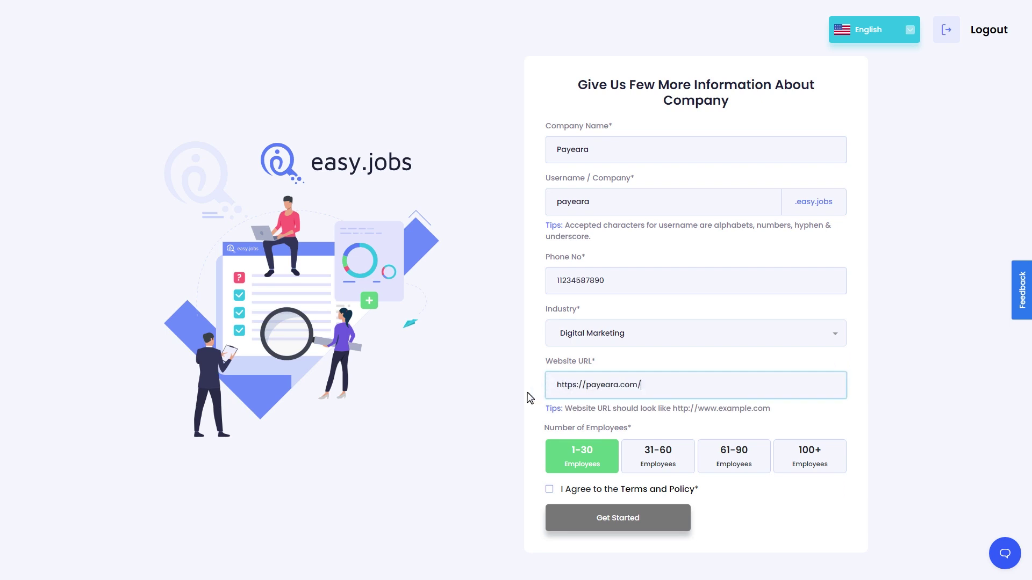
click(682, 463)
click(550, 491)
click(656, 519)
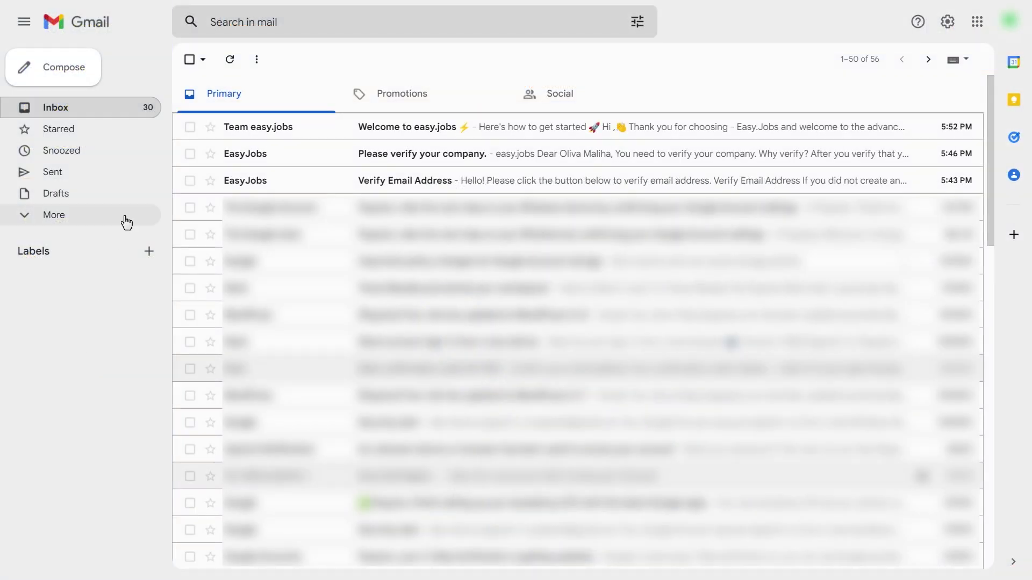
- Open the Verify Email Address message in Gmail and confirm the account email
click(347, 186)
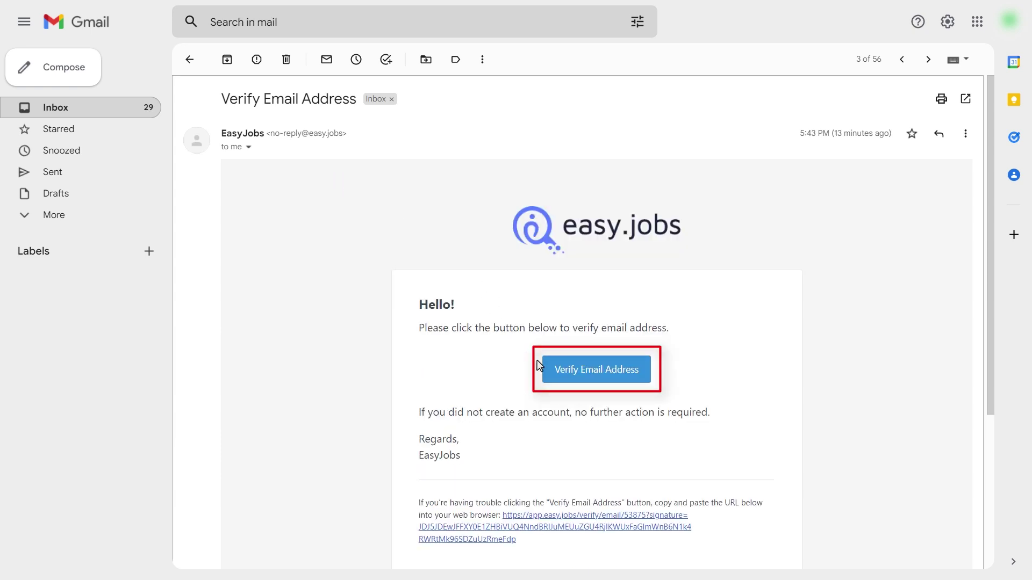
click(647, 372)
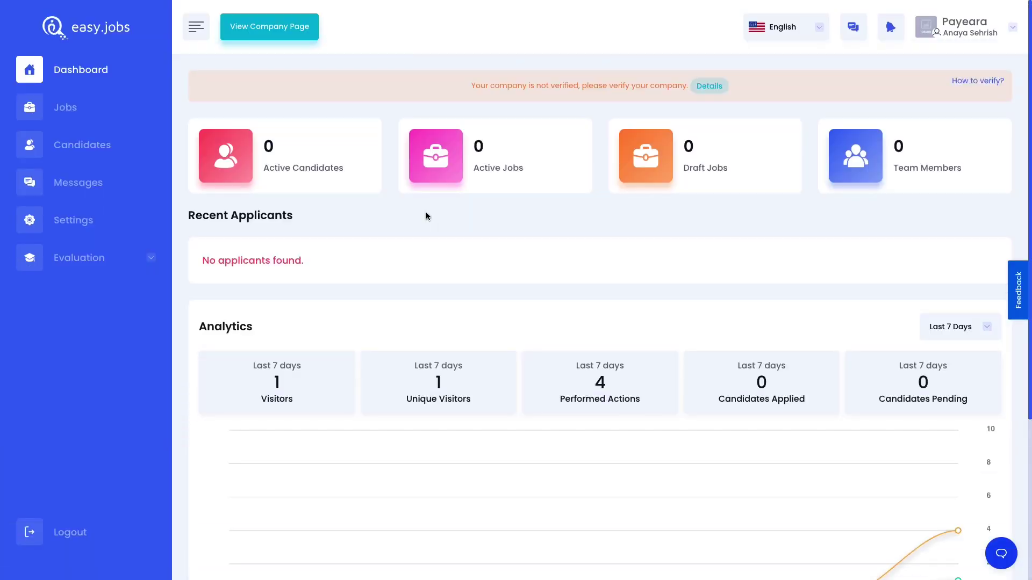
- Replace the old demo website address in company settings with the real one and save
click(105, 221)
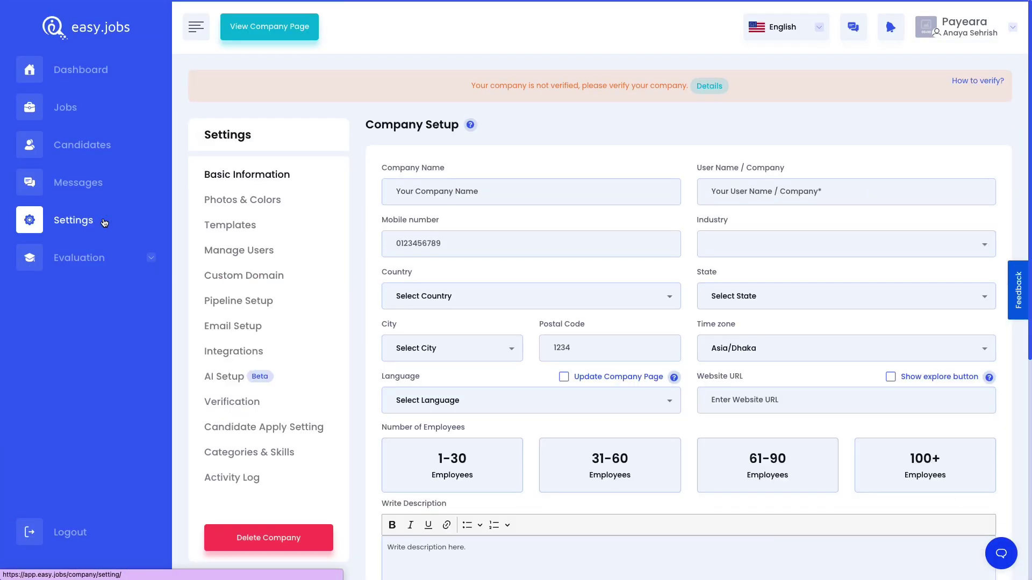
drag(788, 399, 710, 398)
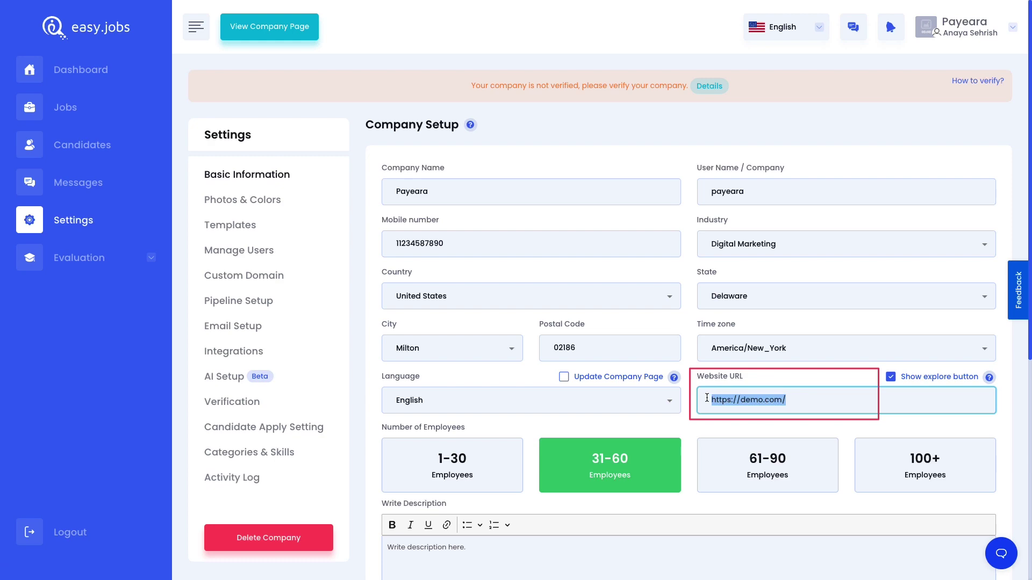
key(BackSpace)
text(https://payeara.com/)
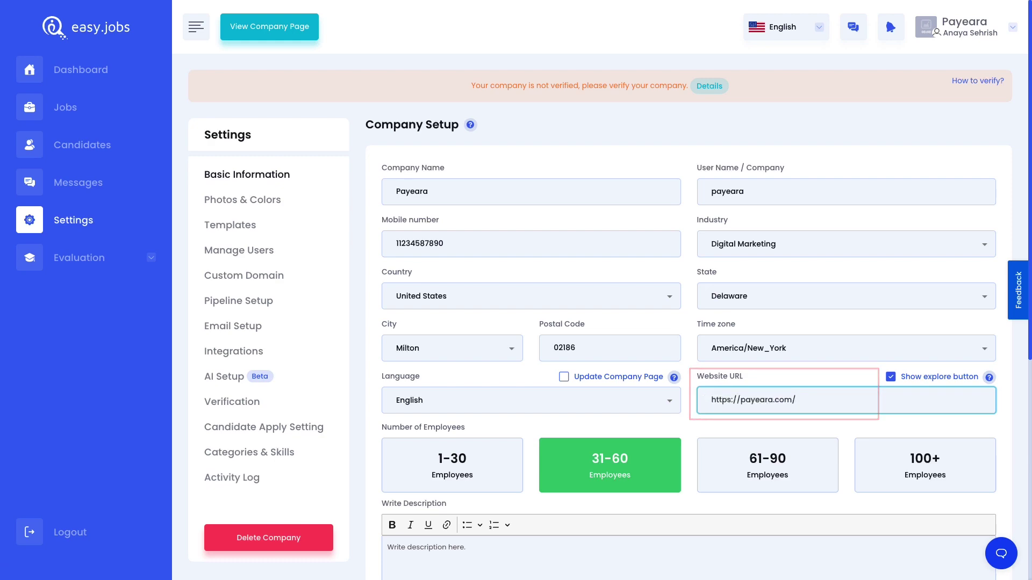
scroll(704, 397, down, 5)
click(942, 504)
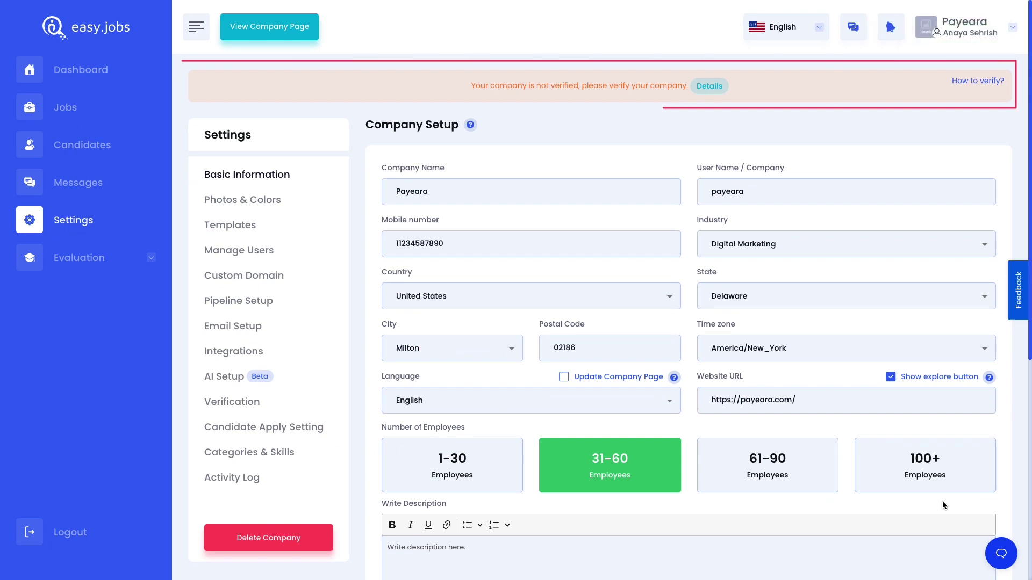
- Show the company verification details and copy the TXT host name and value
click(715, 87)
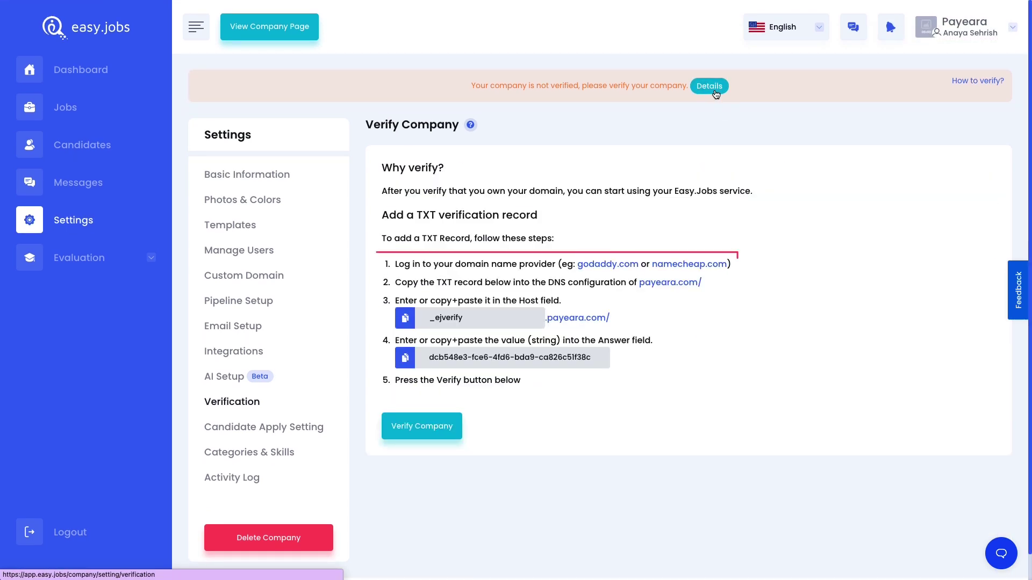
click(401, 318)
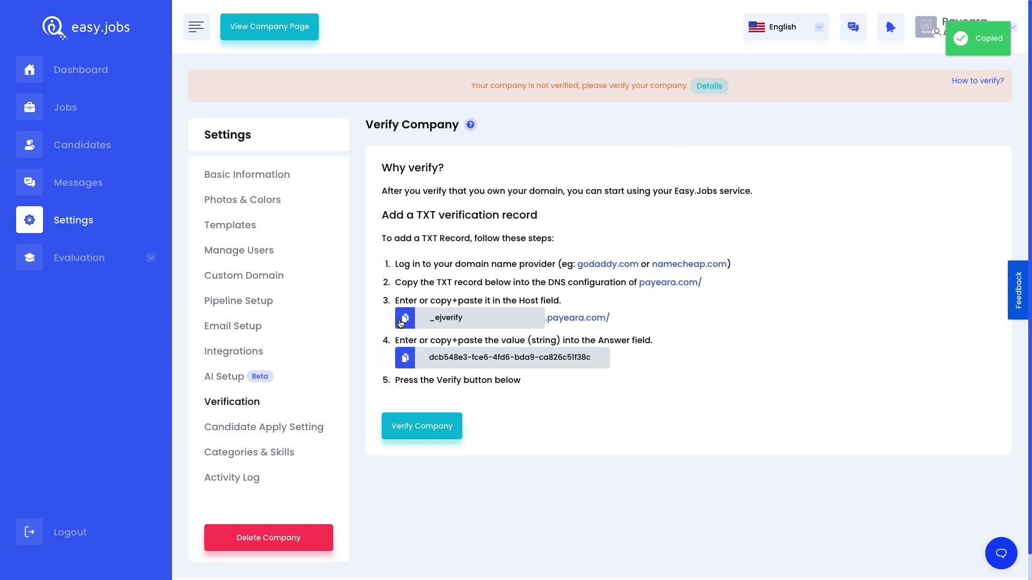
click(400, 358)
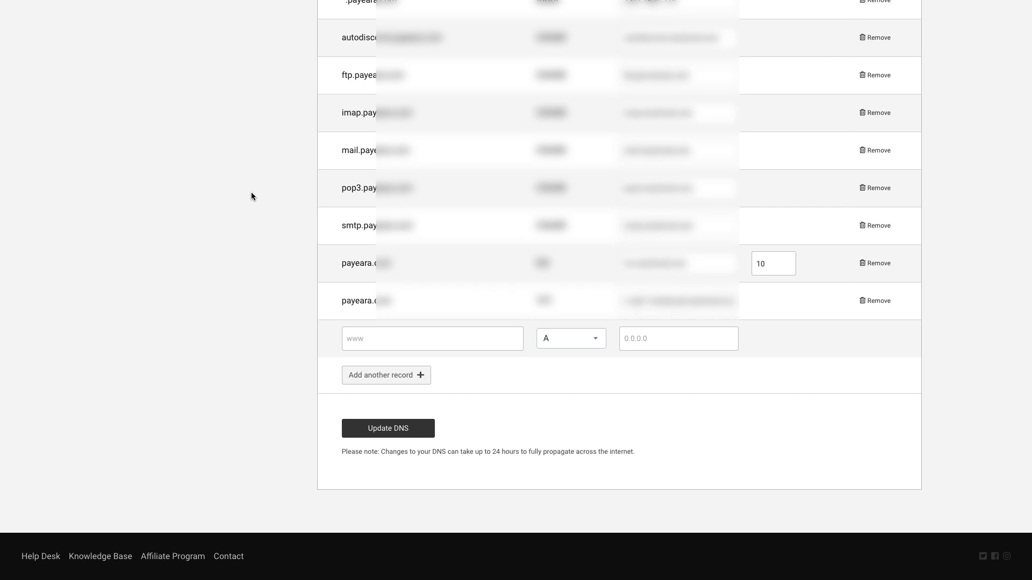
- Add a TXT record named _ejverify.payeara.com with the pasted verification value and save the DNS
click(345, 339)
key(ctrl+v)
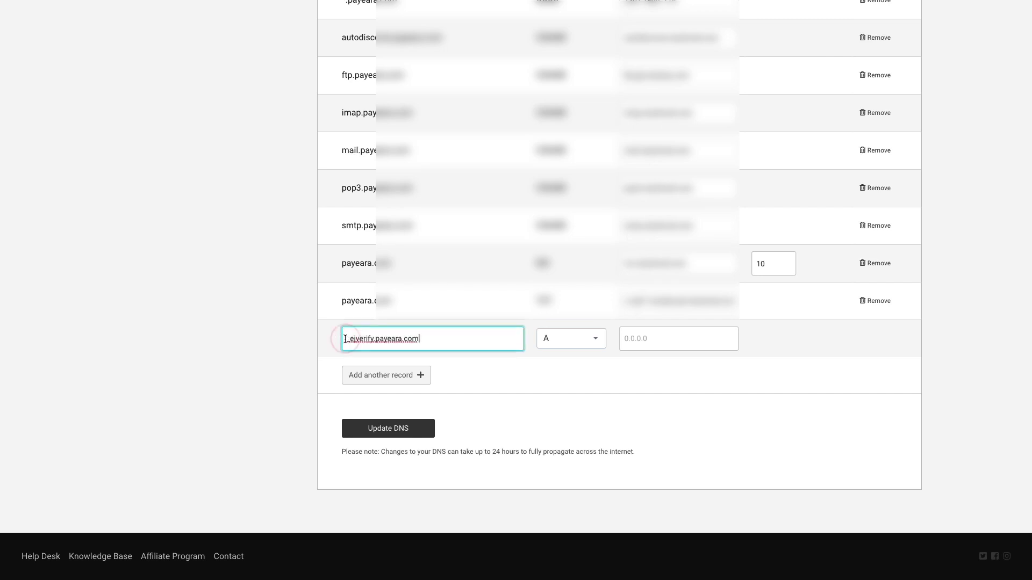
click(595, 345)
click(586, 307)
click(626, 339)
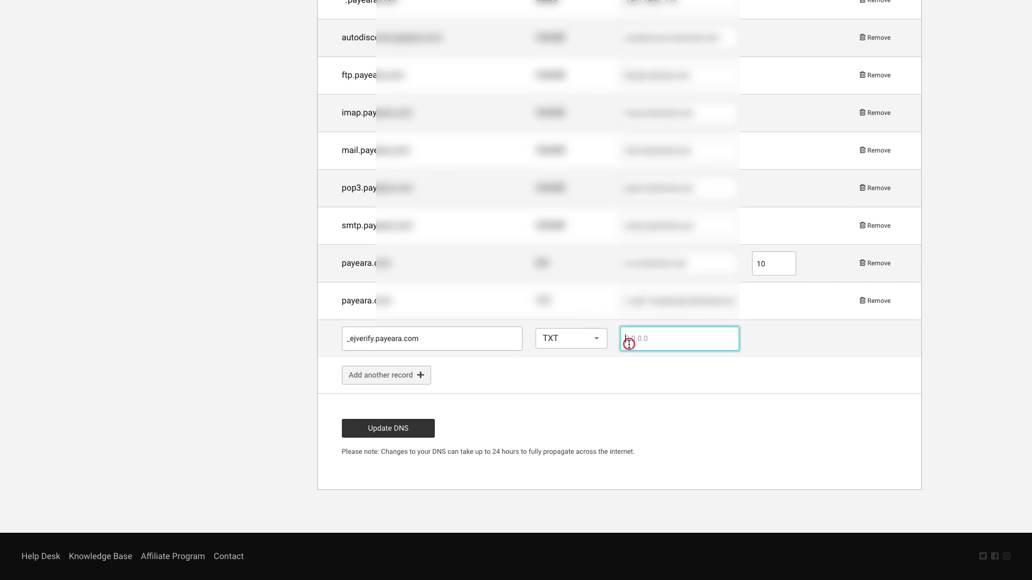
key(ctrl+v)
click(417, 429)
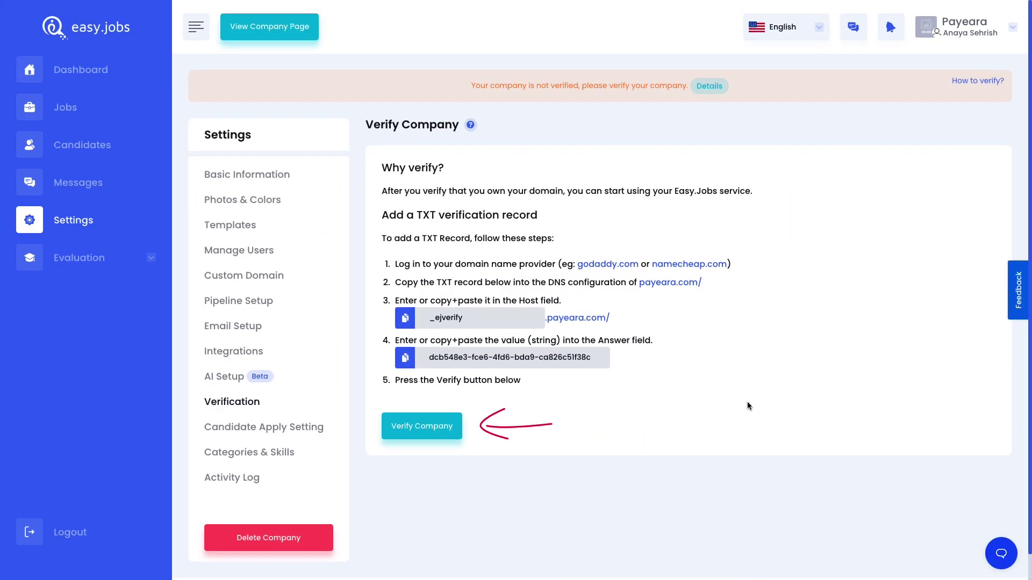
- Verify the company's domain ownership, then go to Settings to reach Company Setup
click(457, 427)
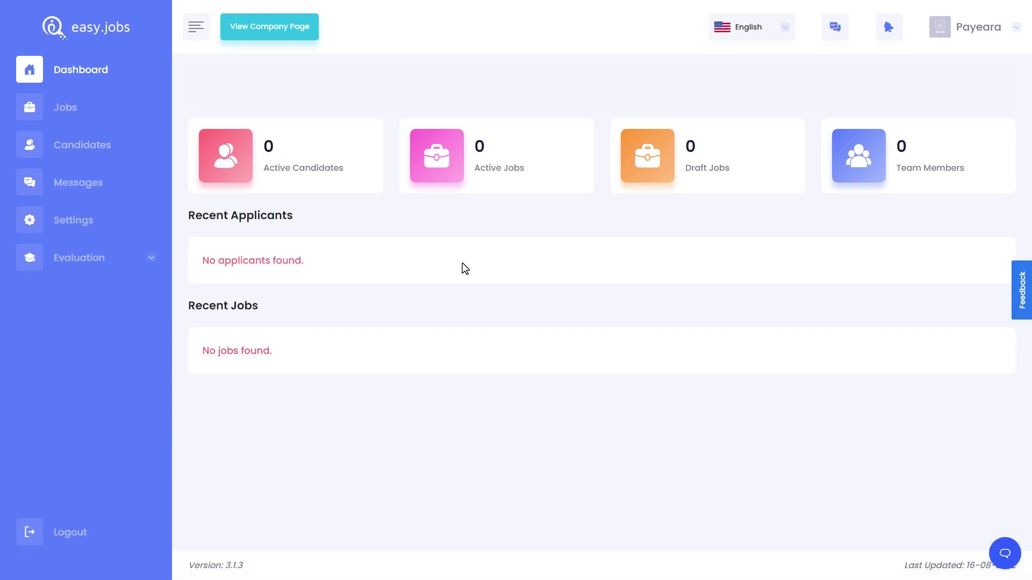
click(101, 223)
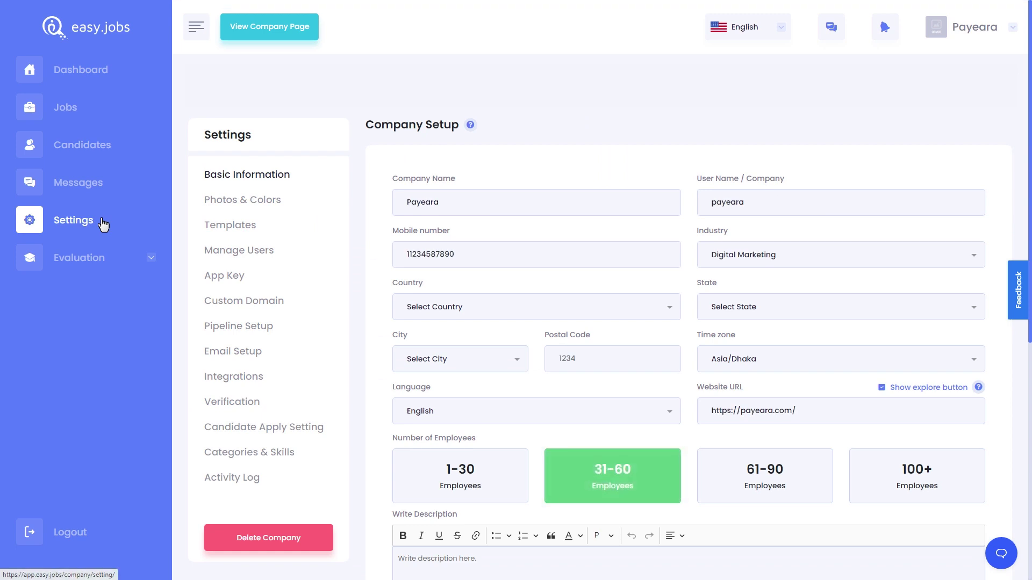
- Set the company country to United States, state Delaware and city Milton
click(297, 173)
click(659, 308)
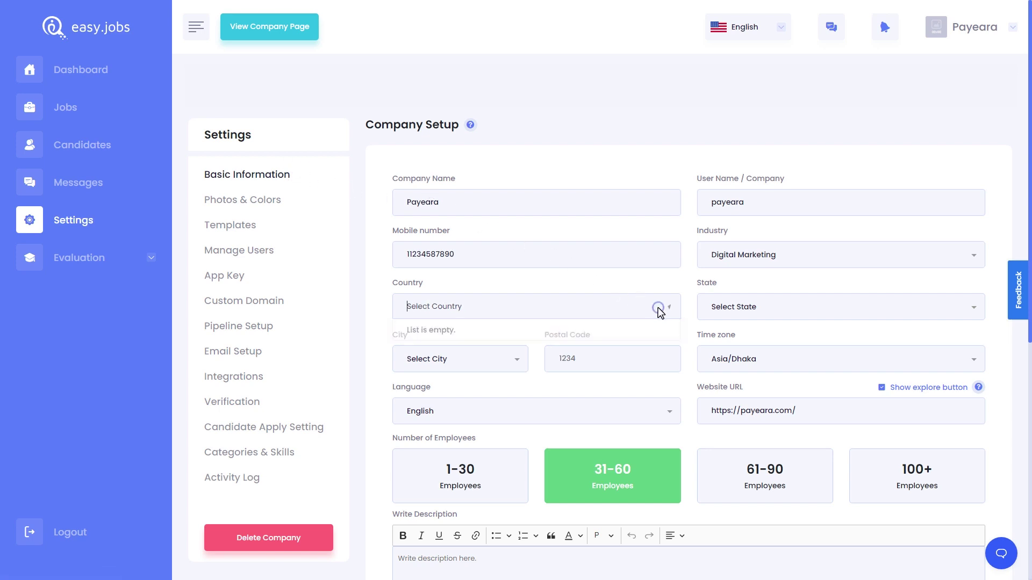
text(United)
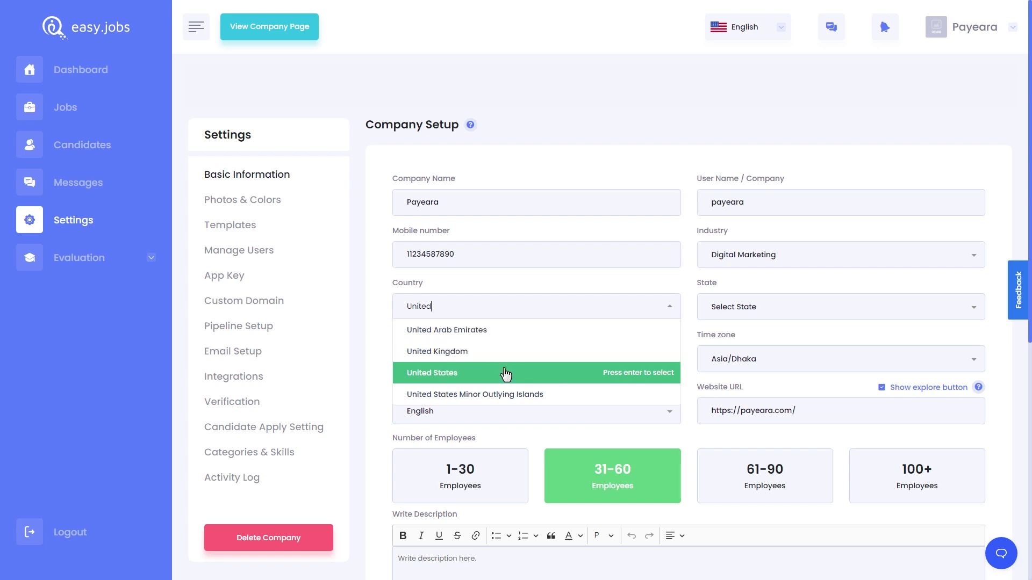
click(481, 373)
click(940, 310)
text(a)
text(Del)
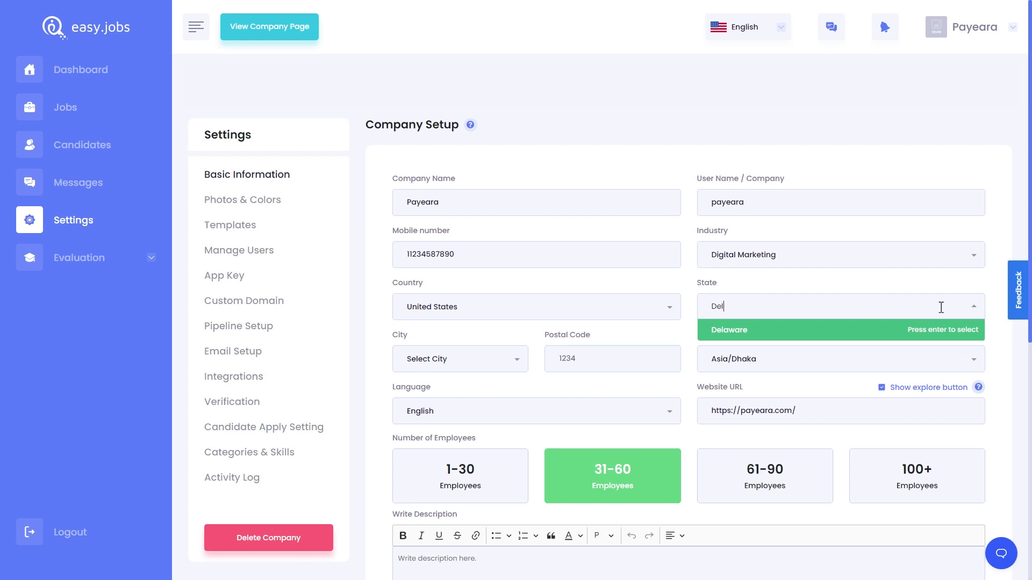
click(898, 330)
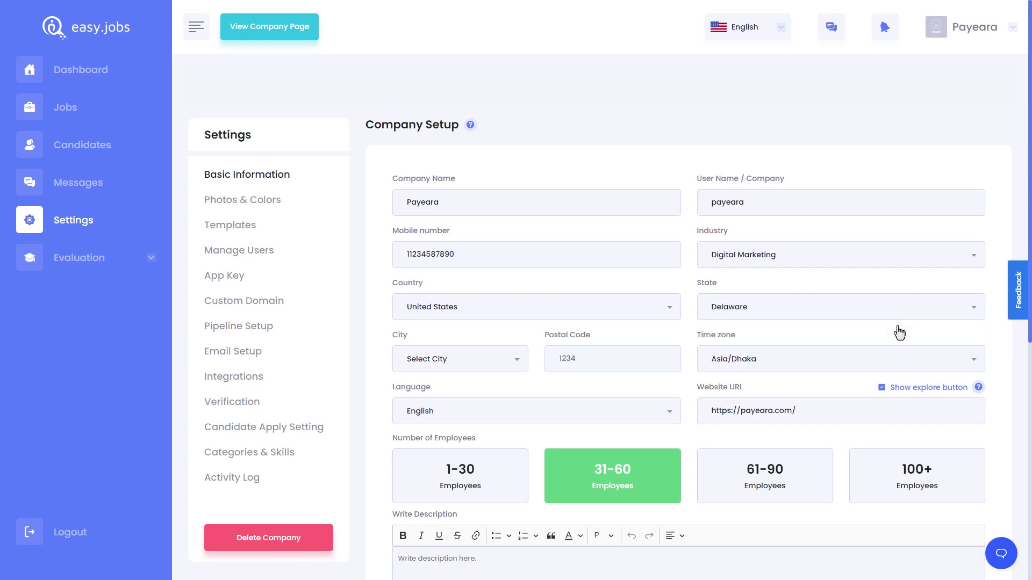
click(516, 364)
text(Milton)
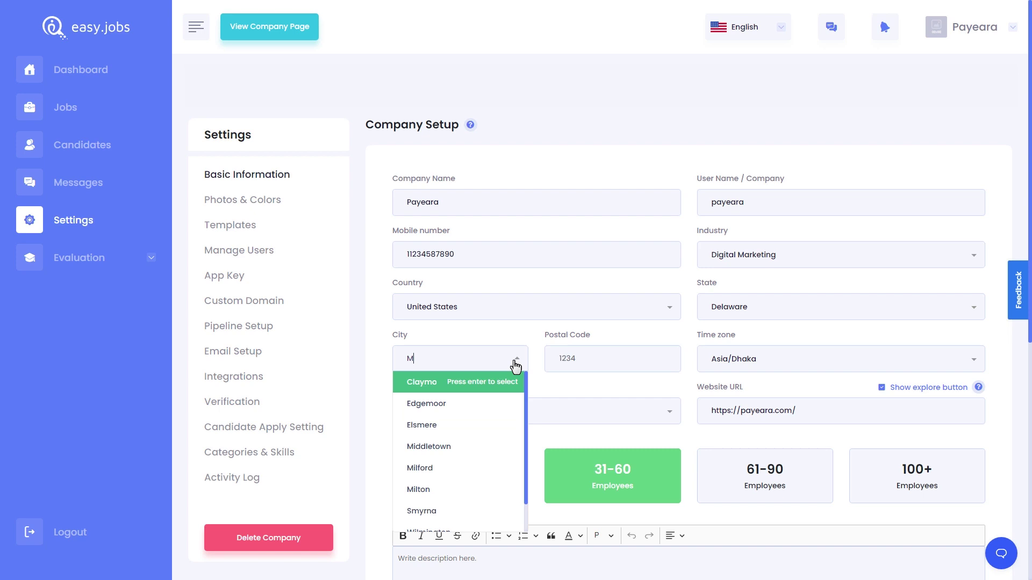
click(450, 383)
- Enter postal code 02186, choose time zone America/New_York and keep English as language
click(558, 360)
text(02186)
click(890, 361)
text(America/n)
click(841, 403)
click(668, 414)
scroll(569, 339, down, 2)
scroll(569, 341, up, 2)
click(569, 336)
scroll(569, 337, down, 7)
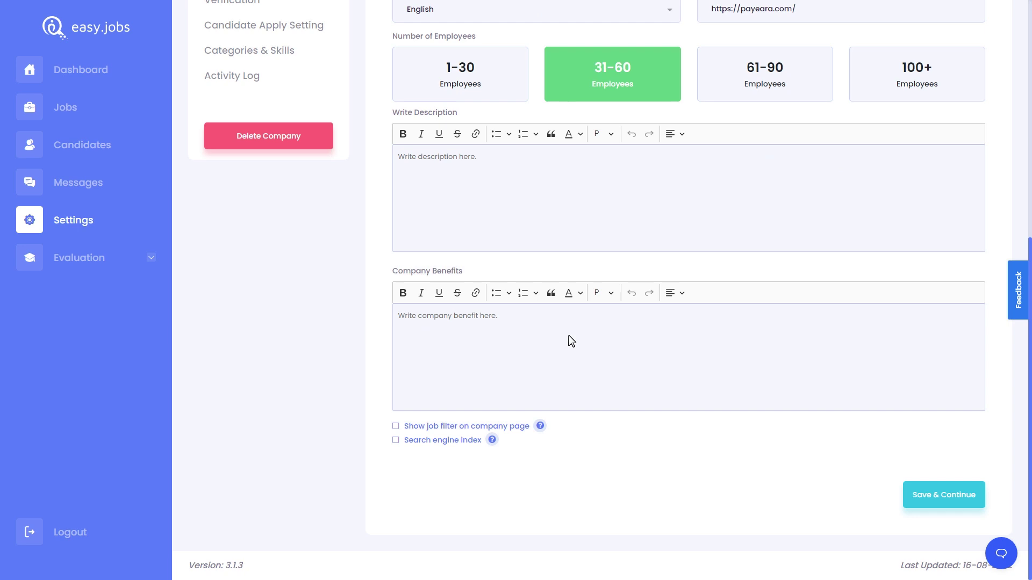
- Paste the company description and benefits text, formatting the benefits as a bulleted list
click(403, 161)
key(ctrl+v)
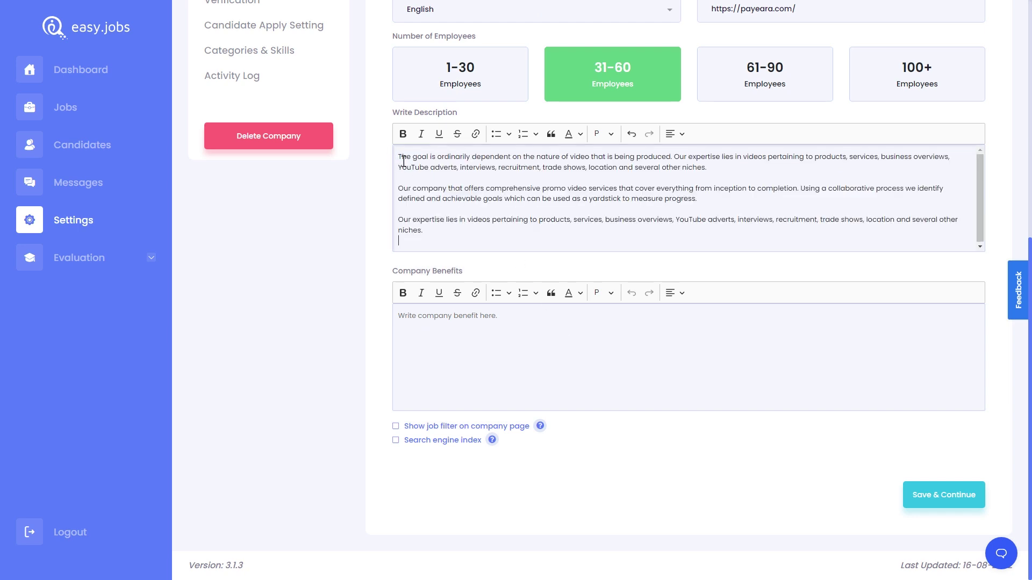
click(398, 322)
key(ctrl+v)
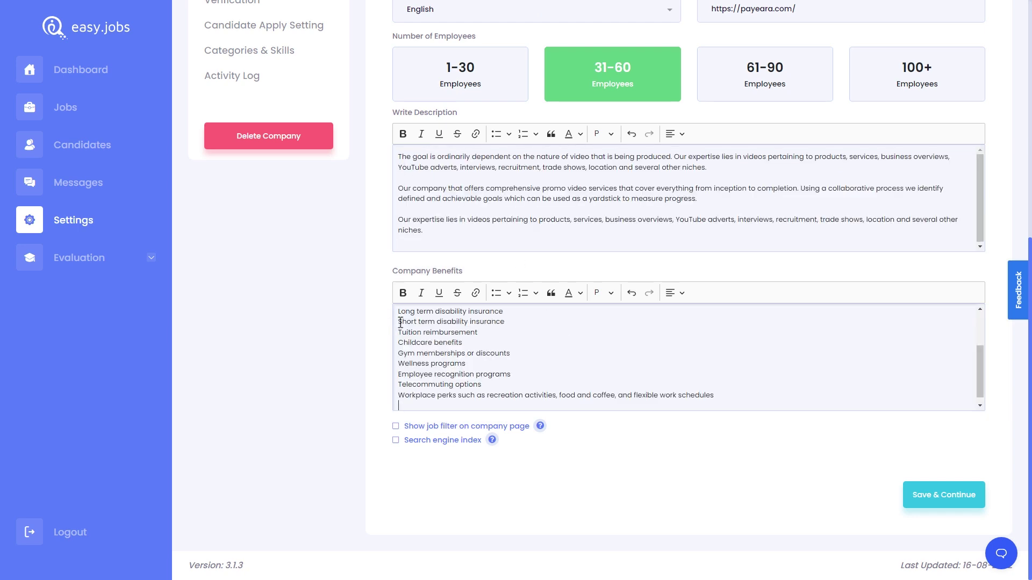
drag(712, 397, 395, 307)
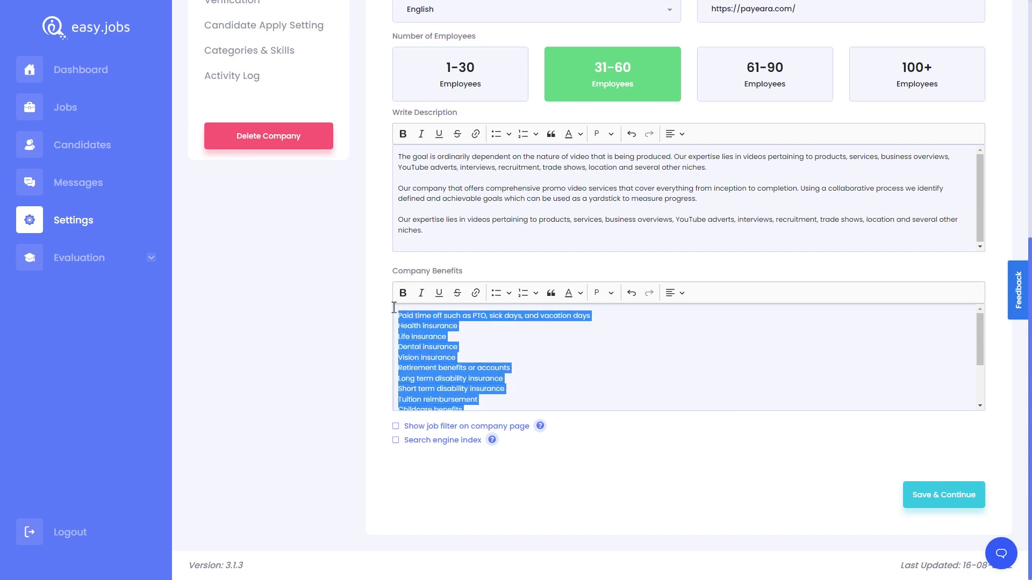
click(495, 293)
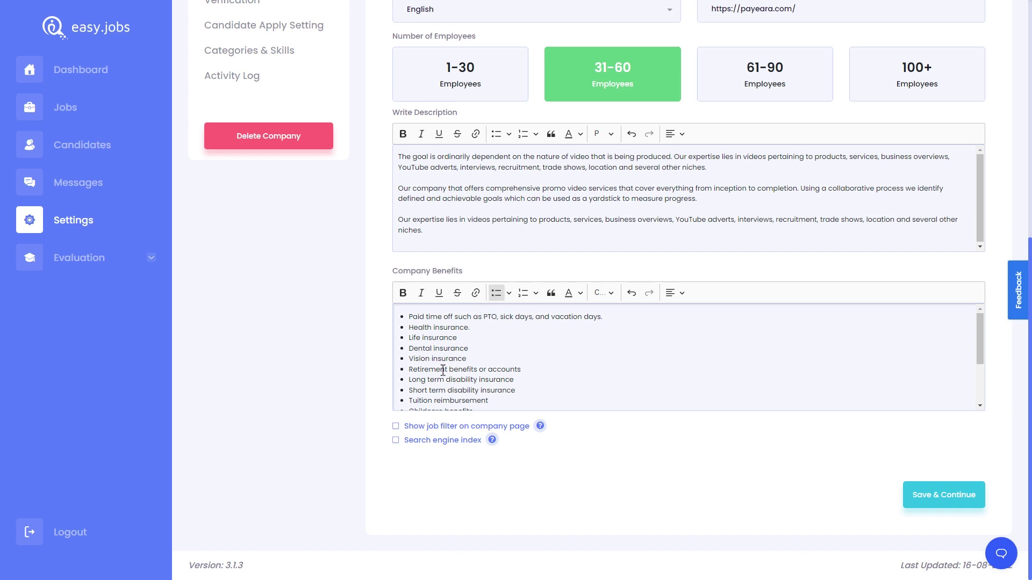
- Enable the job filter on the company page, leave search indexing off, and save
click(396, 428)
click(396, 442)
click(396, 442)
click(918, 504)
scroll(904, 506, up, 8)
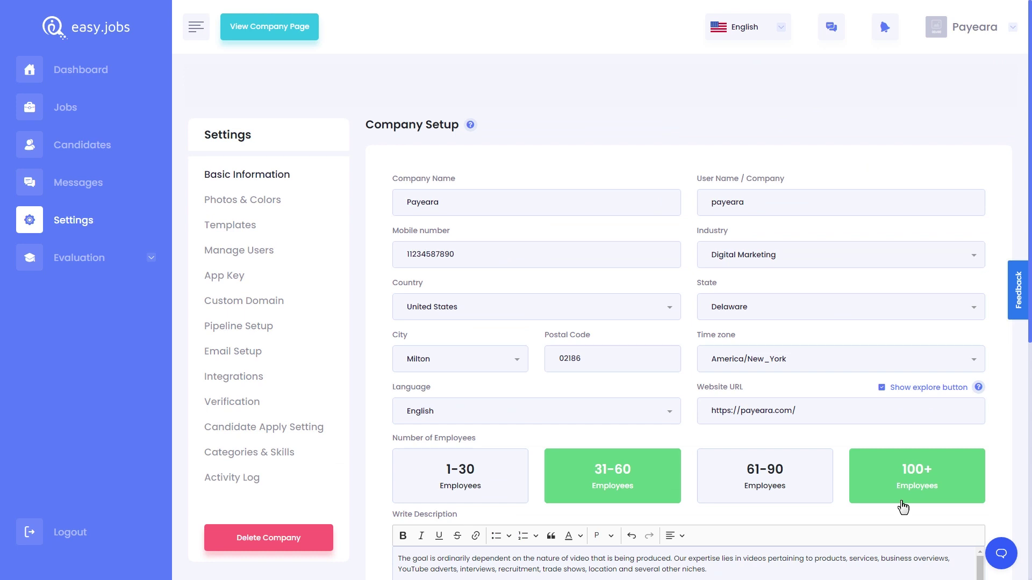
- Upload company_logo copy.jpg as both company logo and favicon, zoomed out to fit
click(287, 201)
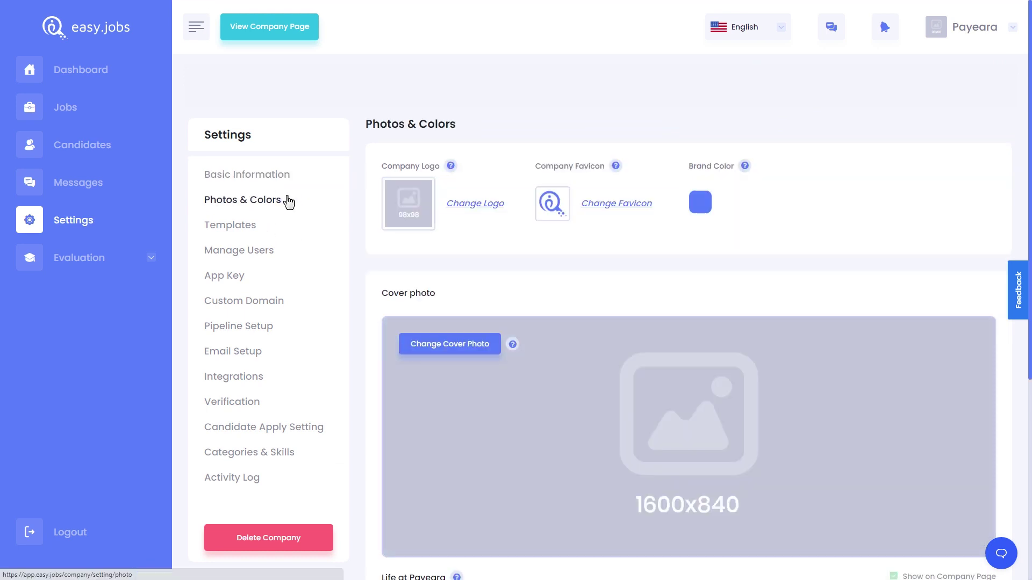
click(493, 212)
click(141, 89)
click(289, 251)
drag(483, 374, 433, 376)
click(683, 429)
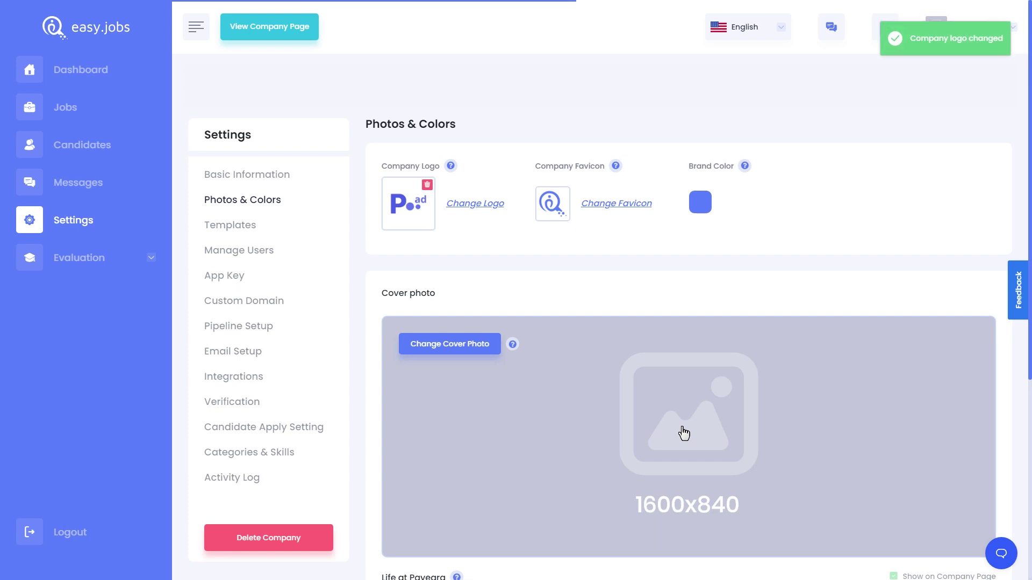
click(615, 208)
double_click(142, 86)
drag(468, 323, 438, 324)
click(682, 376)
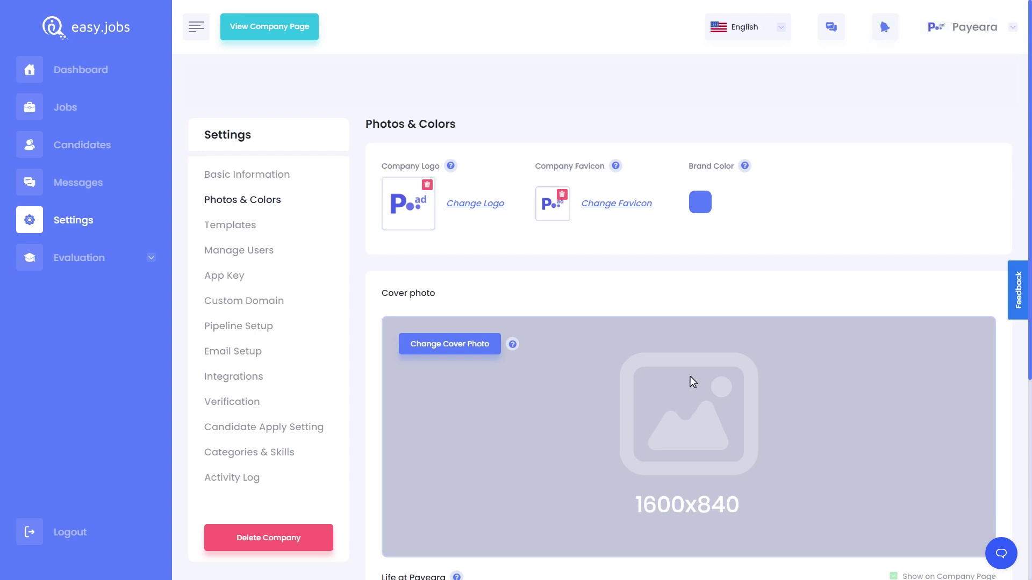
- Try green and custom brand colours before settling the brand colour back on blue
click(702, 204)
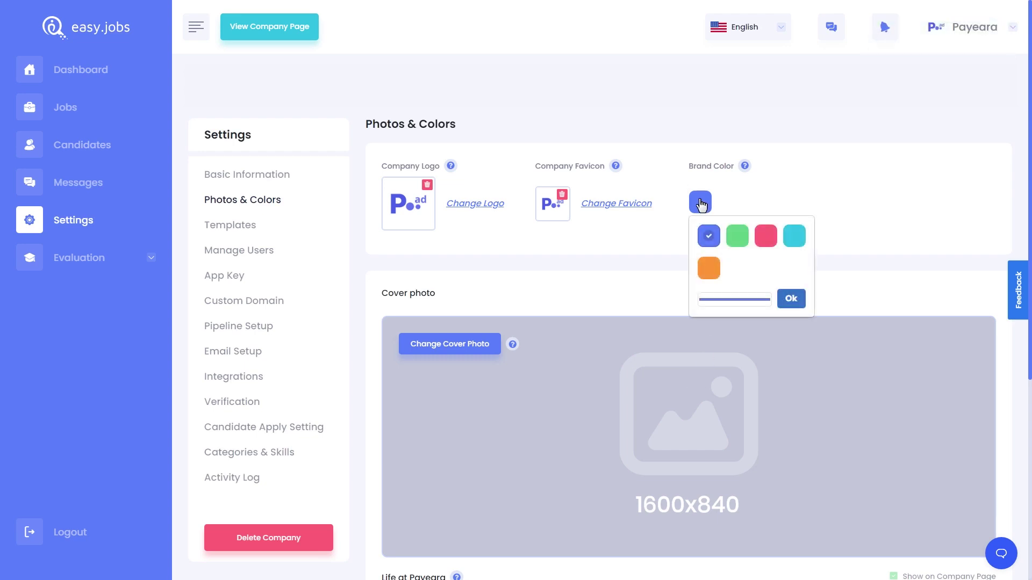
click(737, 236)
click(700, 202)
click(734, 300)
click(806, 323)
drag(804, 324, 807, 360)
click(708, 236)
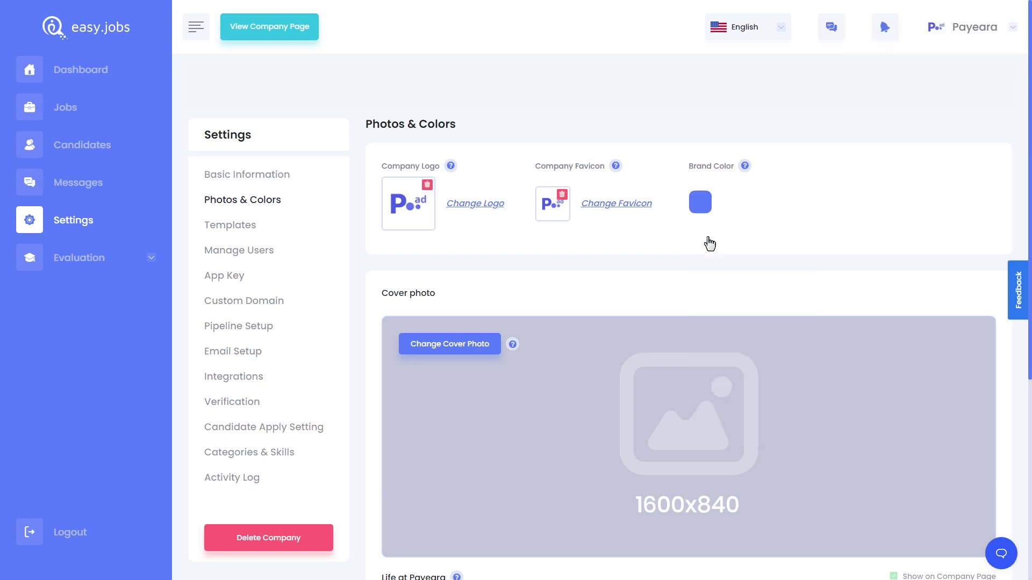
click(457, 346)
- Set cover_photo.jpg from the Company folder as the company cover photo
click(211, 102)
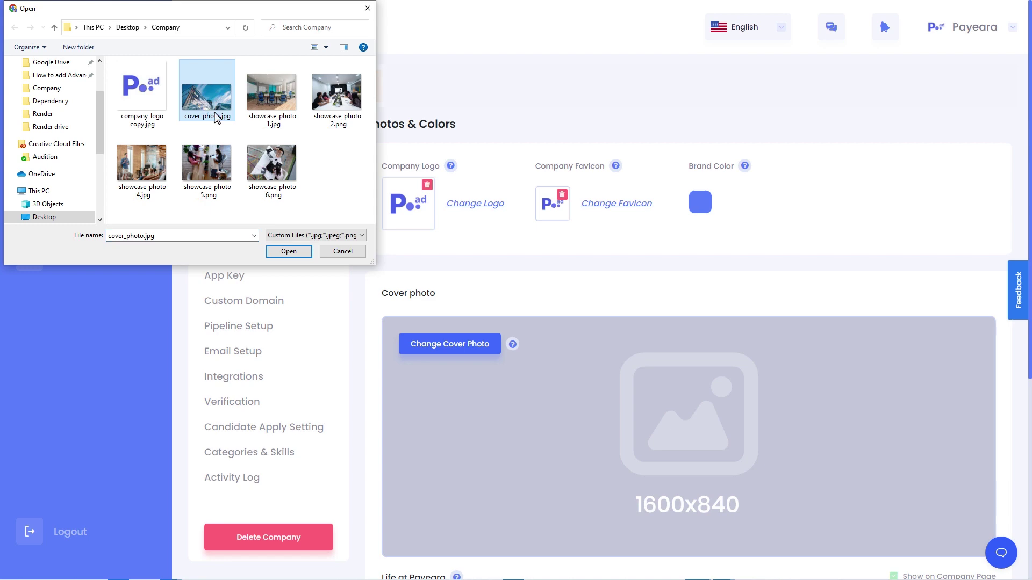
click(289, 251)
click(680, 450)
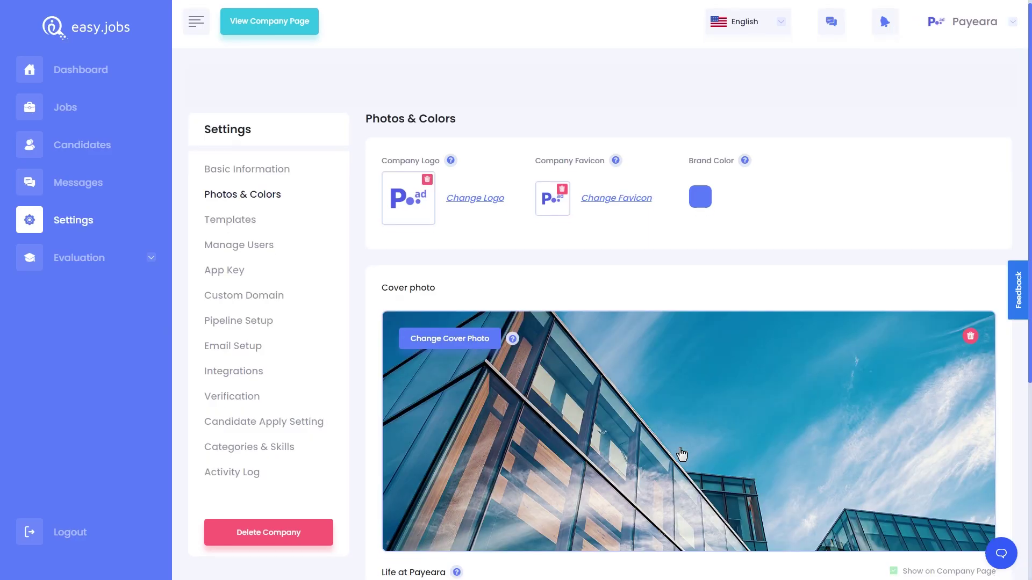
- Put showcase_photo_1.jpg, zoomed out to fit the crop, into the large gallery tile
scroll(681, 454, down, 5)
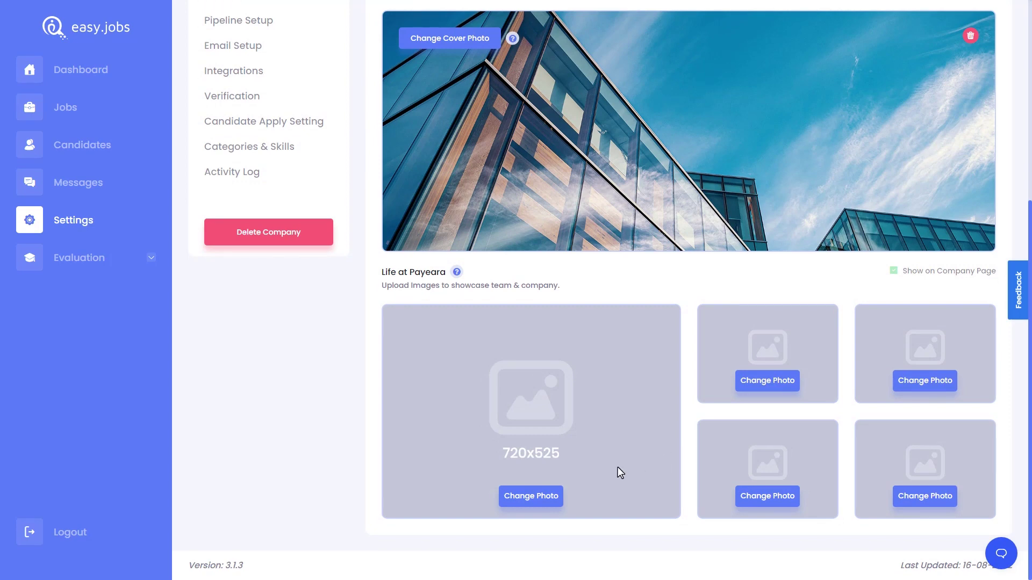
click(539, 498)
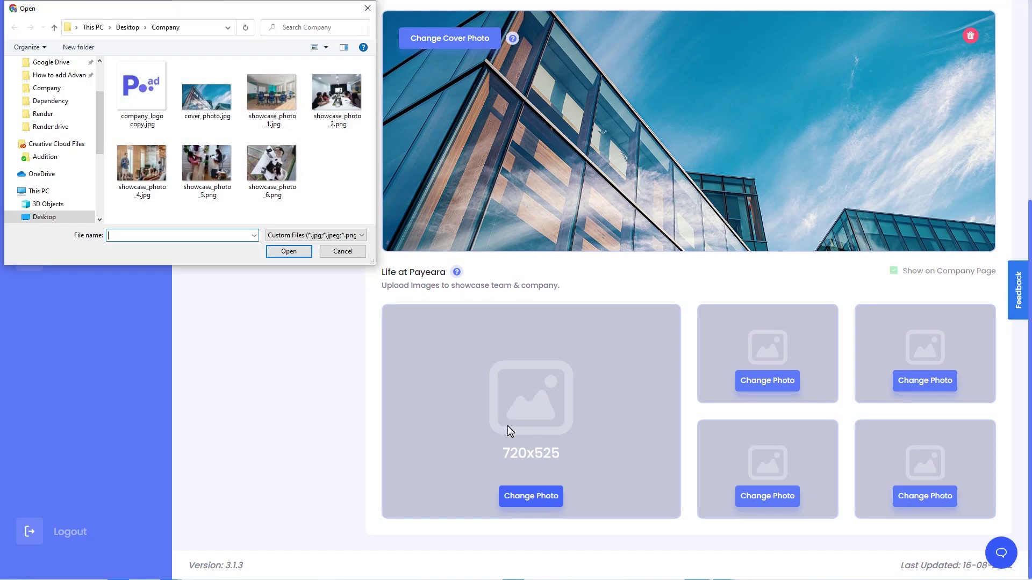
click(296, 97)
click(295, 252)
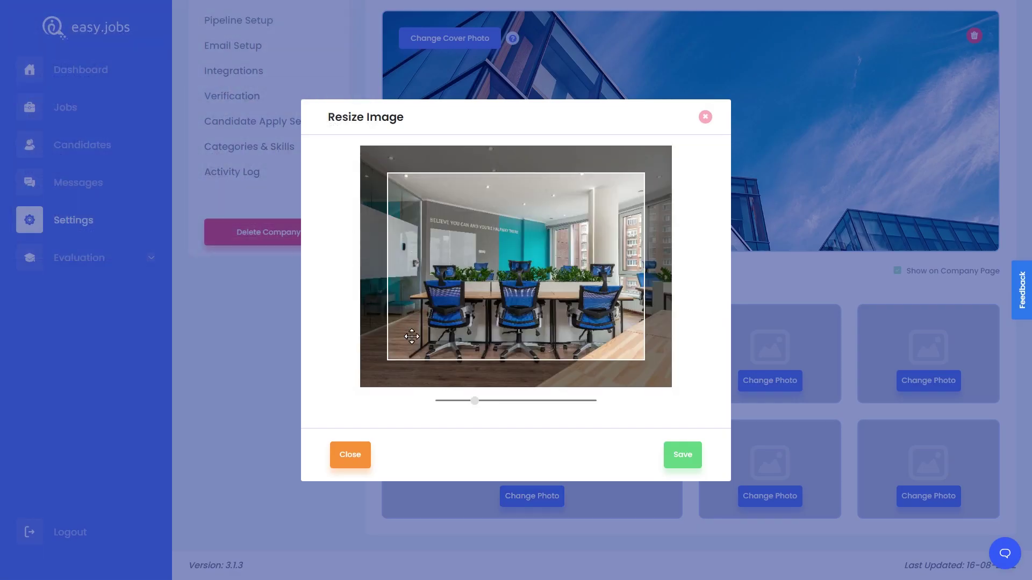
drag(475, 401, 417, 405)
click(682, 454)
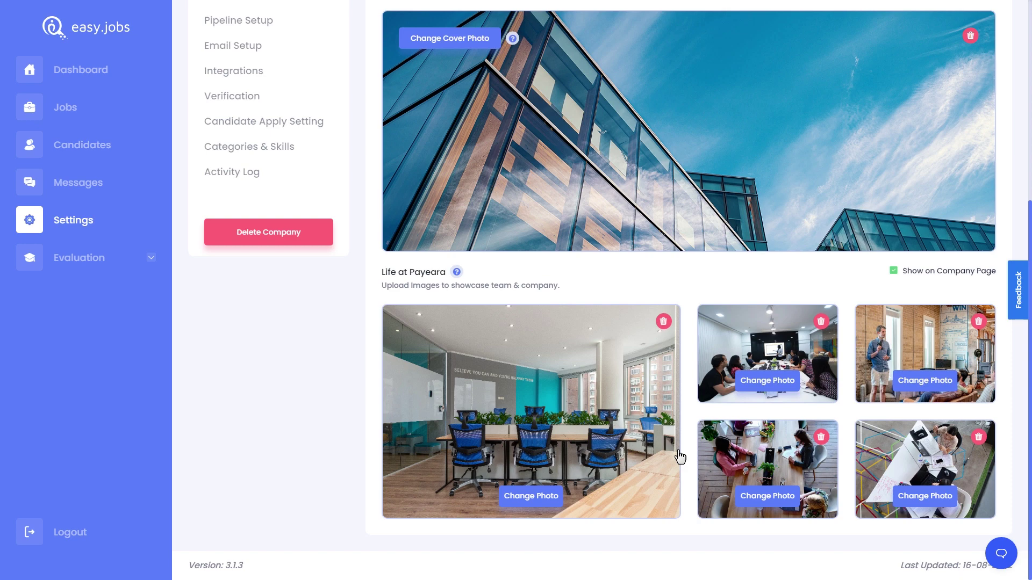
scroll(680, 456, up, 6)
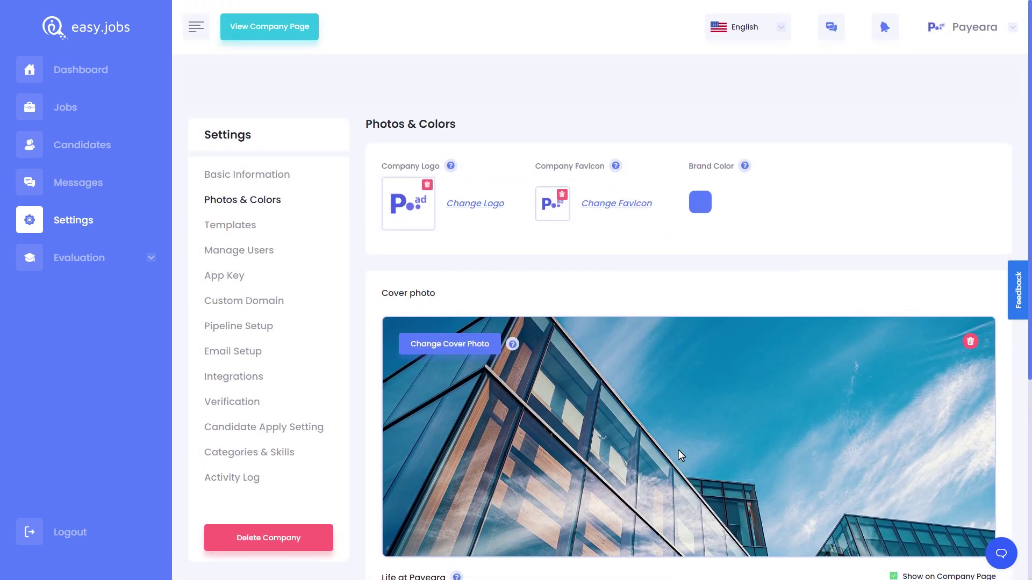
click(269, 230)
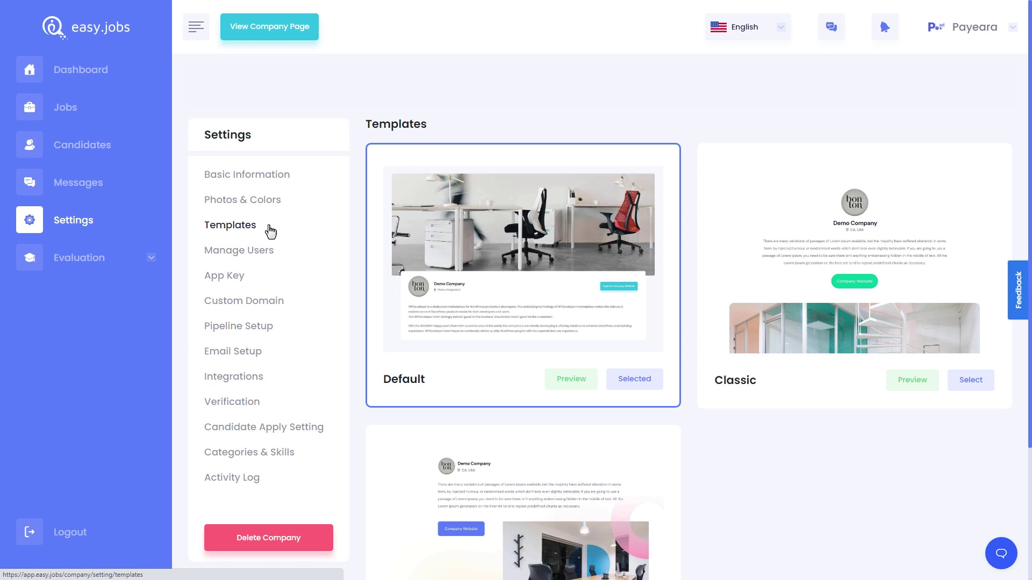
click(967, 382)
scroll(967, 385, down, 3)
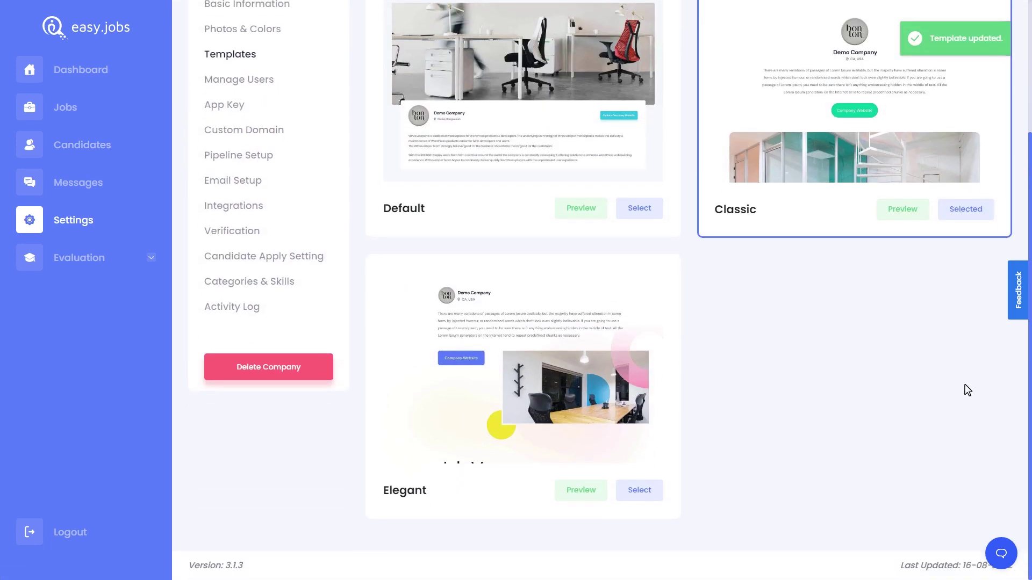
click(640, 490)
scroll(641, 489, up, 3)
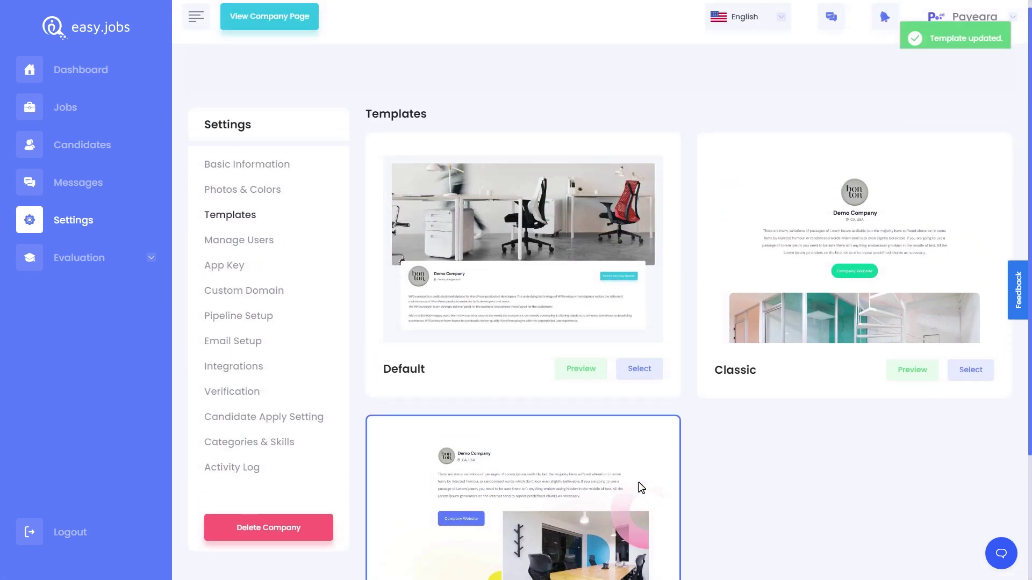
click(646, 384)
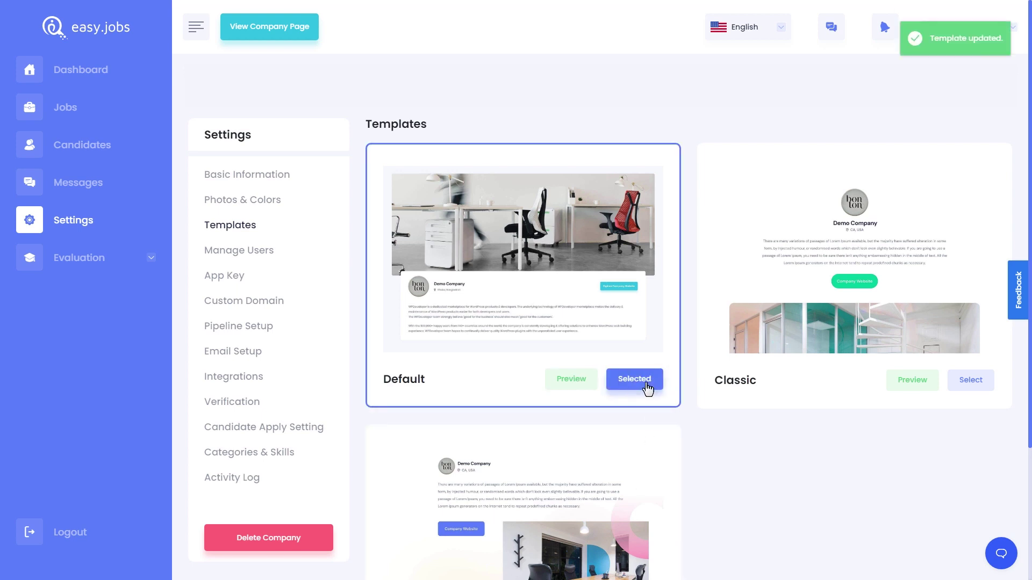
click(575, 391)
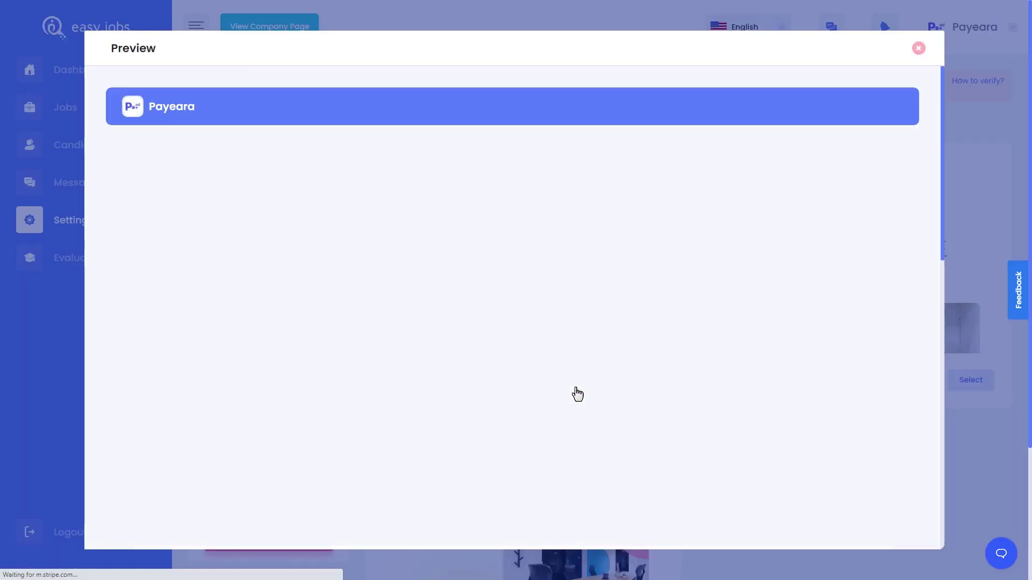
scroll(576, 389, down, 5)
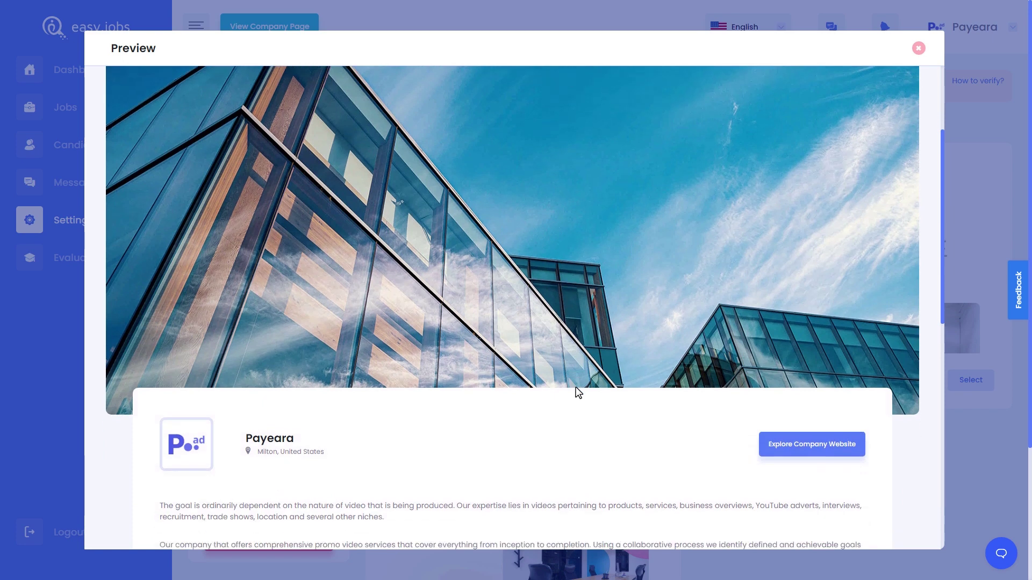
scroll(578, 392, down, 8)
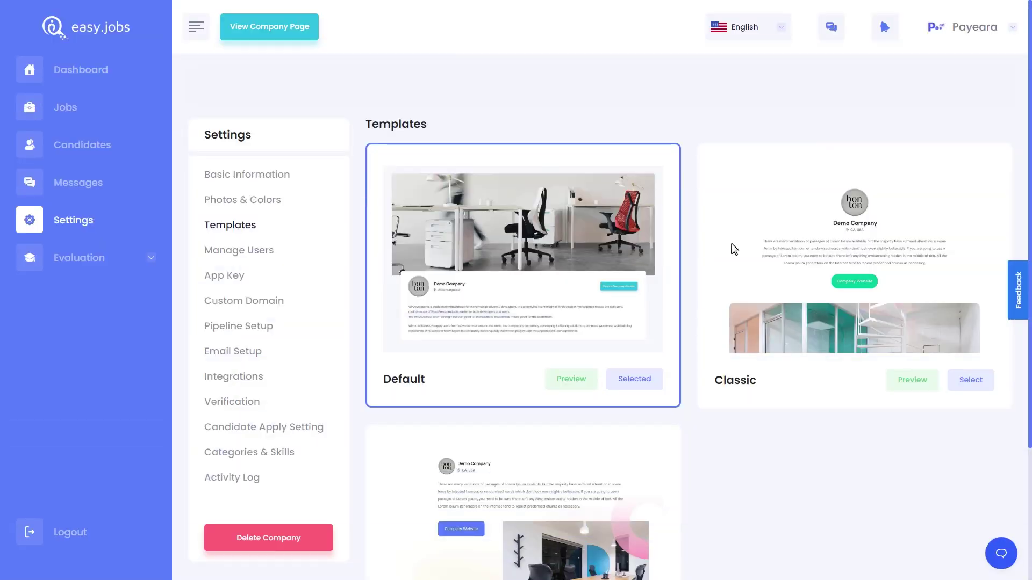
- Start a new job post and search all-industry templates for 'Designer' without choosing one
click(94, 109)
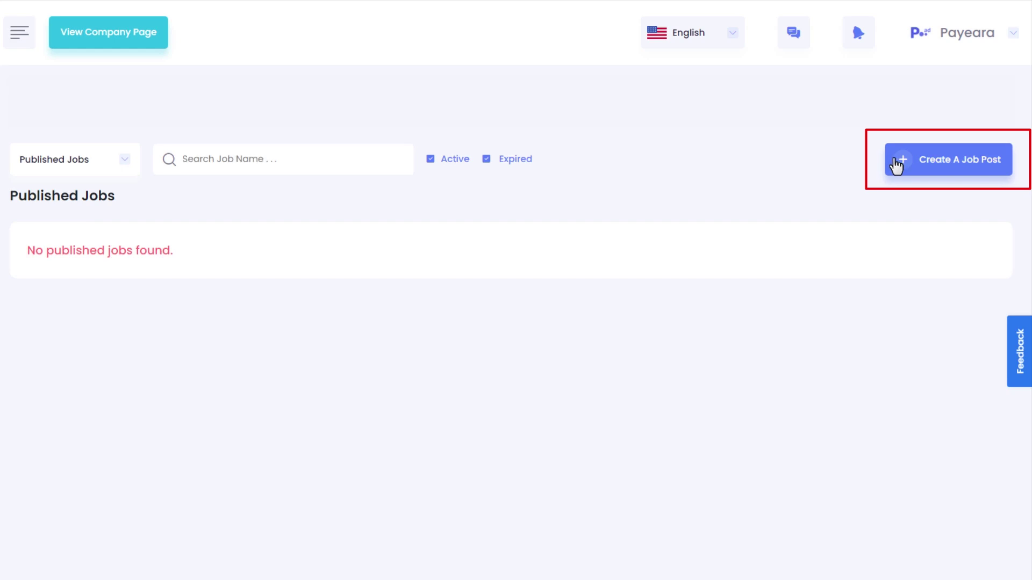
click(901, 164)
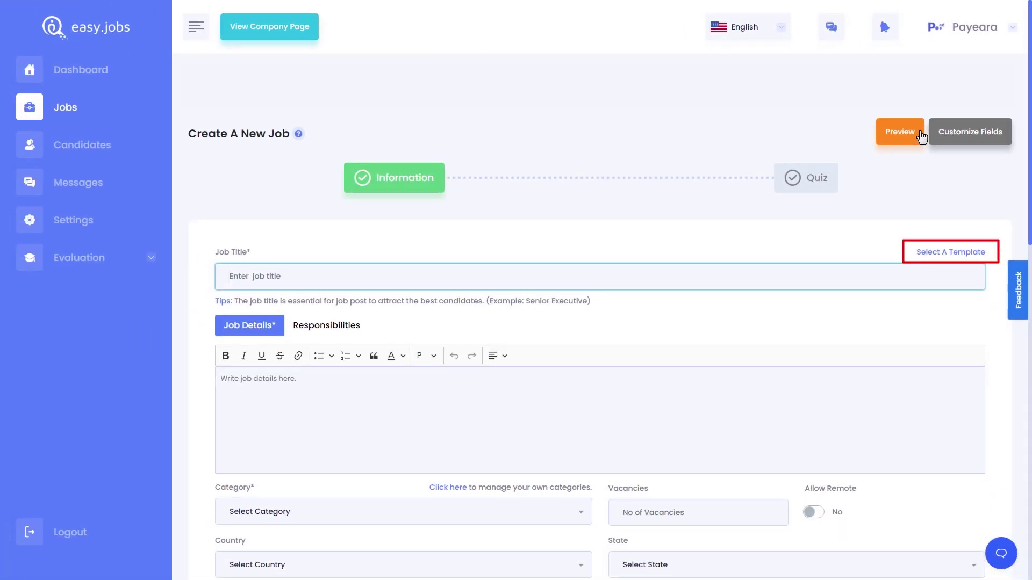
click(989, 253)
click(684, 210)
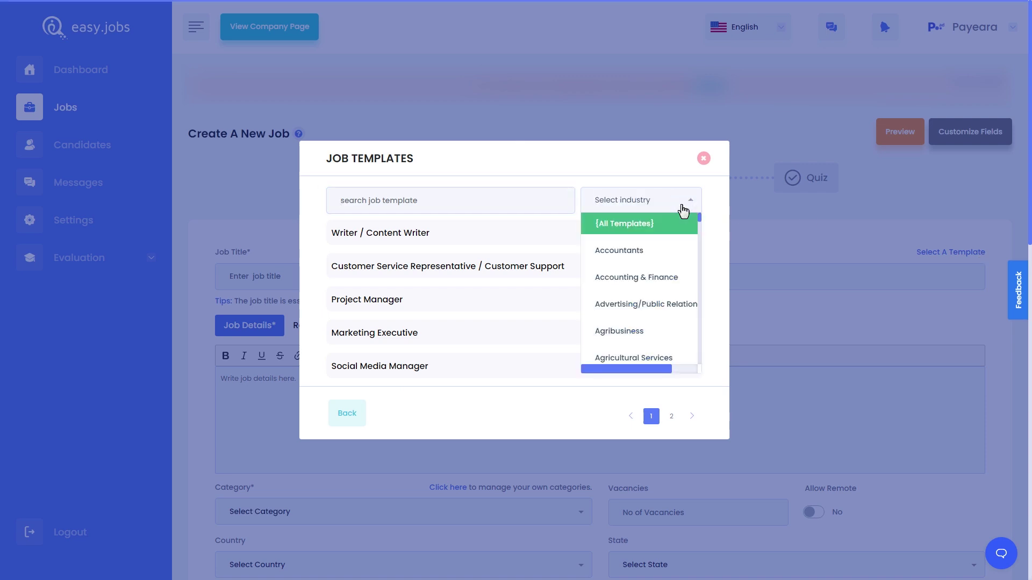
scroll(680, 261, down, 15)
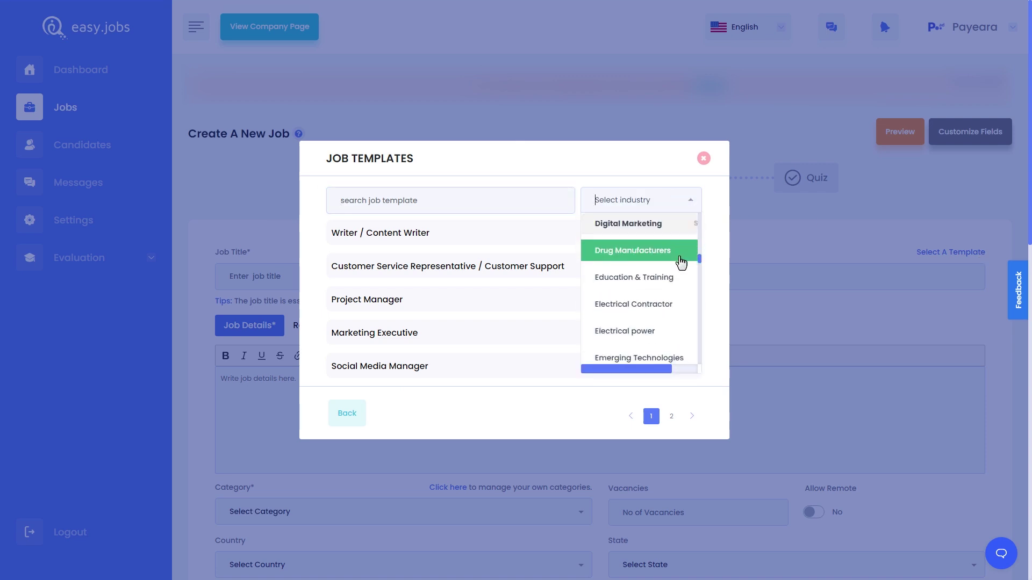
drag(700, 259, 702, 221)
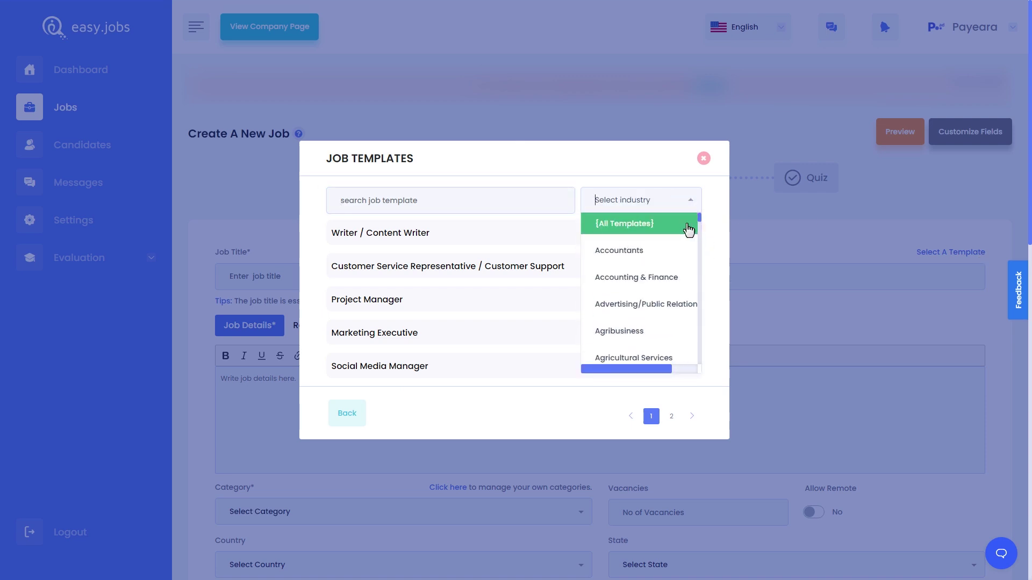
click(652, 225)
click(344, 201)
text(Designer)
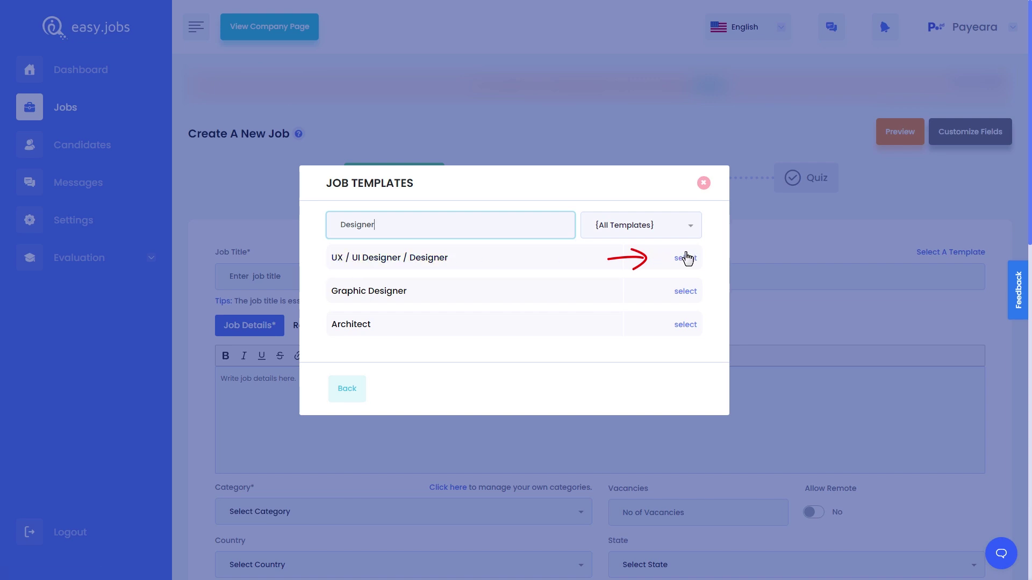
click(704, 184)
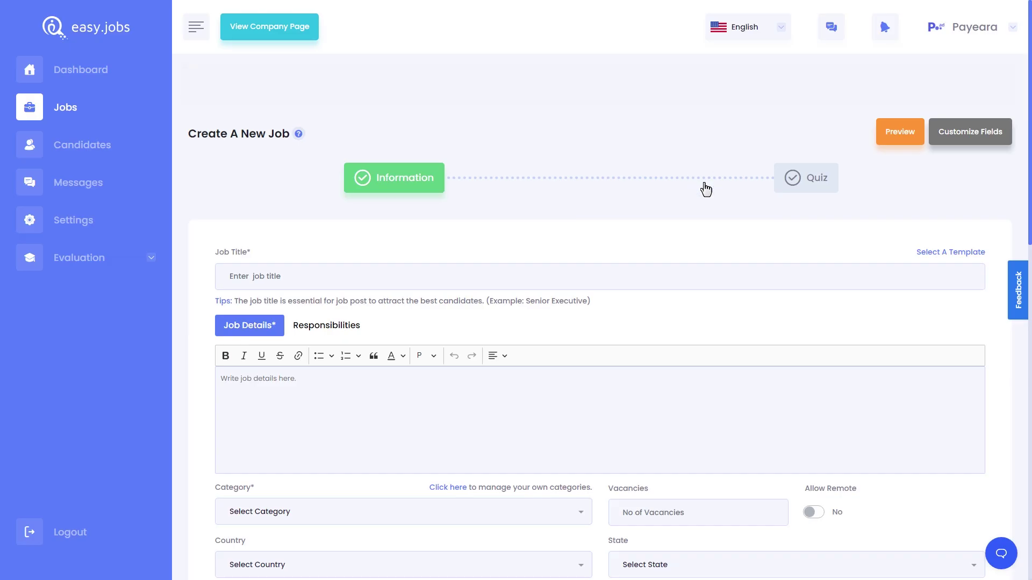
- Paste the Senior Motion Designer (2D) title, job details list and five responsibilities
click(228, 276)
text(Senior Motion Designer (2D))
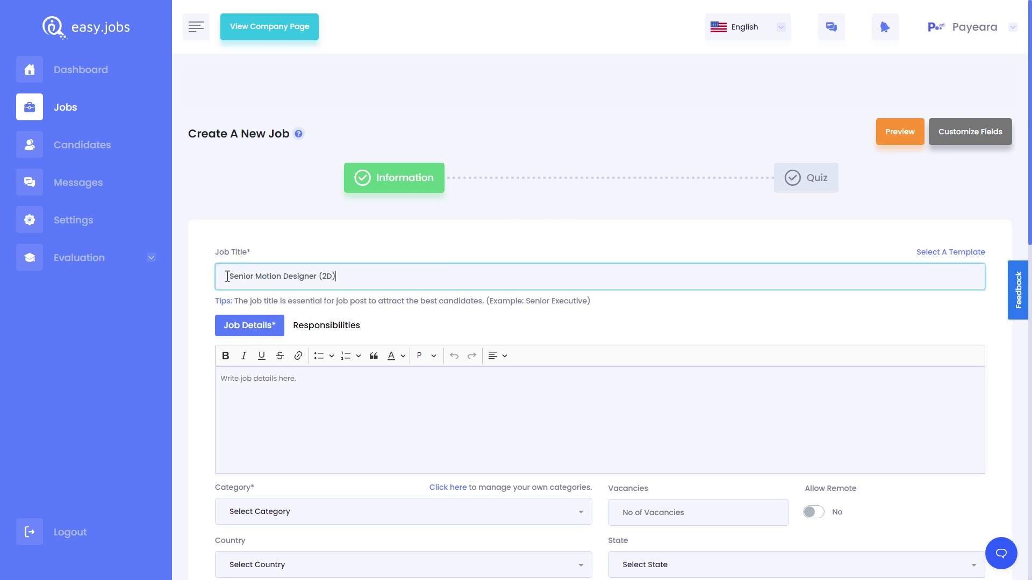
click(223, 377)
key(ctrl+v)
click(369, 327)
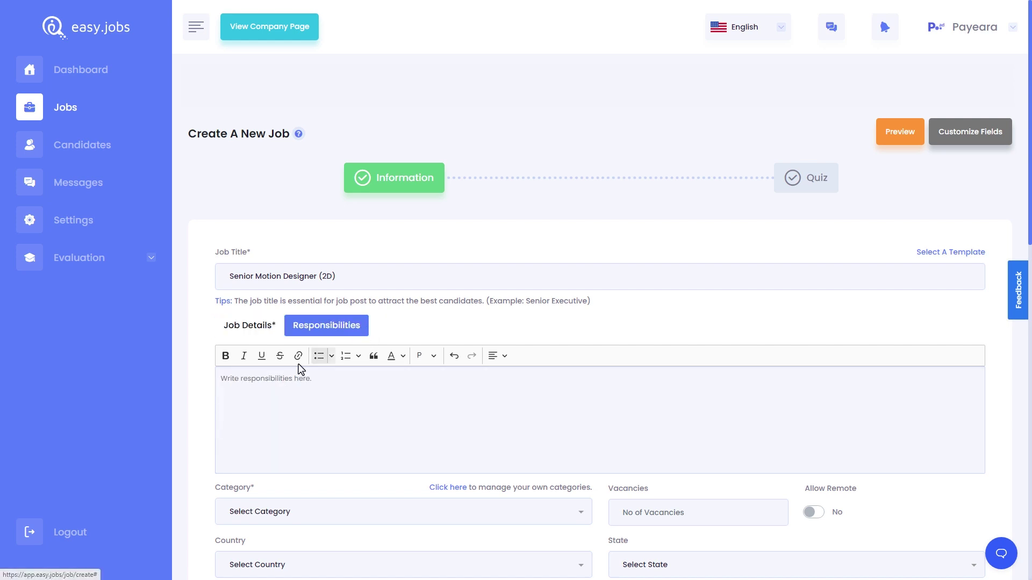
click(225, 383)
text(Design product promo, how to, product ads, annual reports, advertisements, communications materials. Communicate with clients to gain an understanding of what they want their proposed communications to look like. Create or incorporate motion graphics, element, and other designs to reflect the desired theme and tone of the communications. To make text and images easier to read, choose the appropriate type size and style. Prepare drafts for review by clients and make revisions based on feedback received. Ensure final prints reflect client specifications and review final productions for errors.)
drag(1030, 201, 1030, 304)
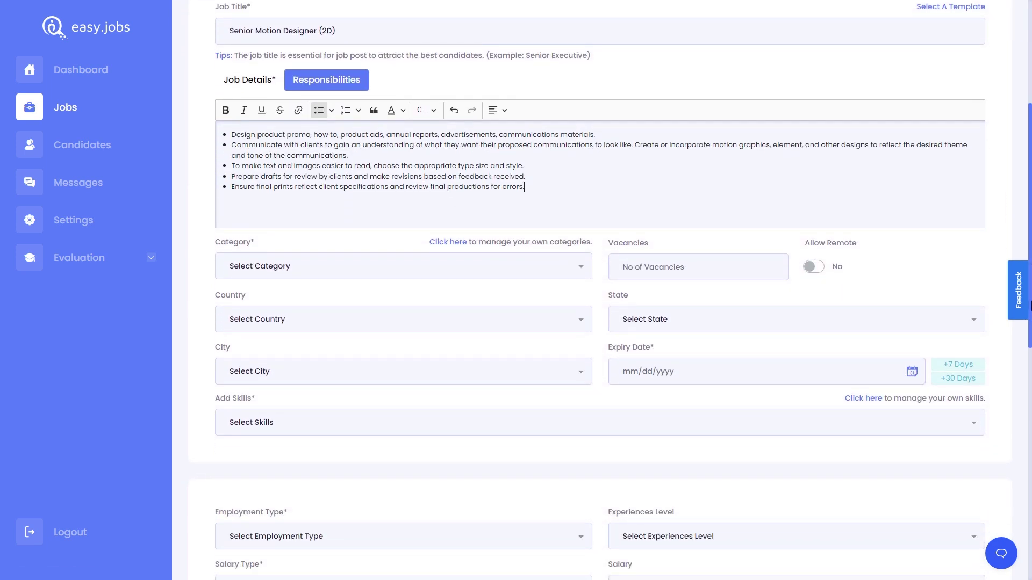
- Set the category to Animator and vacancies to 5, leaving remote work off
click(520, 274)
text(Animator)
click(280, 331)
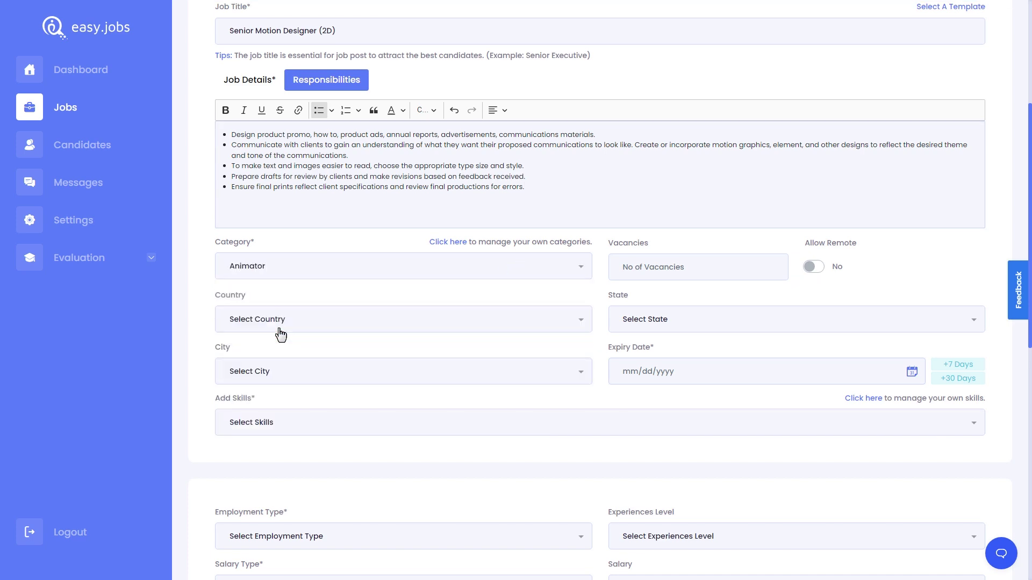
click(627, 268)
text(5)
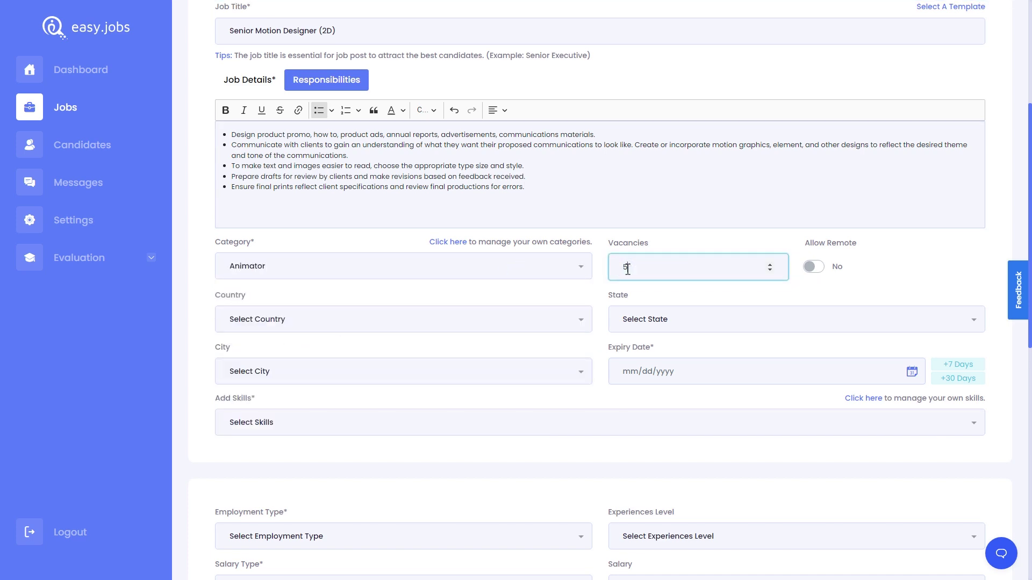
click(817, 269)
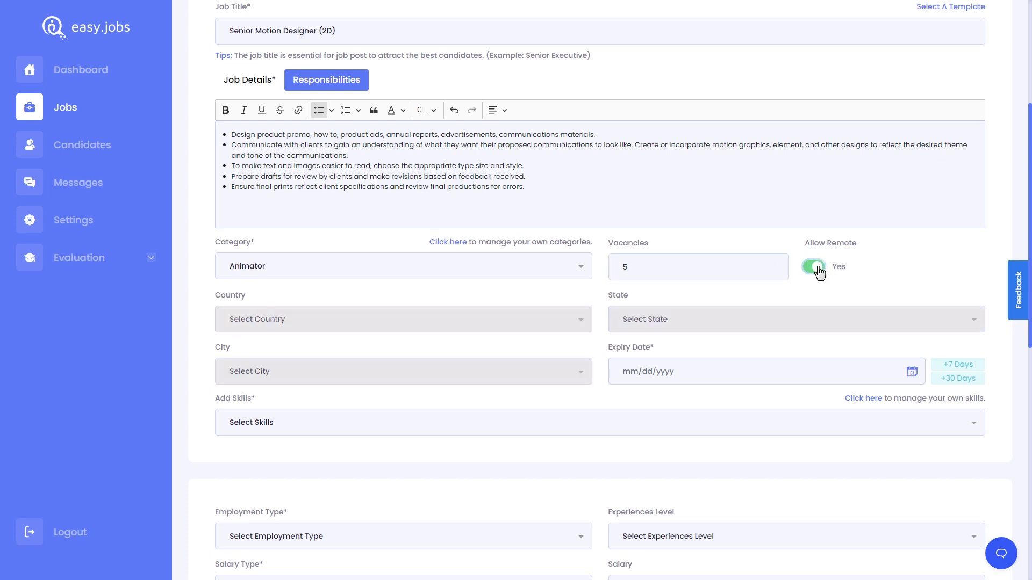
click(817, 268)
- Set the job location to Milton, Delaware, United States
click(553, 316)
text(United States)
key(Return)
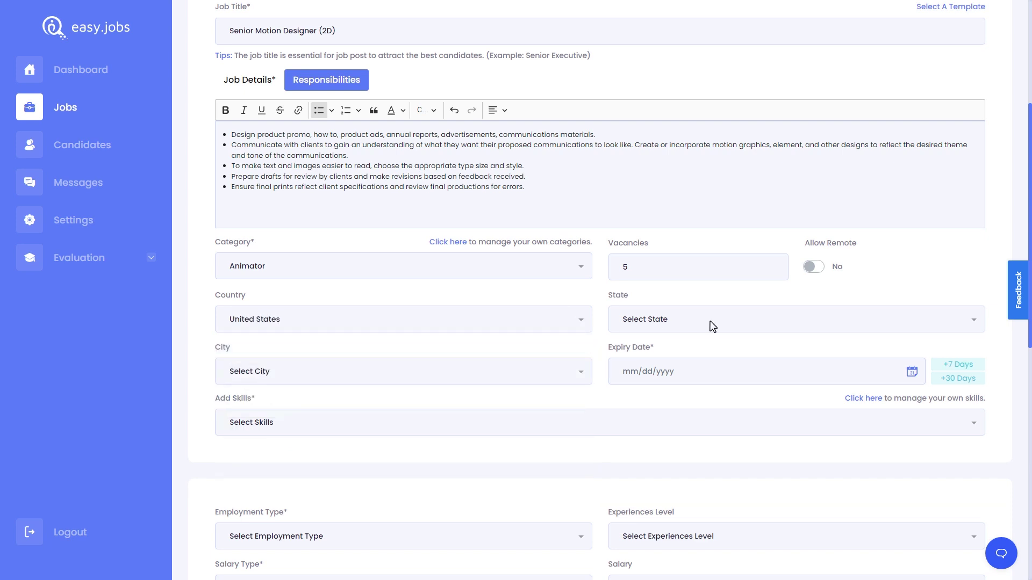
click(695, 326)
text(Del)
click(691, 340)
click(472, 370)
text(Milton)
click(458, 396)
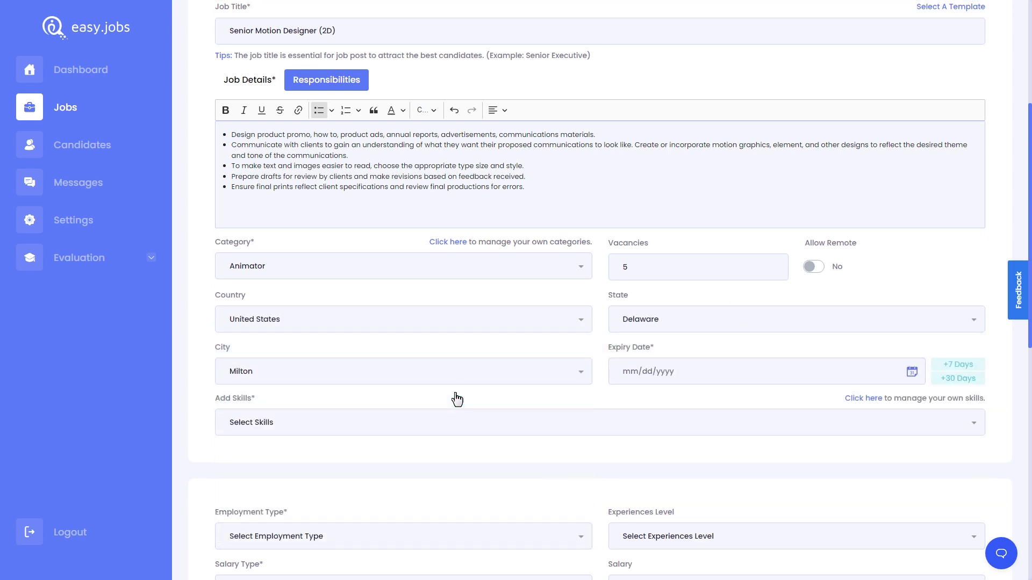
- Set the job's expiry date to 10/08/2022
click(708, 374)
click(711, 317)
click(959, 365)
click(972, 379)
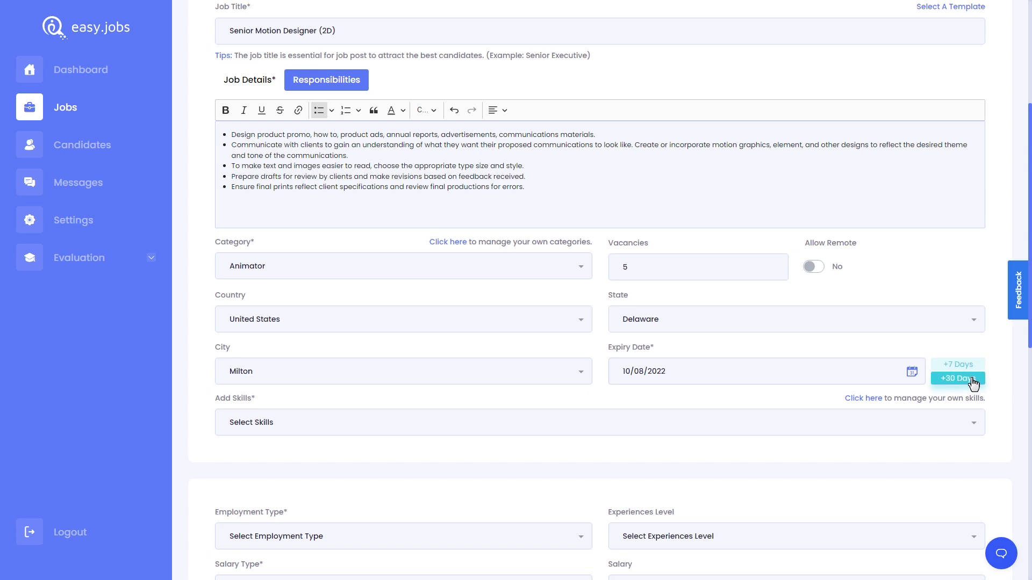
- Add Animation Design and Adobe After Effects as required skills
click(235, 423)
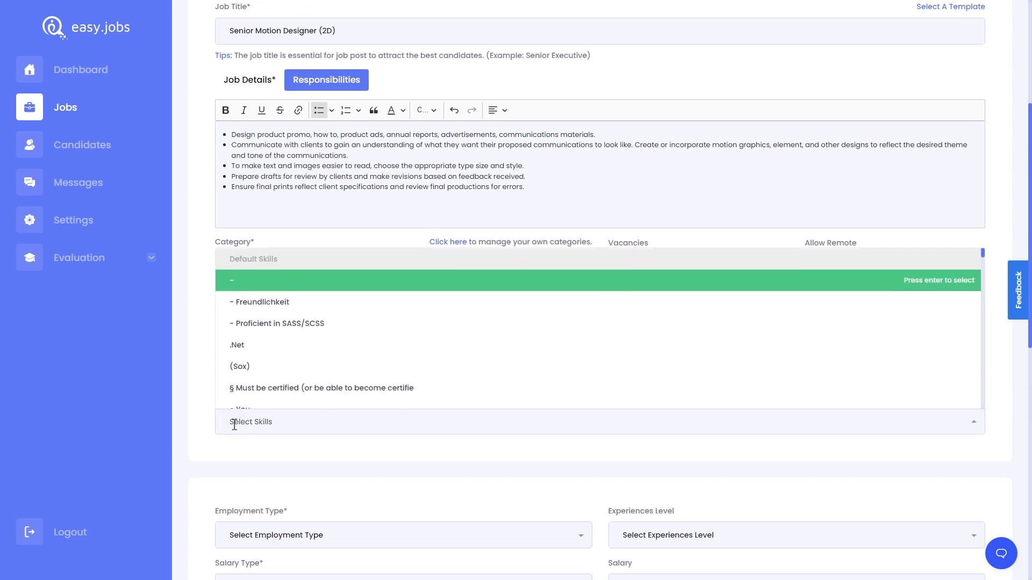
text(Animation)
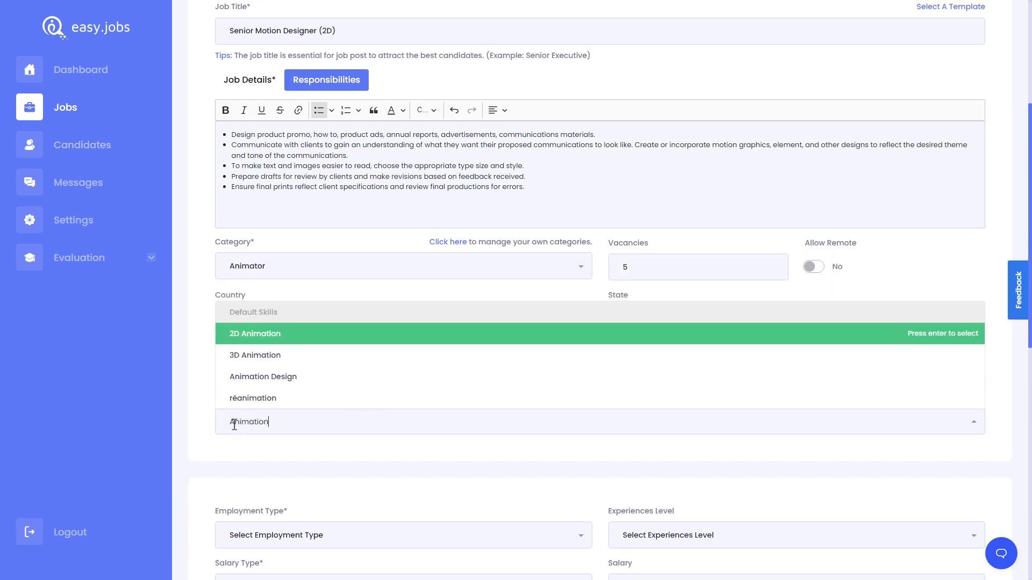
click(263, 377)
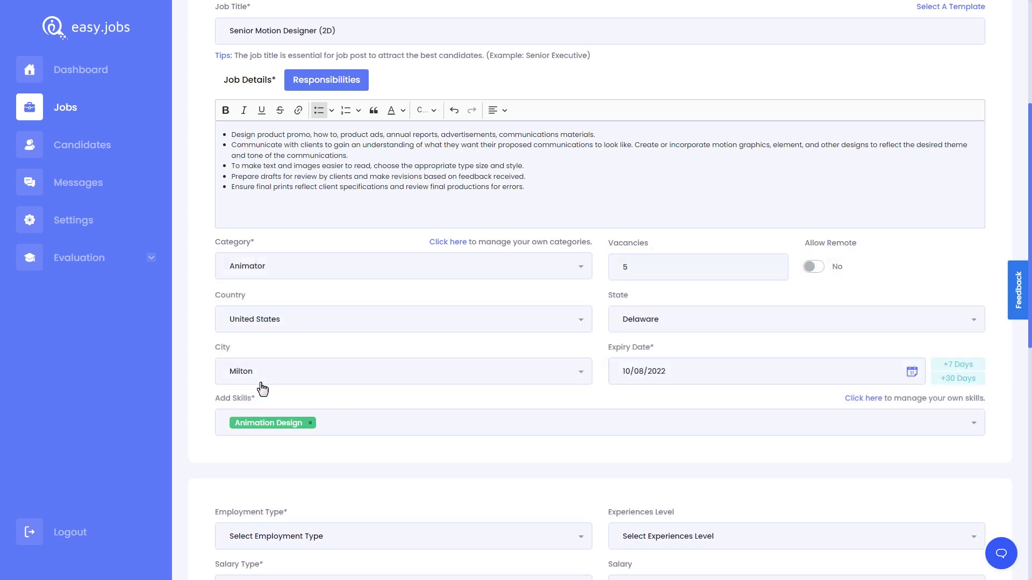
click(341, 428)
text(Adobe )
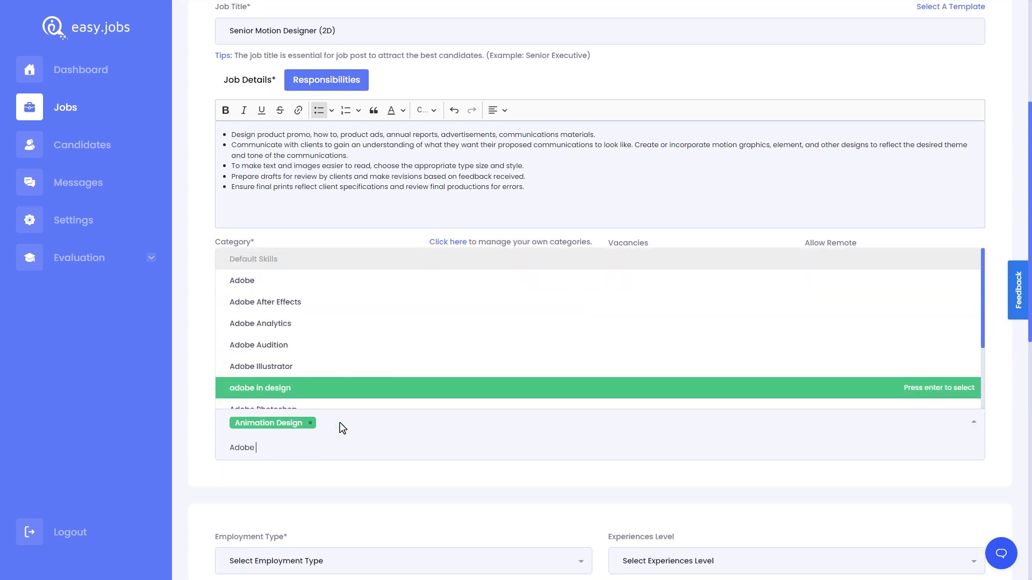
text(After)
click(335, 404)
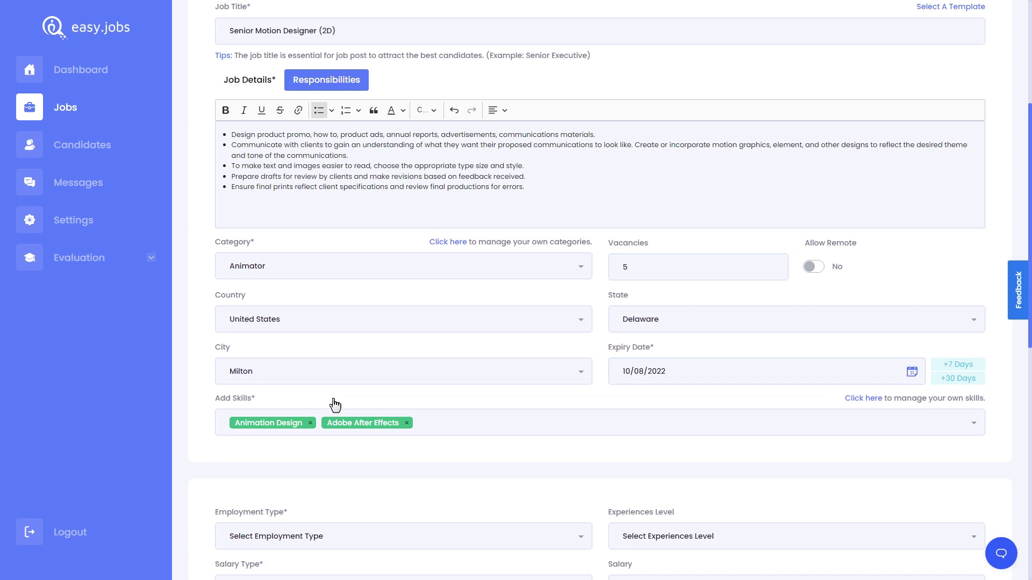
drag(1031, 262, 1030, 449)
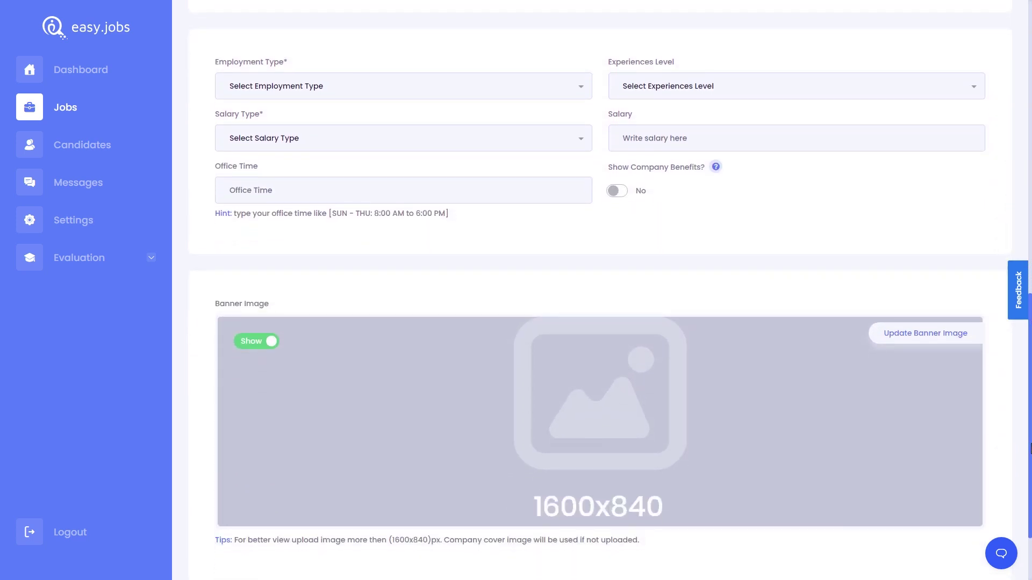
- Set Full Time employment, Senior experience level and a Monthly $2500 salary
click(521, 87)
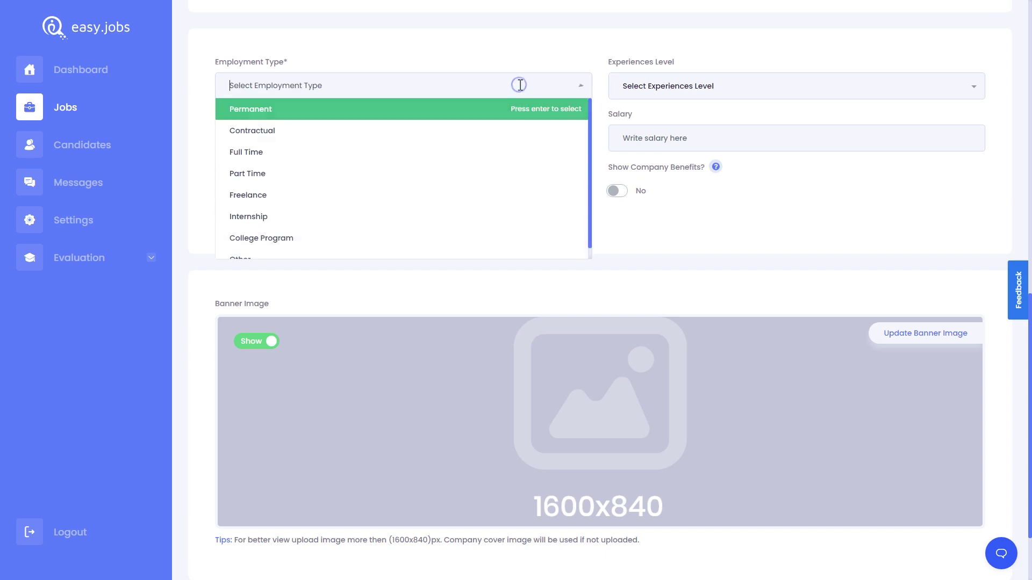
click(293, 159)
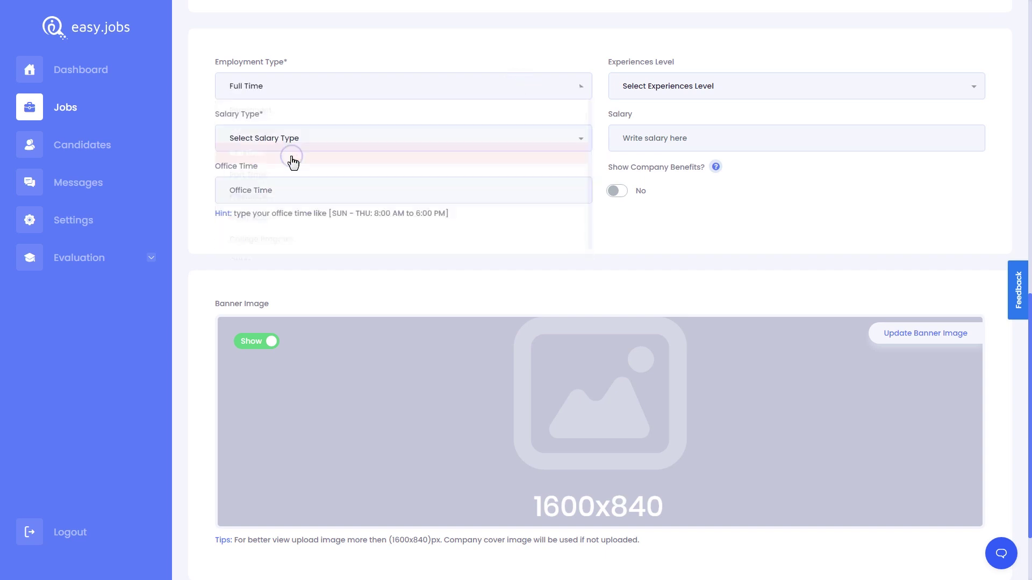
click(774, 88)
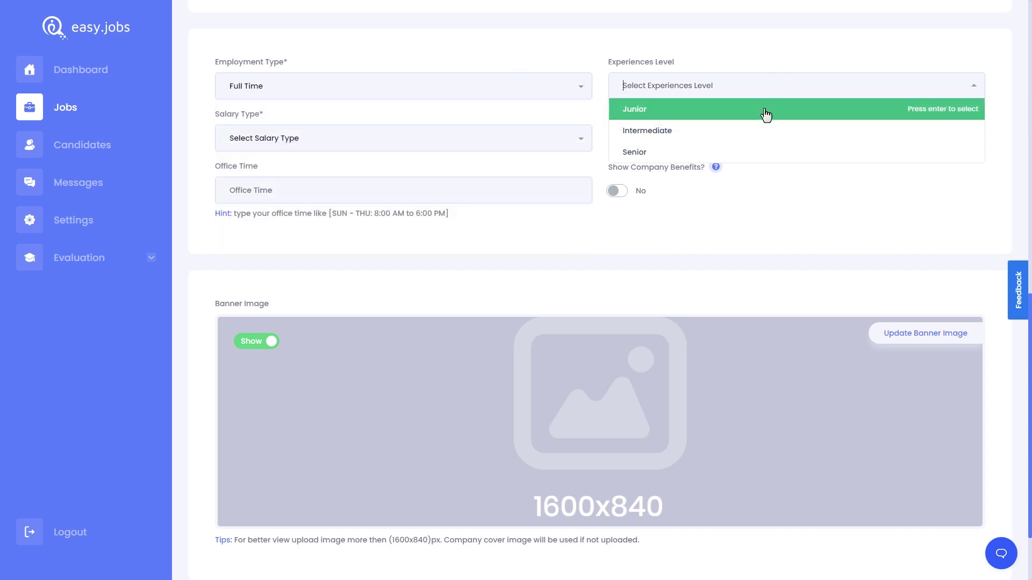
click(692, 154)
click(554, 144)
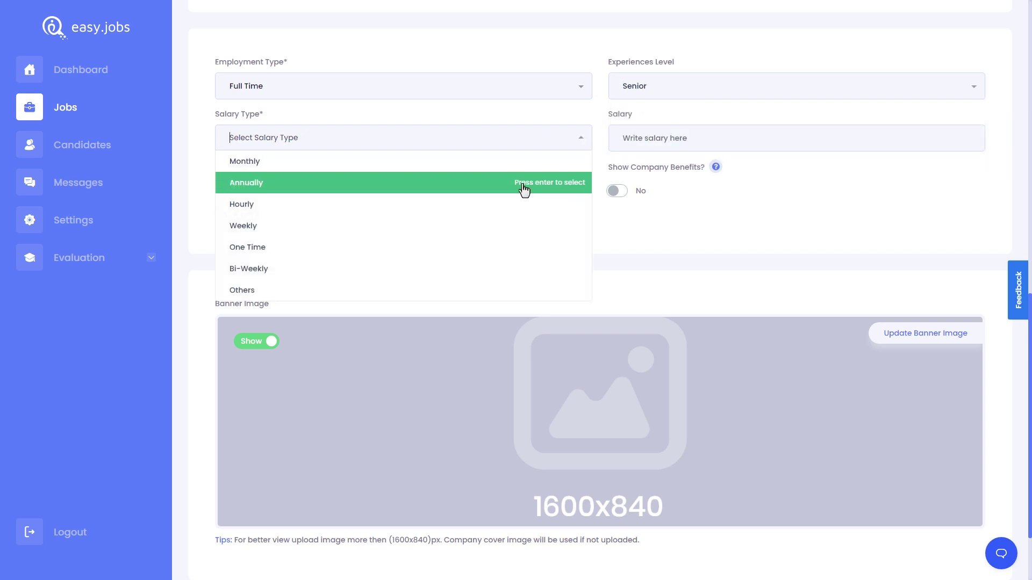
click(416, 163)
click(613, 140)
text($2500)
click(608, 157)
- Paste the office hours and turn on Show Company Benefits
click(236, 195)
text(SUN - THU: 8:00 AM to 6:00 PM)
click(256, 200)
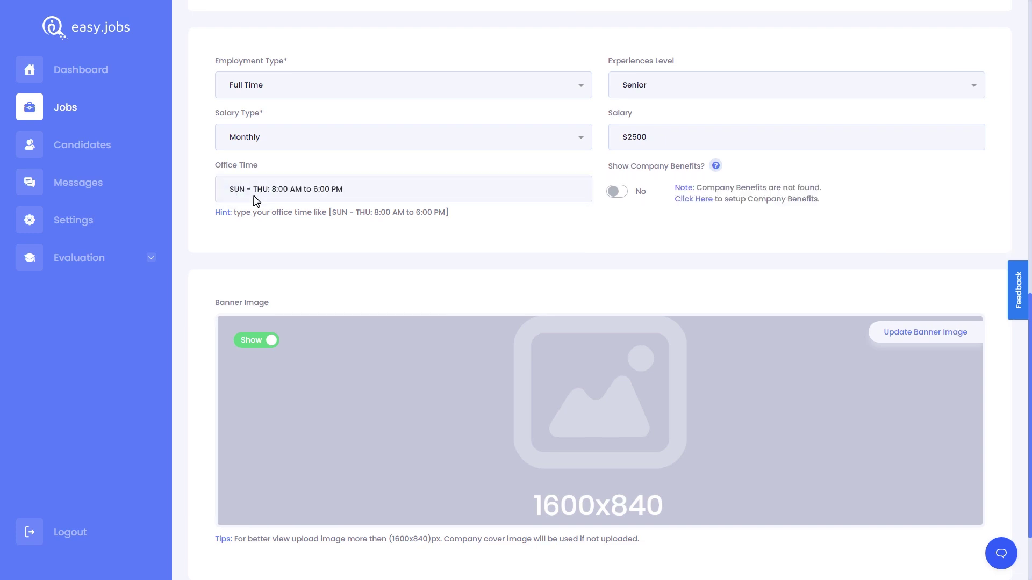
click(613, 198)
- Replace the banner image with cover_photo.png, shrunk to fit the frame
click(270, 342)
click(270, 342)
click(878, 343)
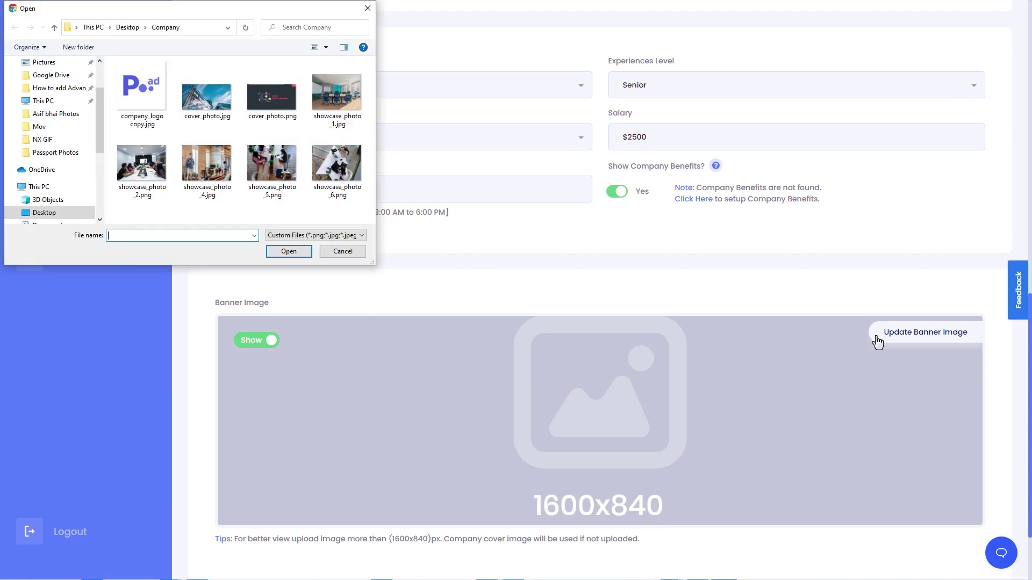
click(272, 96)
click(289, 251)
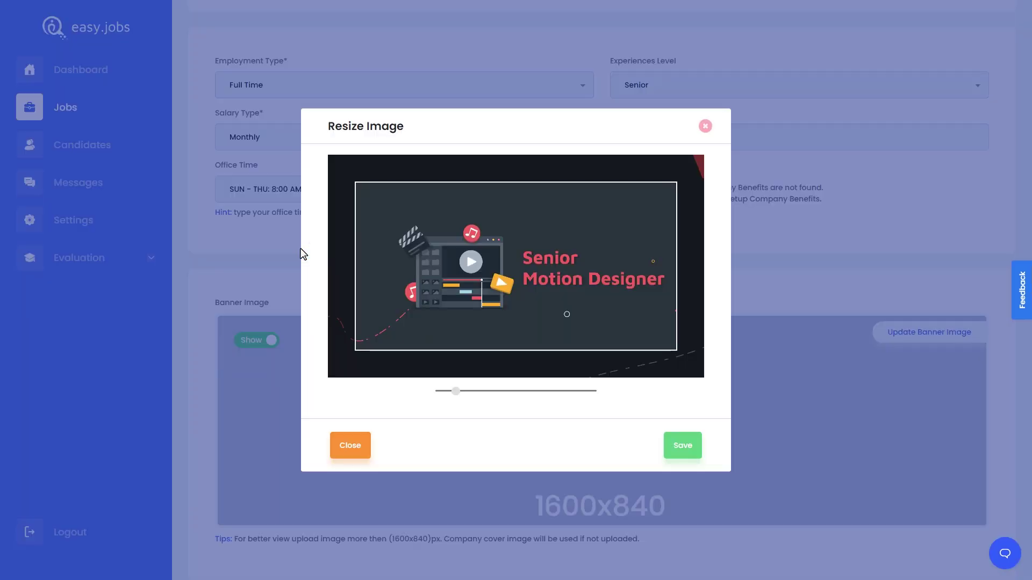
drag(454, 396, 427, 392)
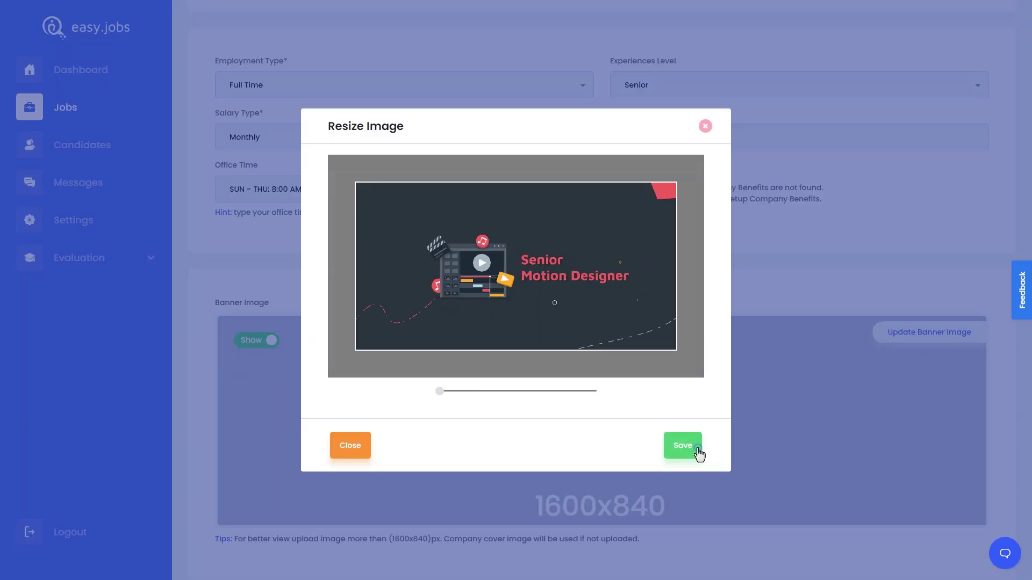
click(698, 450)
scroll(698, 451, down, 2)
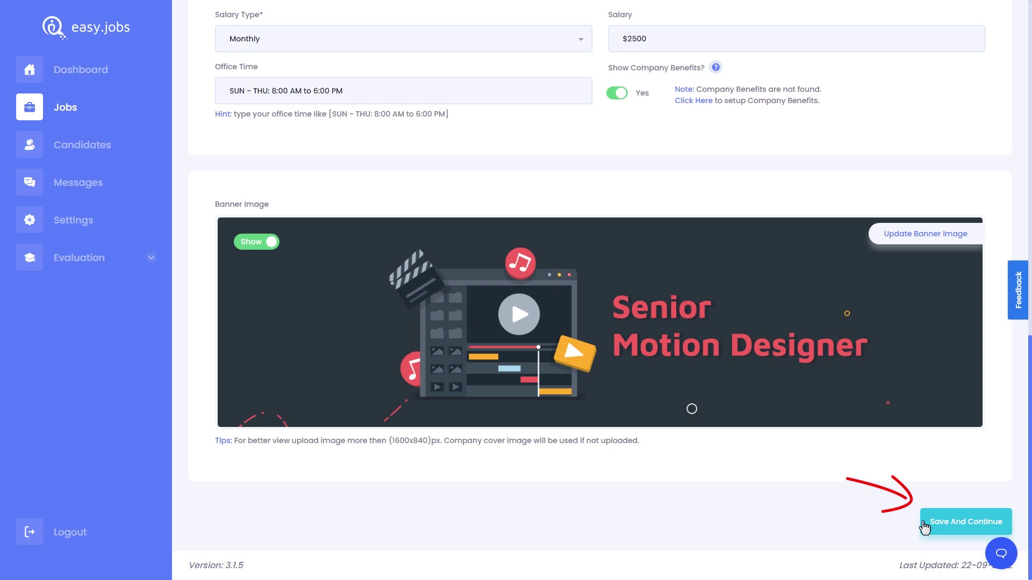
- Save the job details, then add a new set under Evaluation > Question Set
click(933, 521)
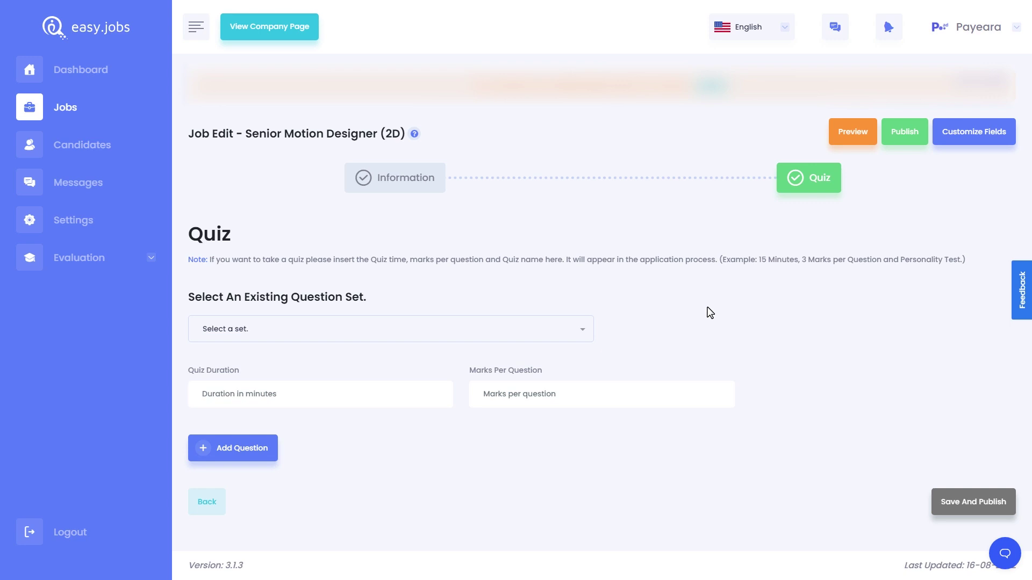
click(151, 261)
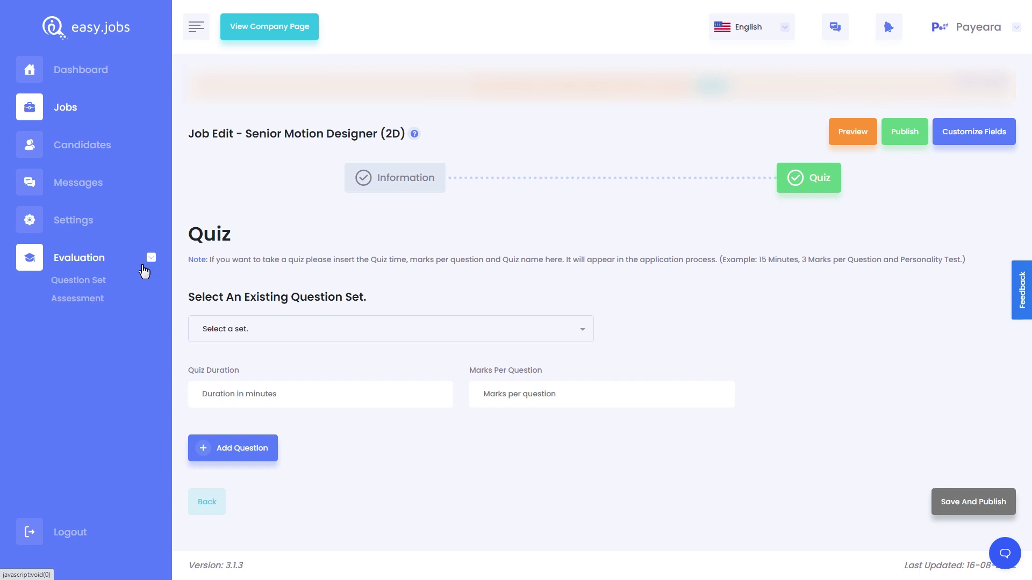
click(112, 284)
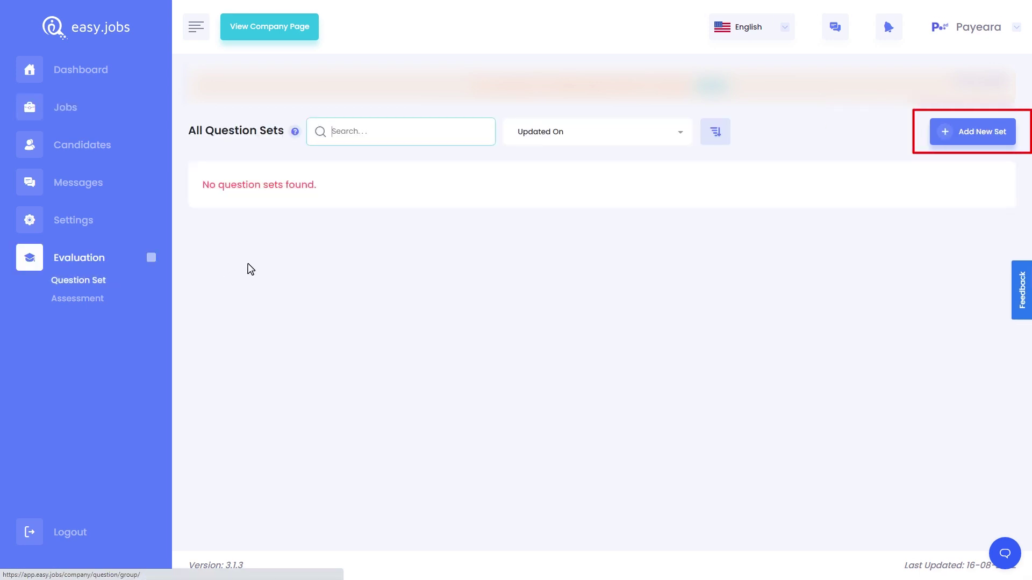
click(942, 139)
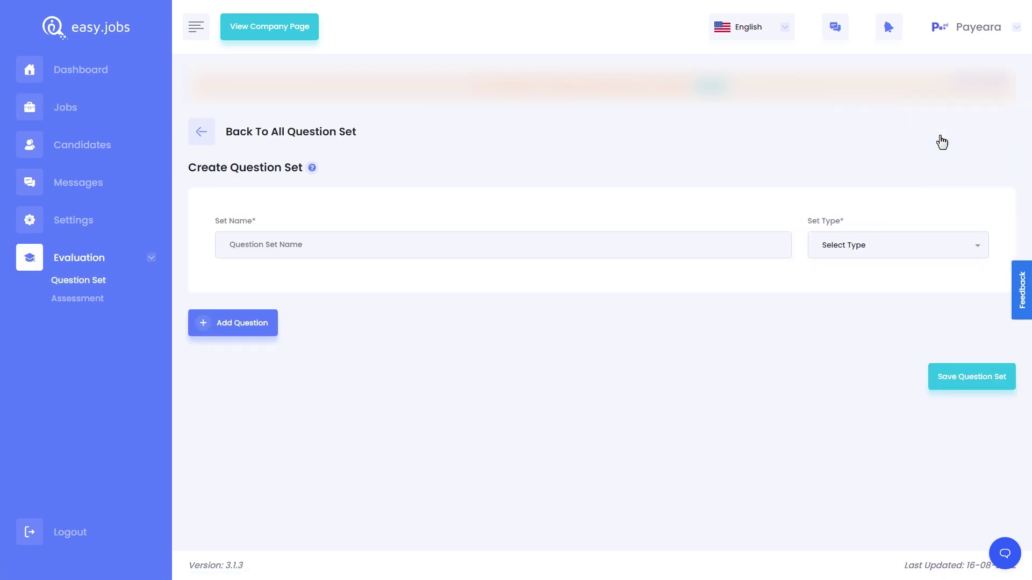
- Name the set Motion Graphics Design and make it a Screening Test
click(230, 245)
key(Down)
key(Return)
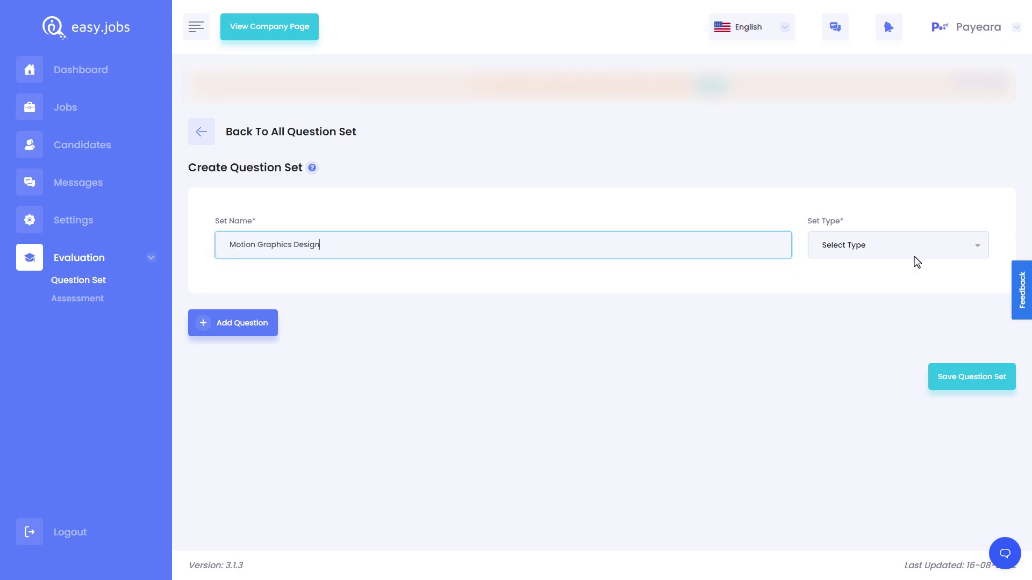
click(932, 250)
click(913, 270)
- Add question 1 as a multiple-choice question with pasted wording
click(242, 334)
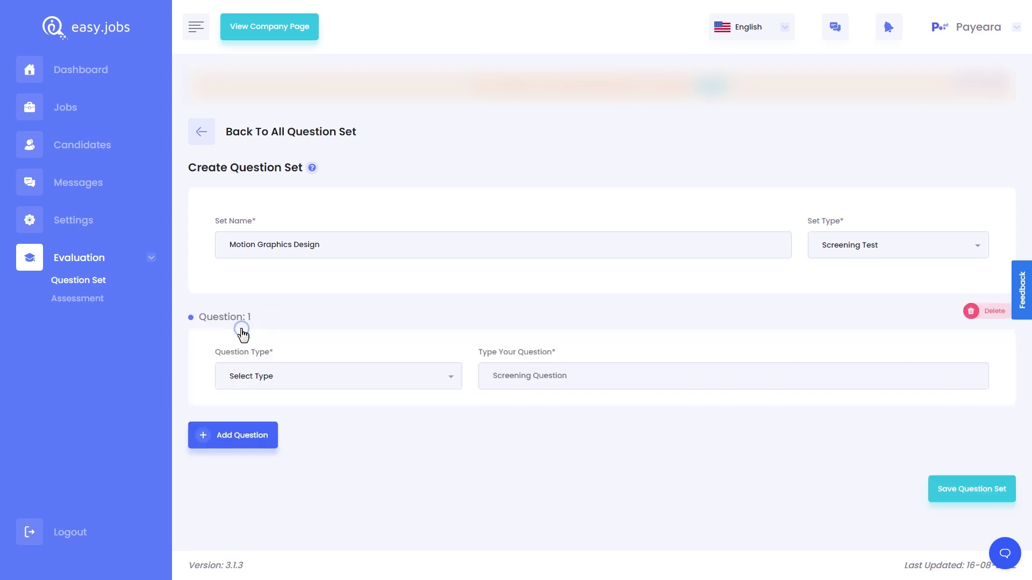
click(451, 377)
click(300, 425)
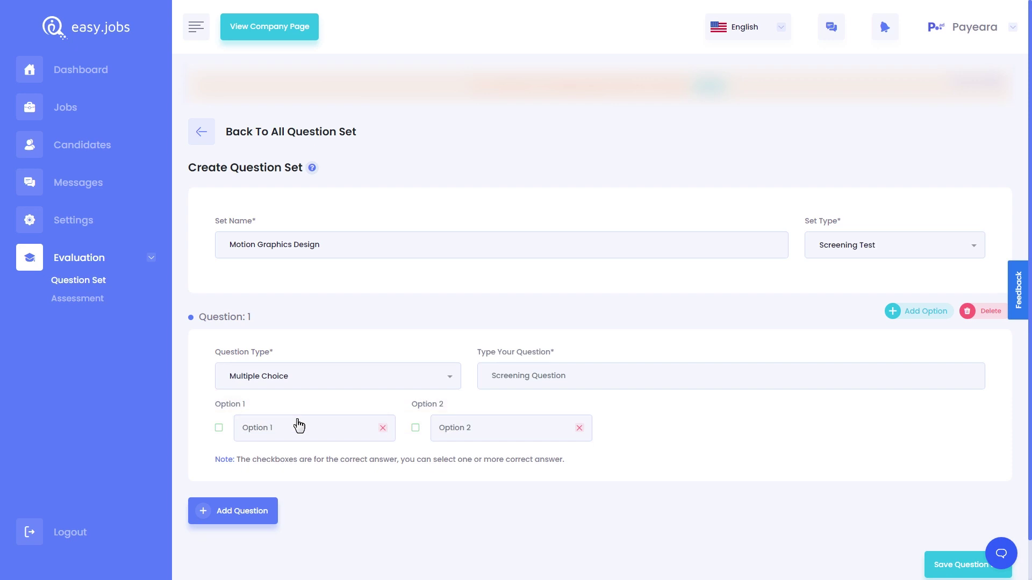
click(499, 376)
text(Video can be added to motion graphics.)
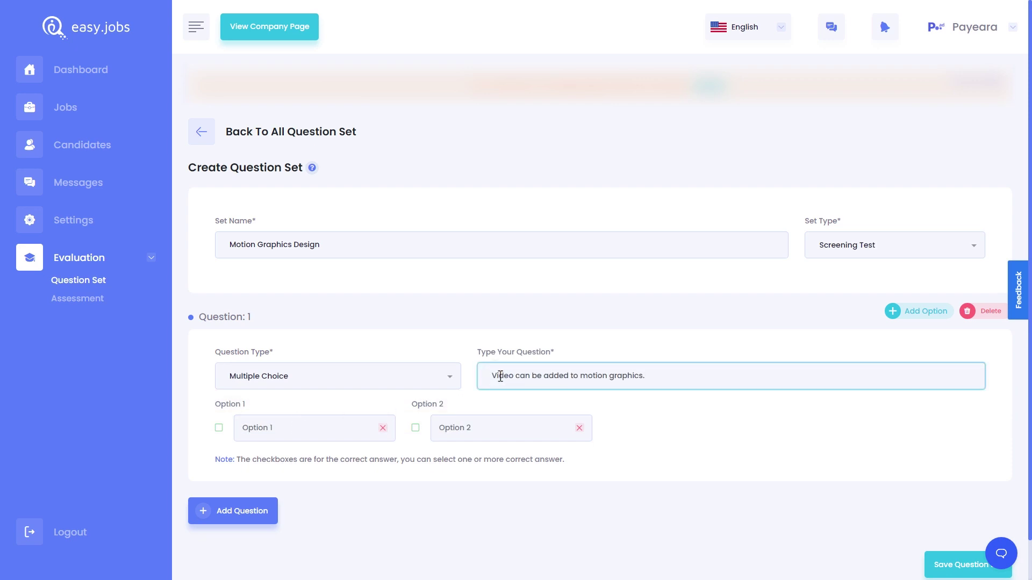
- Give question 1 two answers, True and False, with True marked correct
click(911, 317)
click(911, 317)
click(973, 427)
click(776, 427)
click(242, 428)
text(True)
click(435, 437)
text(False)
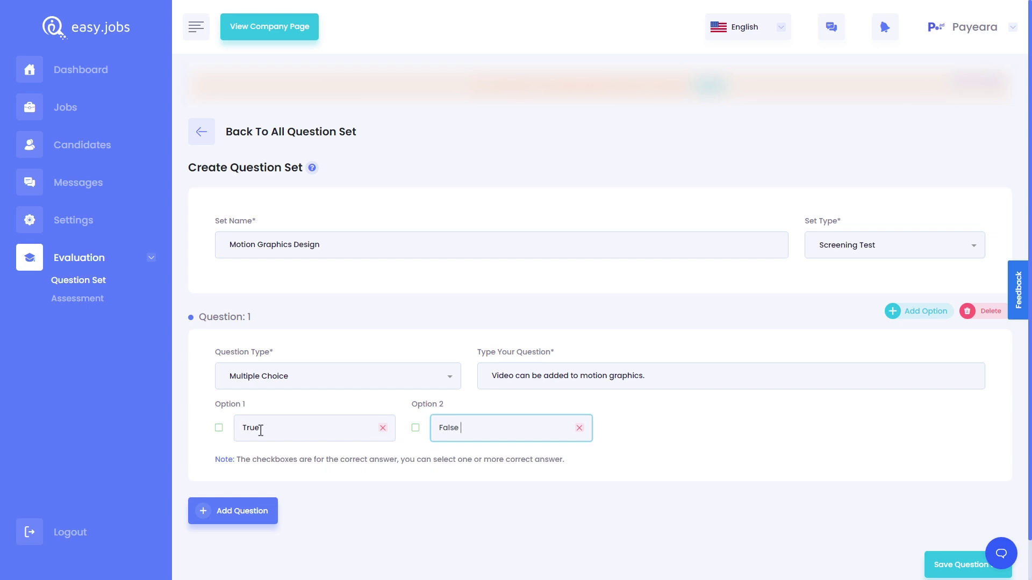
click(219, 430)
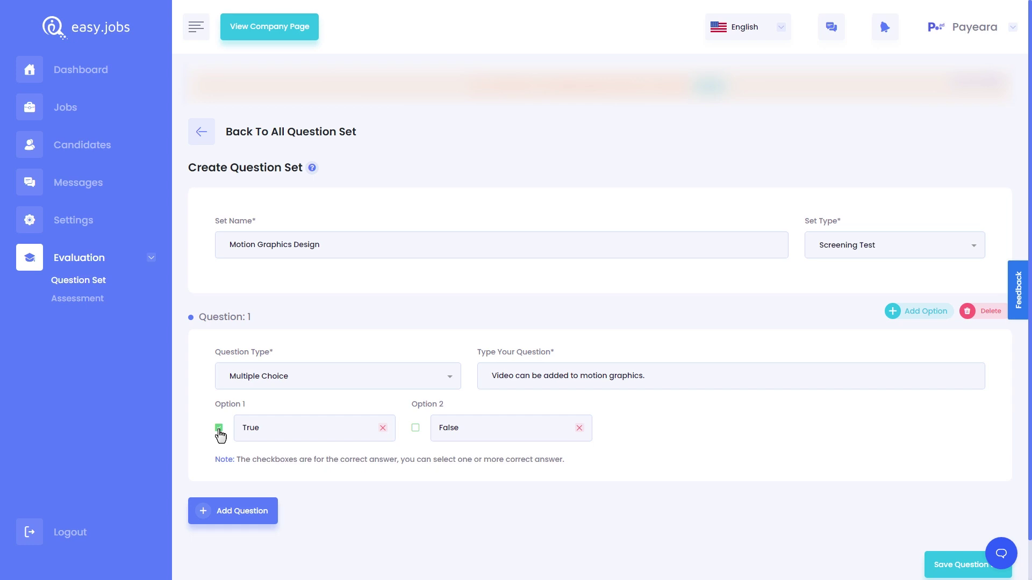
- Add text question 2: 'What best describes "Motion Graphics"?'
click(269, 513)
scroll(269, 514, down, 3)
click(321, 419)
click(253, 367)
key(Tab)
text(What best describes "Motion Graphics"?)
- Add text question 3 'What is a layer?', keep it third, and save the set
click(248, 471)
click(281, 409)
click(333, 363)
click(498, 409)
text(What is a layer?)
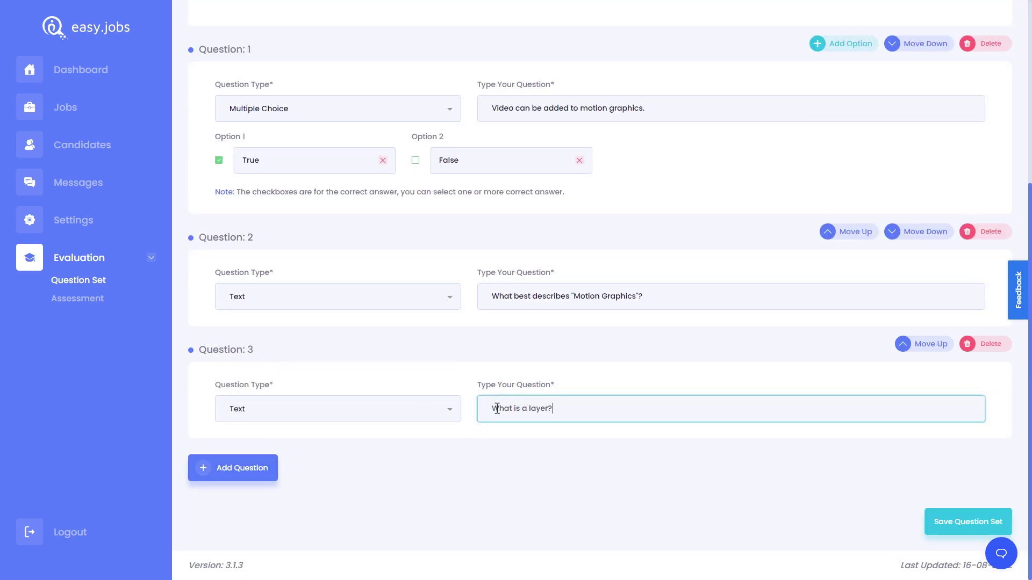
click(940, 351)
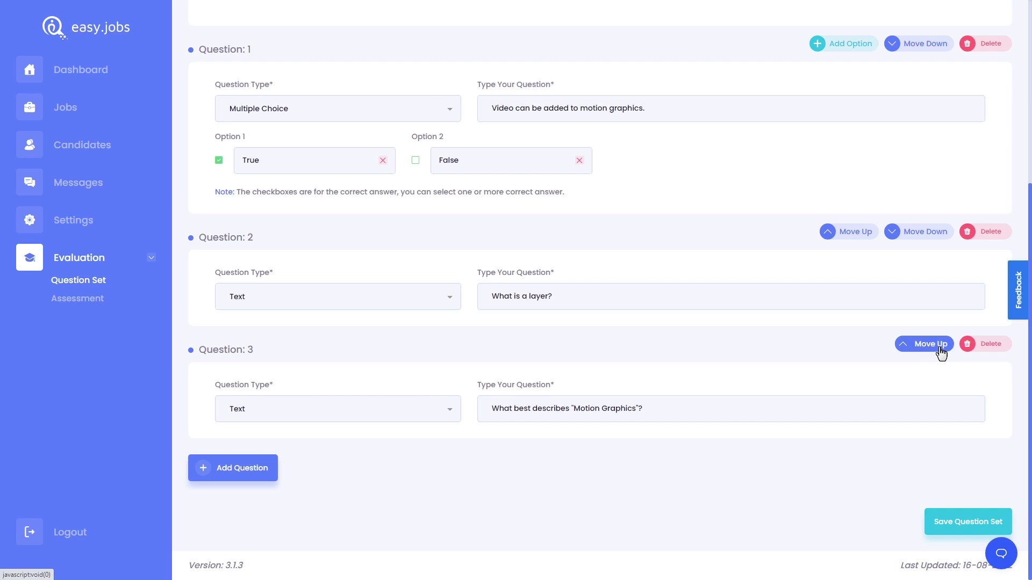
click(920, 239)
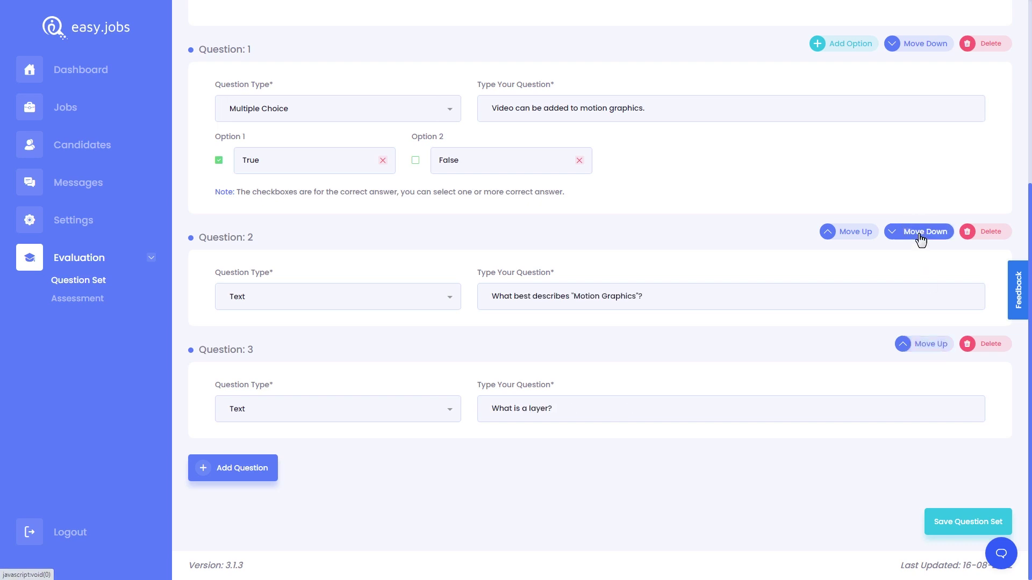
click(938, 533)
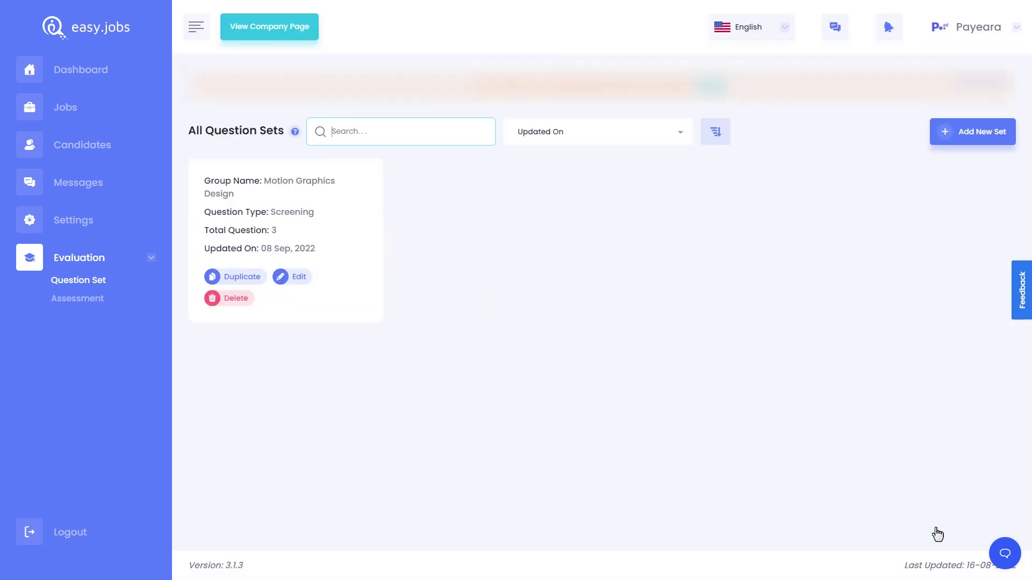
- Create a new Quiz Test set named 'Quiz for Motion Designer'
click(946, 139)
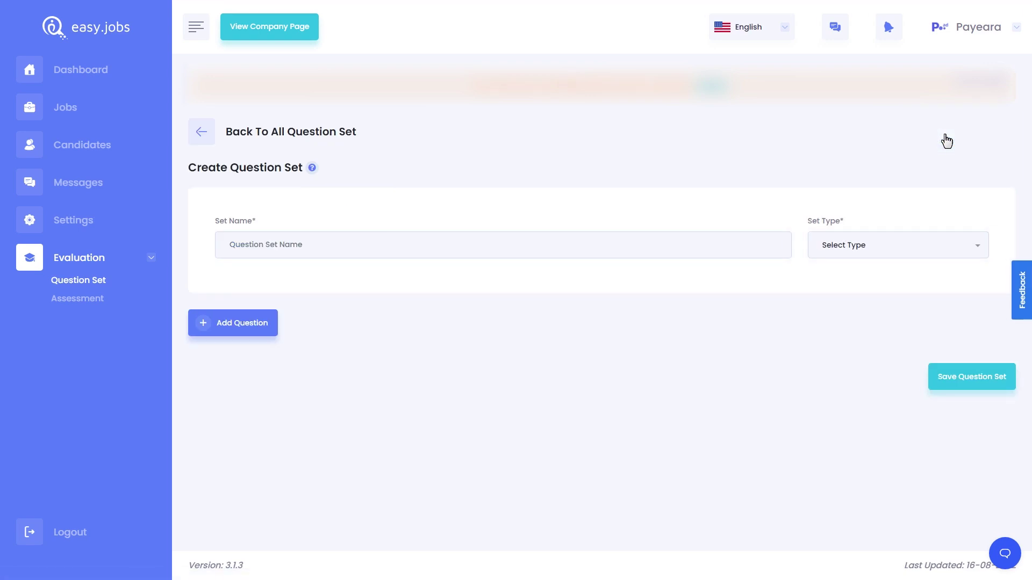
click(934, 245)
click(869, 295)
click(235, 246)
text(Quiz for Motion Designer)
- Add the digital marketing question with options Email marketing and Print advert, marking the correct one
click(260, 329)
click(231, 375)
text(Which of the following is not a type of digital marketing activity?)
click(280, 428)
text(Email marketing)
click(445, 434)
text(Print advert)
click(917, 312)
click(917, 311)
click(776, 428)
click(776, 428)
click(258, 513)
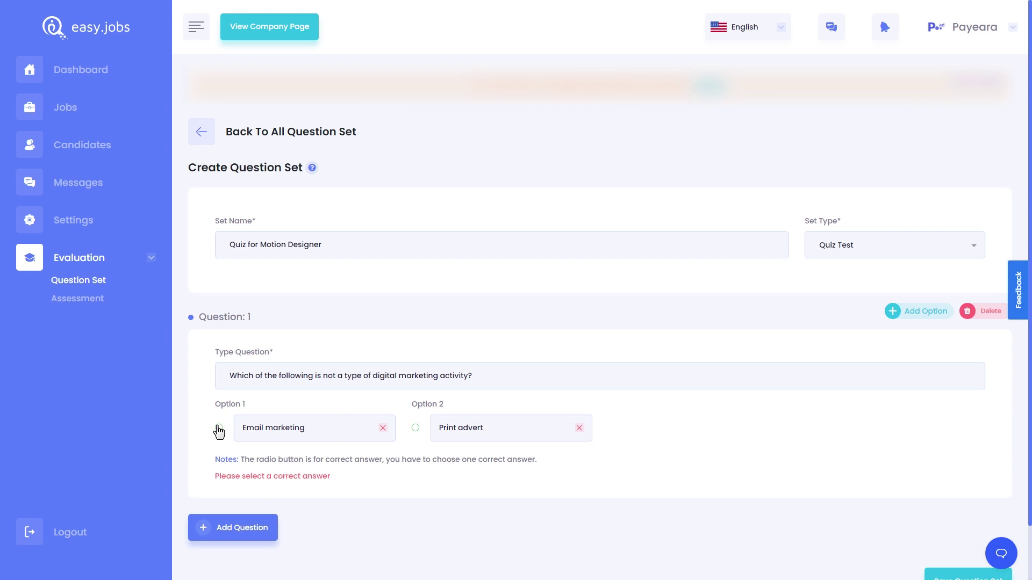
click(219, 428)
- Add the static-web and pay-per-sponsor advertising questions, then save the quiz set
click(233, 527)
text(In the first 10 years, the web was heavily used as a static publishing web for retailing (informational) material. This was known asWeb 2.0)
click(230, 468)
text(An advertising model used in which advertisers pay their host only when their sponsored ad is clicked, is called:Pay Per Click (PPC))
click(938, 531)
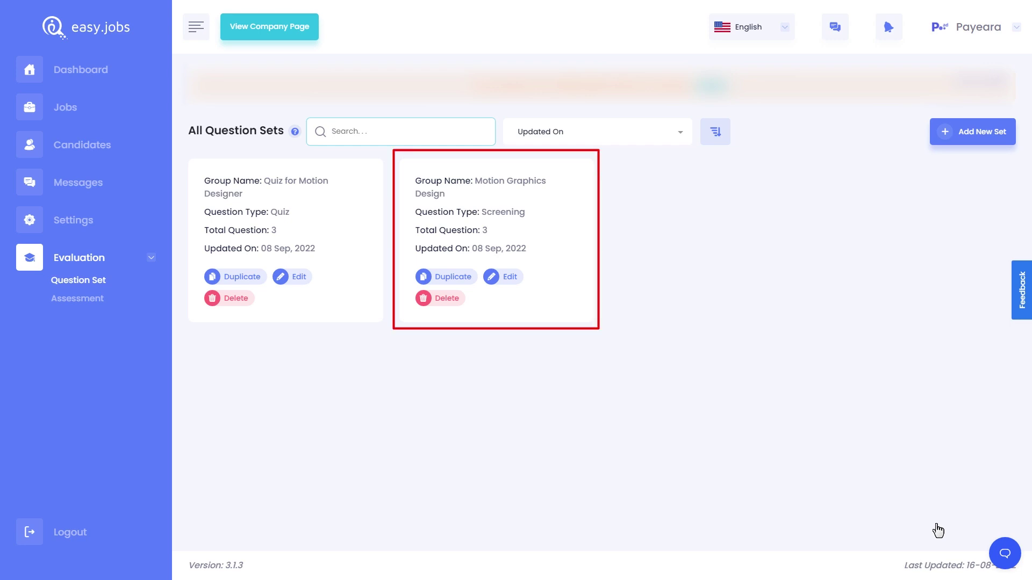
- Open the Senior Motion Designer draft job for editing from the draft jobs list
click(106, 111)
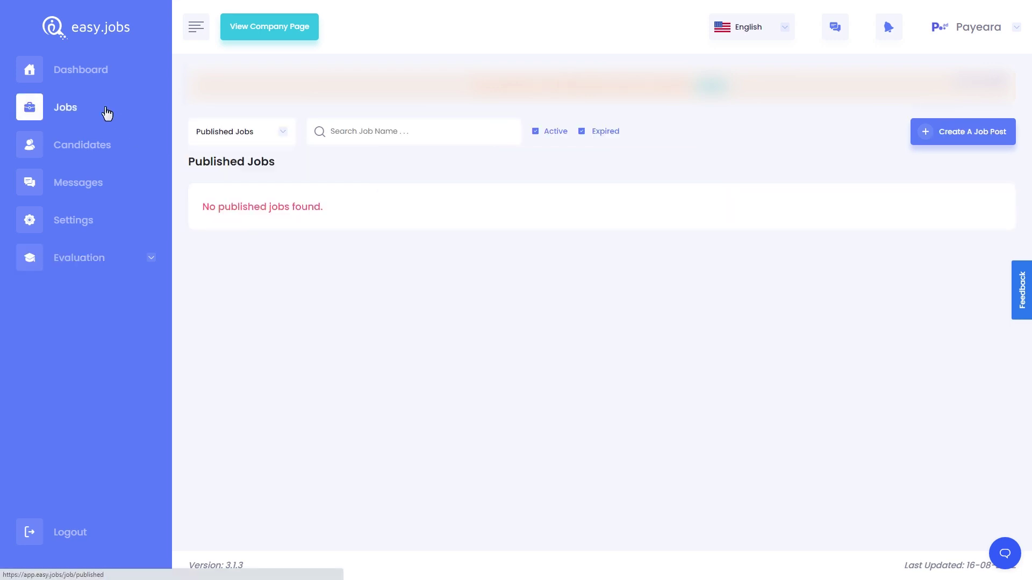
click(283, 132)
click(249, 189)
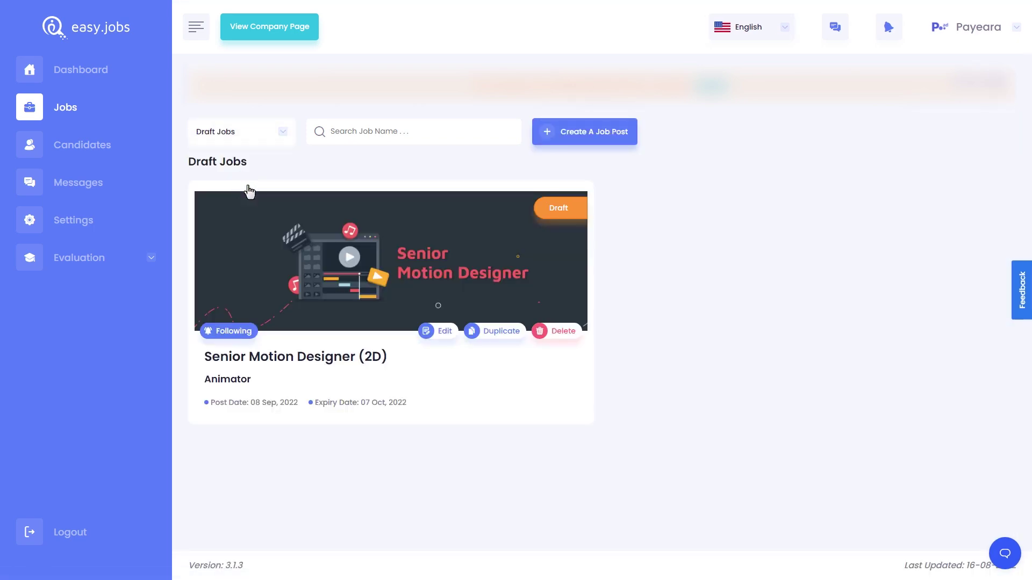
click(448, 333)
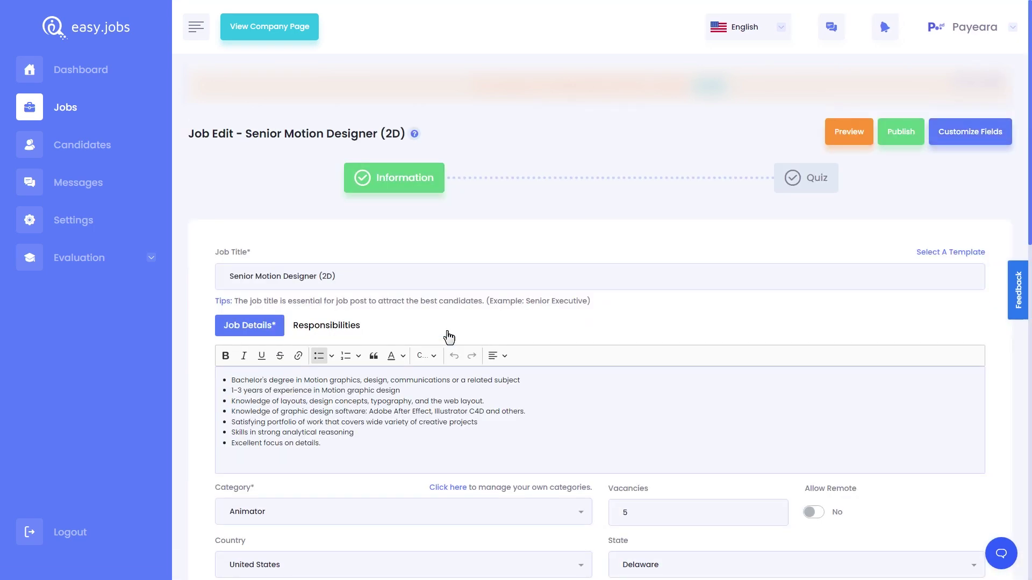
scroll(449, 338, down, 8)
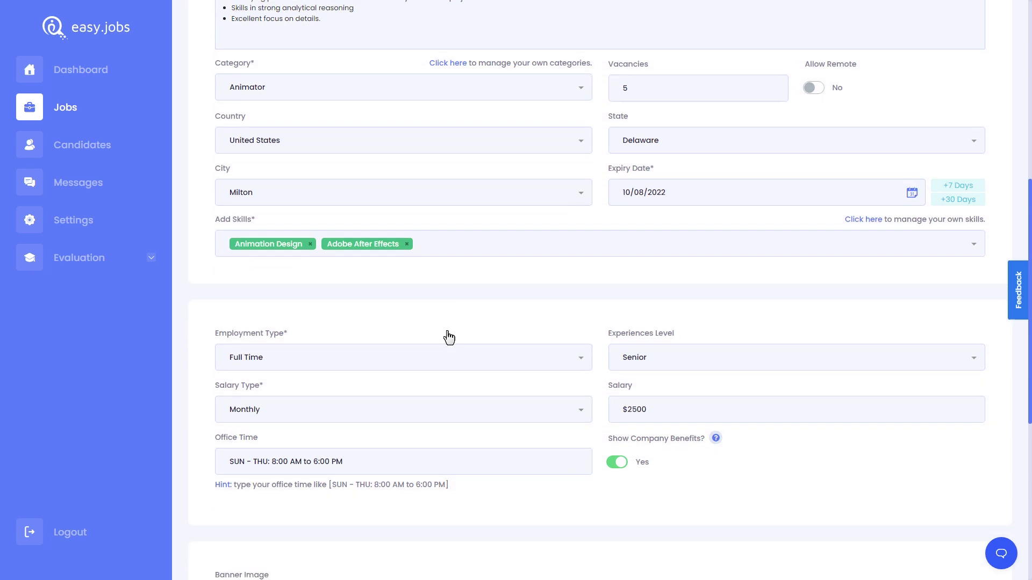
scroll(449, 337, down, 7)
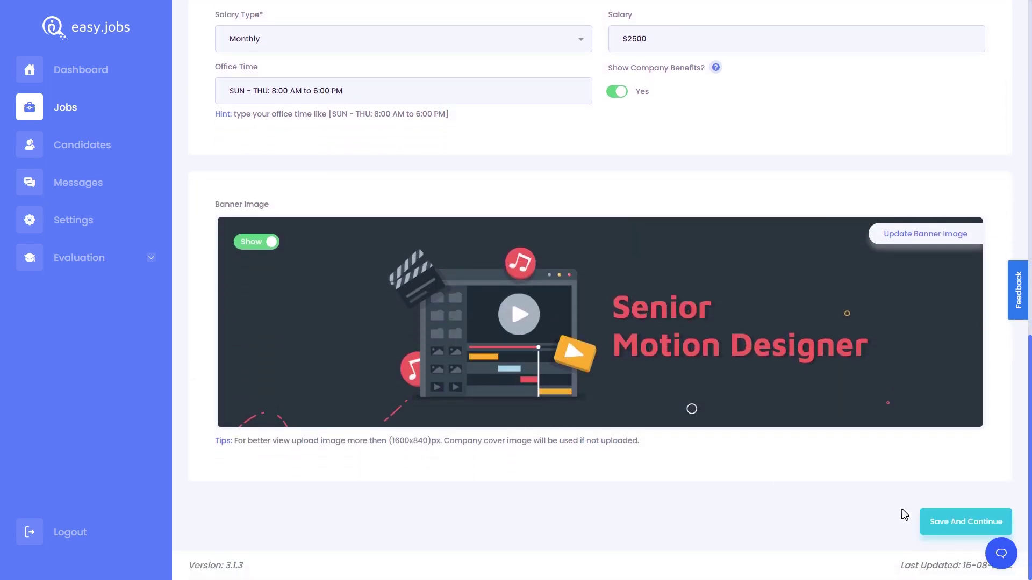
- Attach the Motion Graphics Design question set, delete the fourth question, and save
click(925, 530)
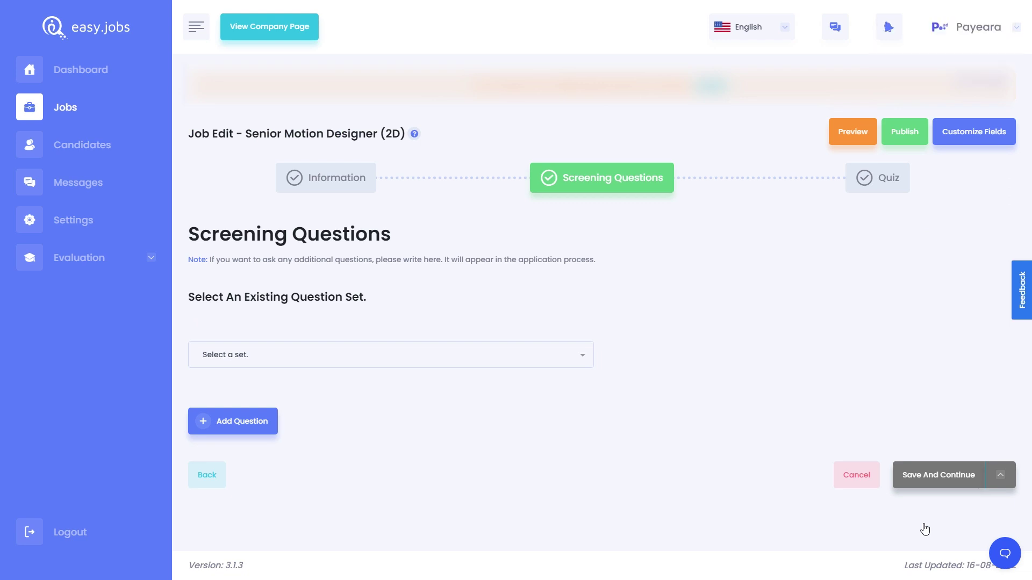
click(569, 359)
click(313, 380)
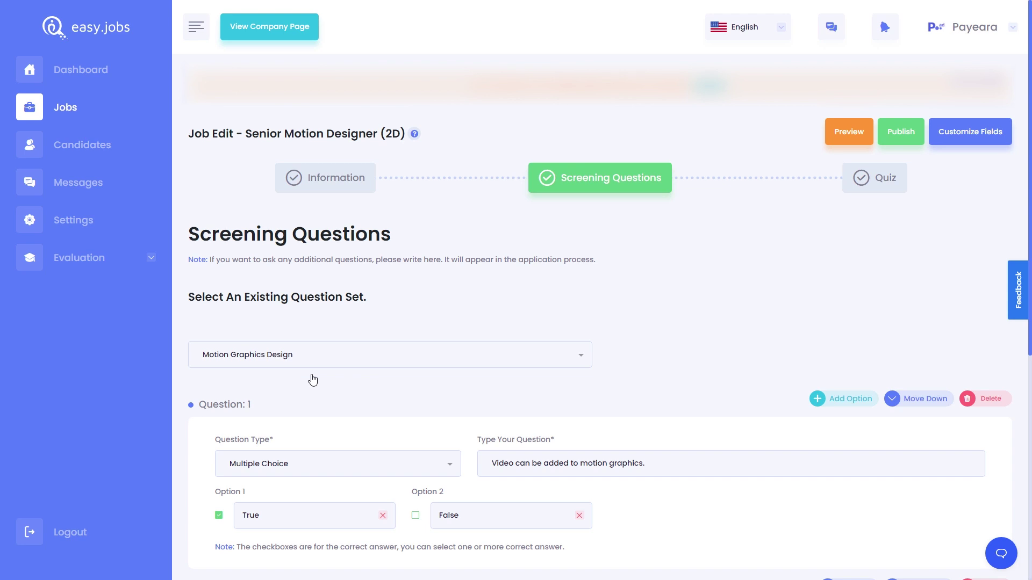
scroll(313, 380, down, 7)
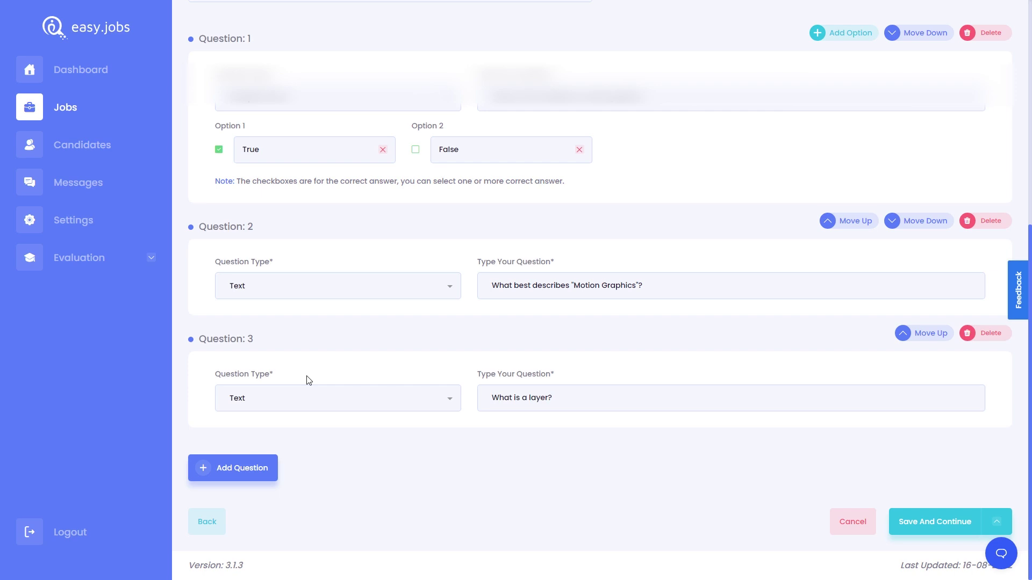
click(231, 466)
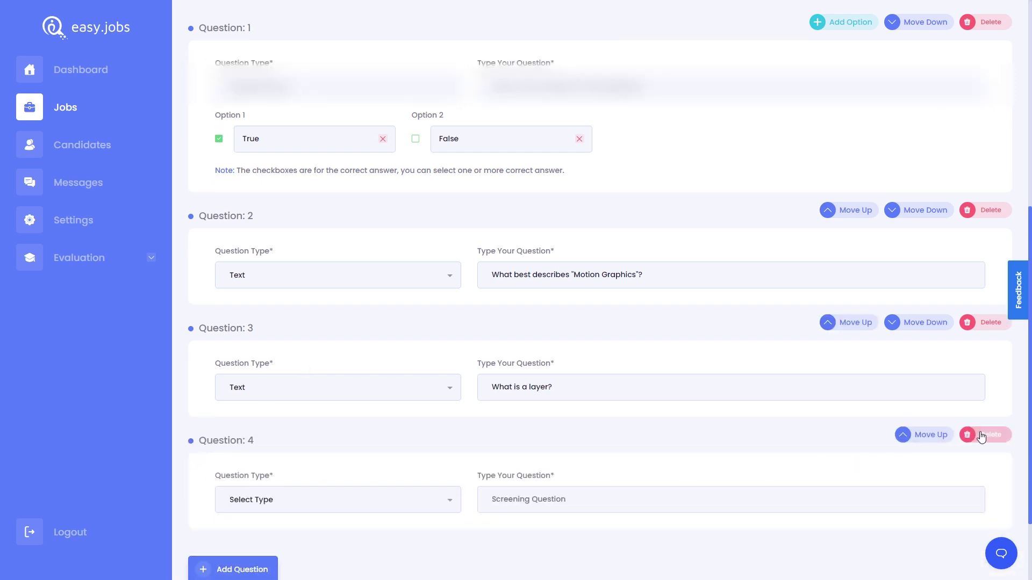
click(976, 434)
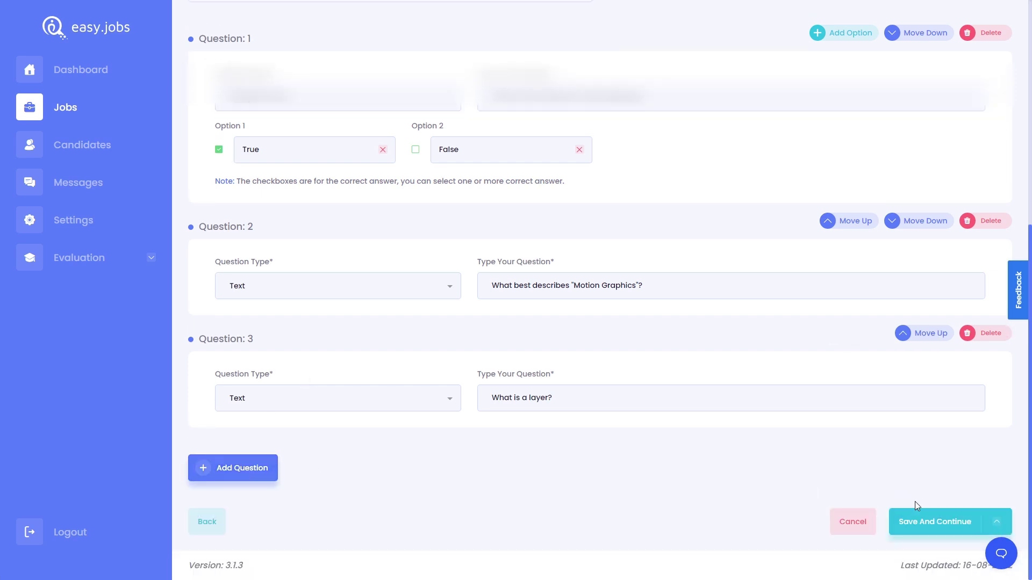
click(898, 521)
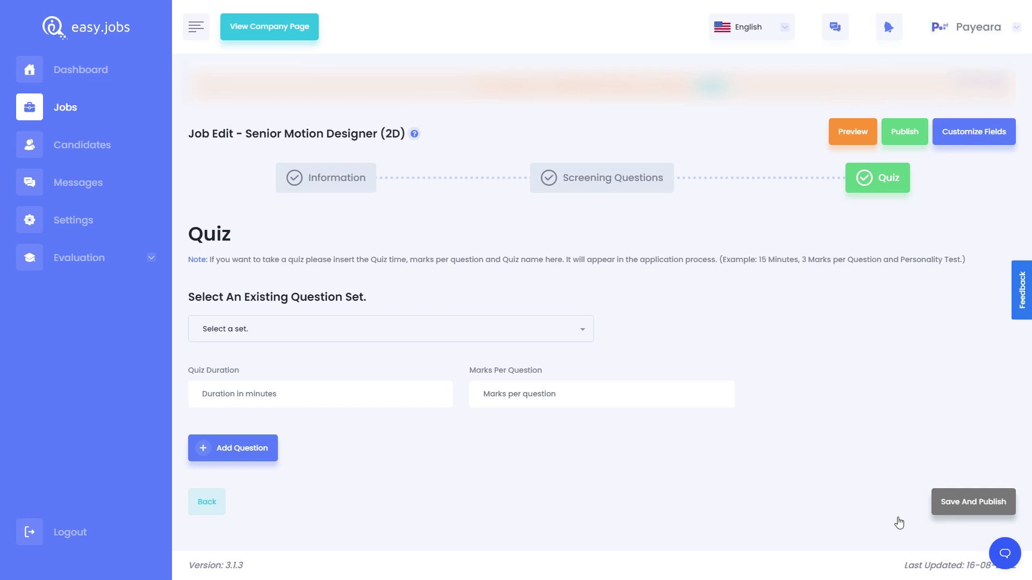
- Choose the 'Quiz for Motion Designer' set, with quiz duration 3 and 5 marks per question
click(327, 330)
click(312, 356)
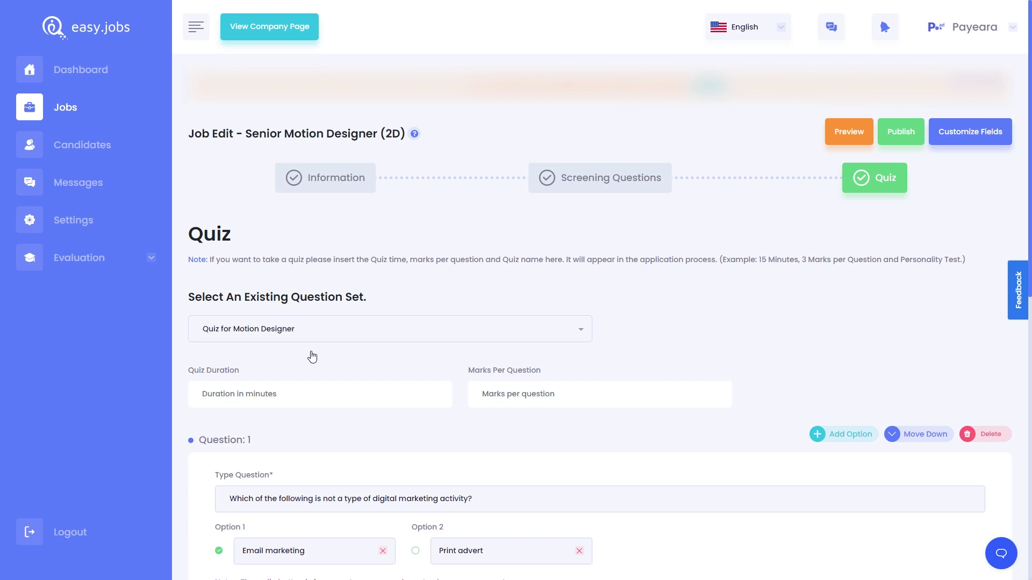
click(203, 391)
text(3)
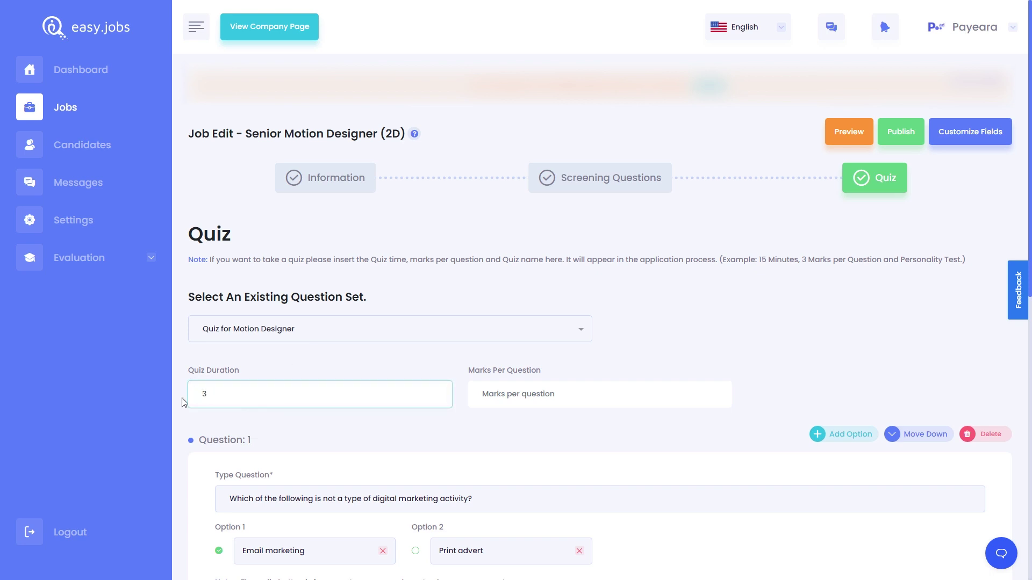
click(470, 394)
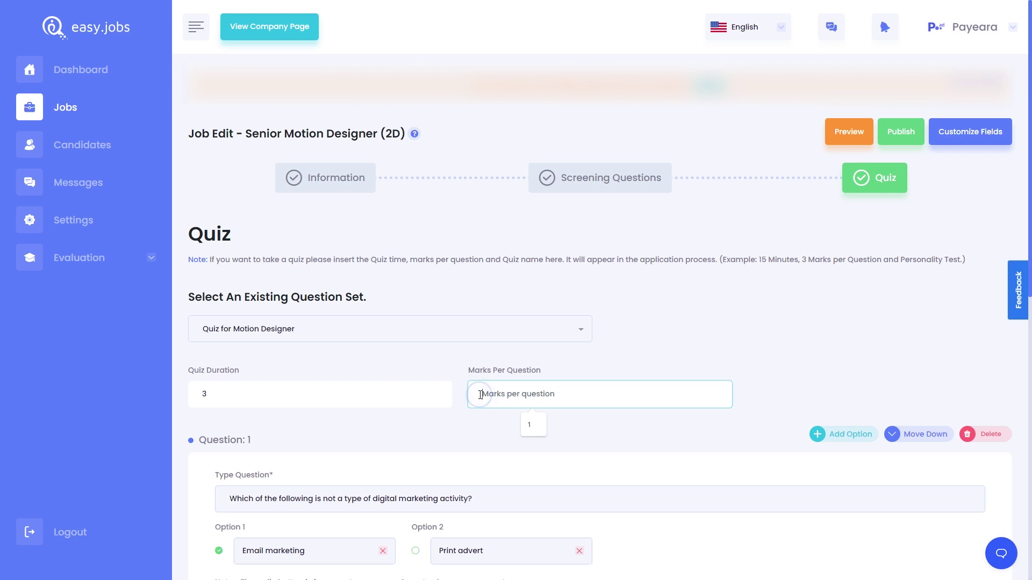
text(5)
scroll(463, 402, down, 8)
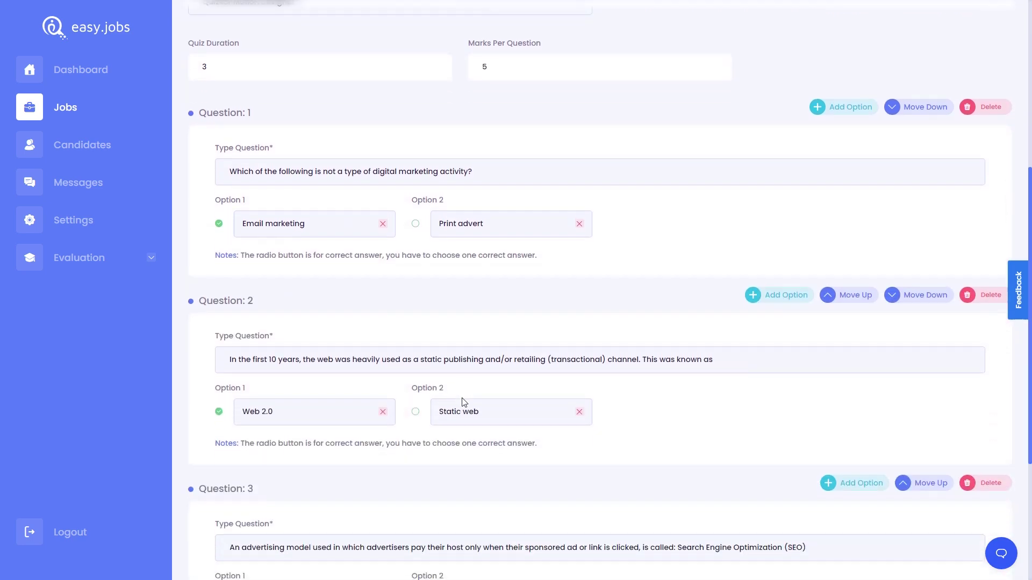
scroll(464, 402, down, 2)
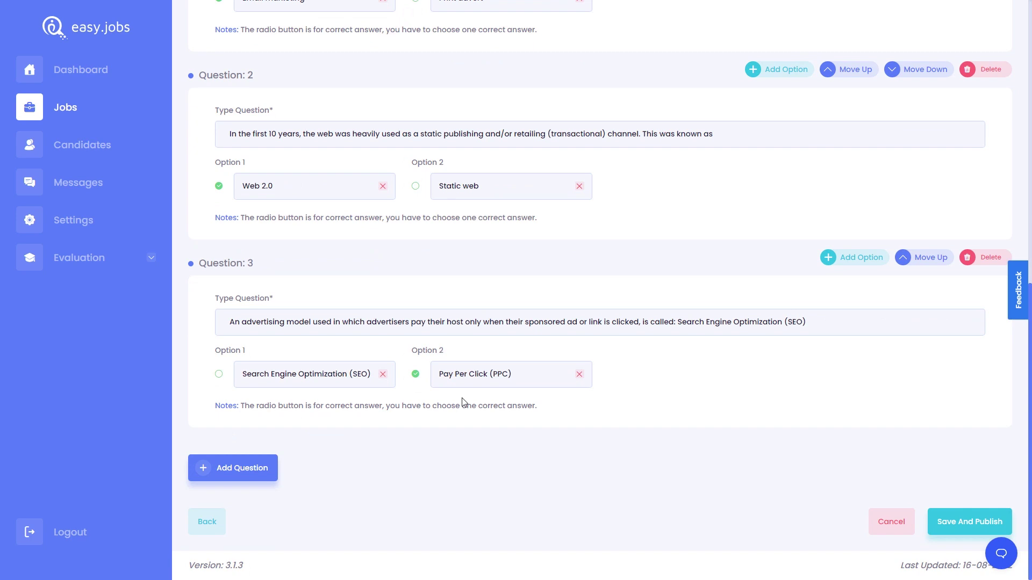
- Start publishing, keeping all Basic Information and Employment History applicant fields selected
click(936, 526)
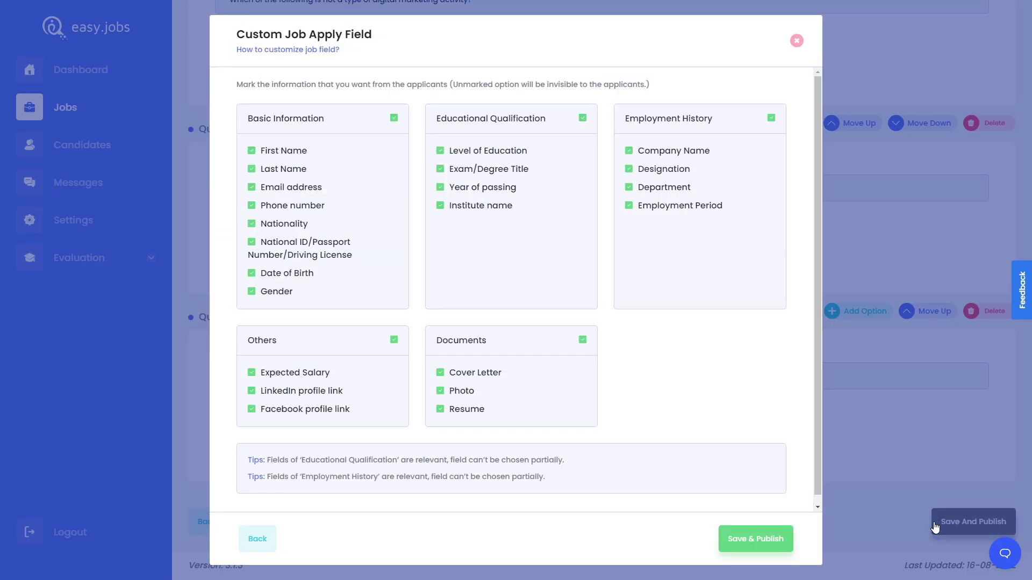
click(394, 119)
click(394, 119)
click(772, 119)
click(773, 119)
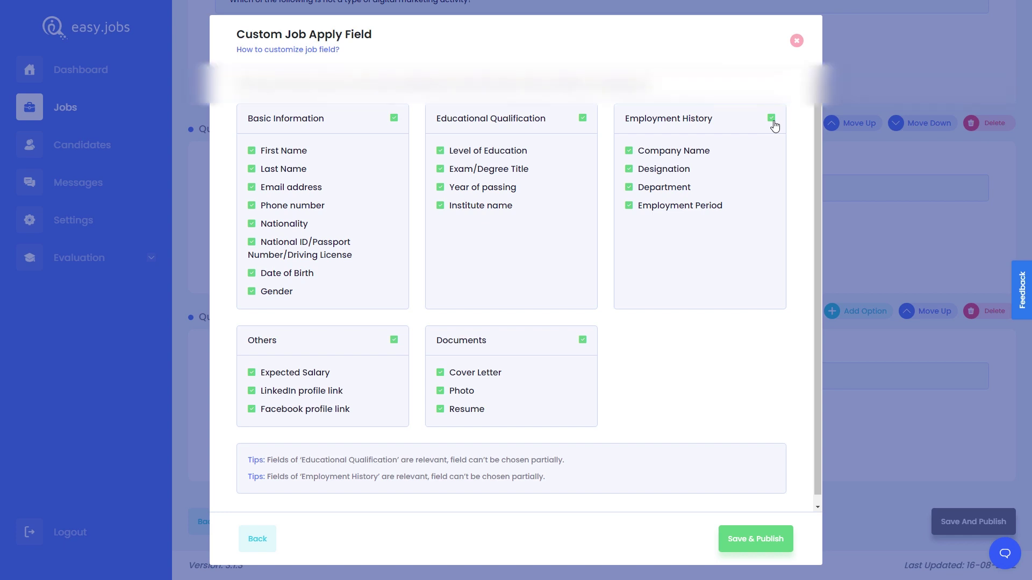
- Confirm publishing the job and copy its share link
click(785, 545)
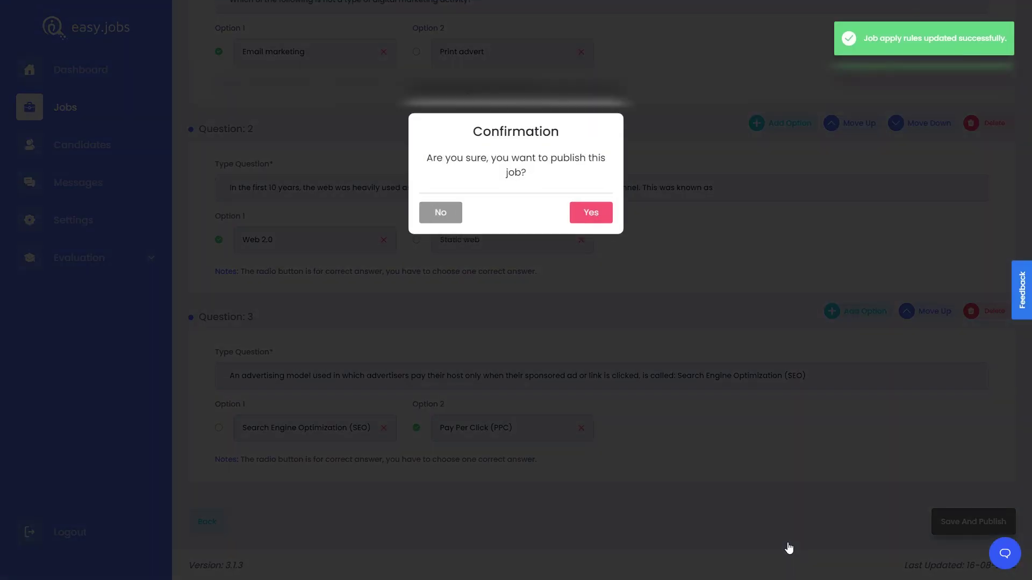
click(611, 214)
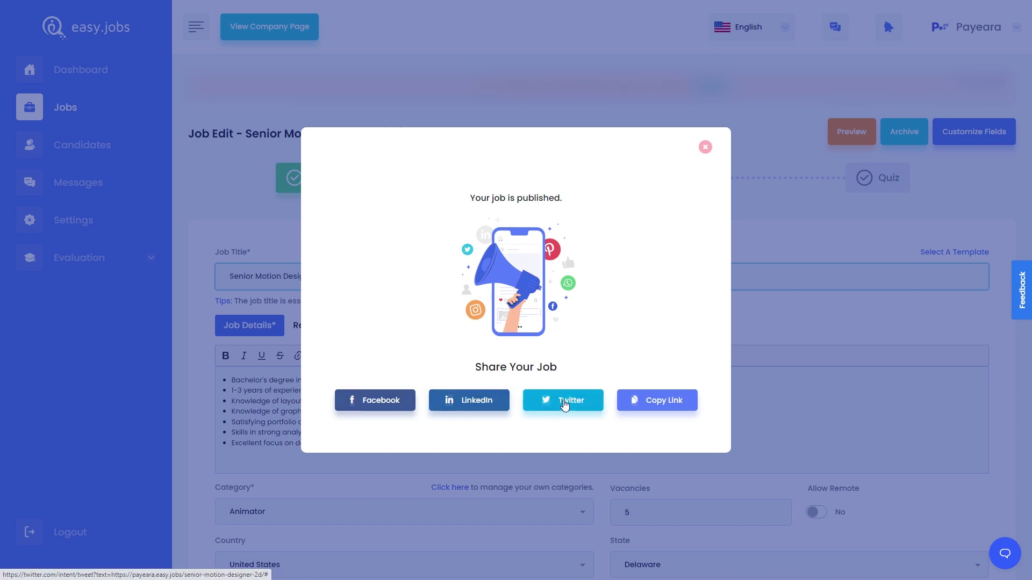
click(682, 403)
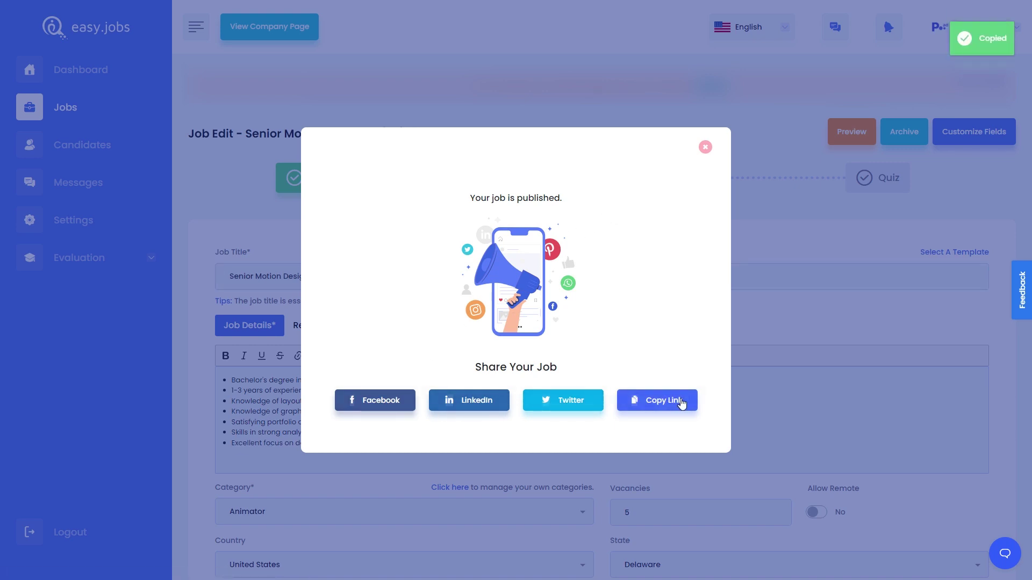
click(705, 147)
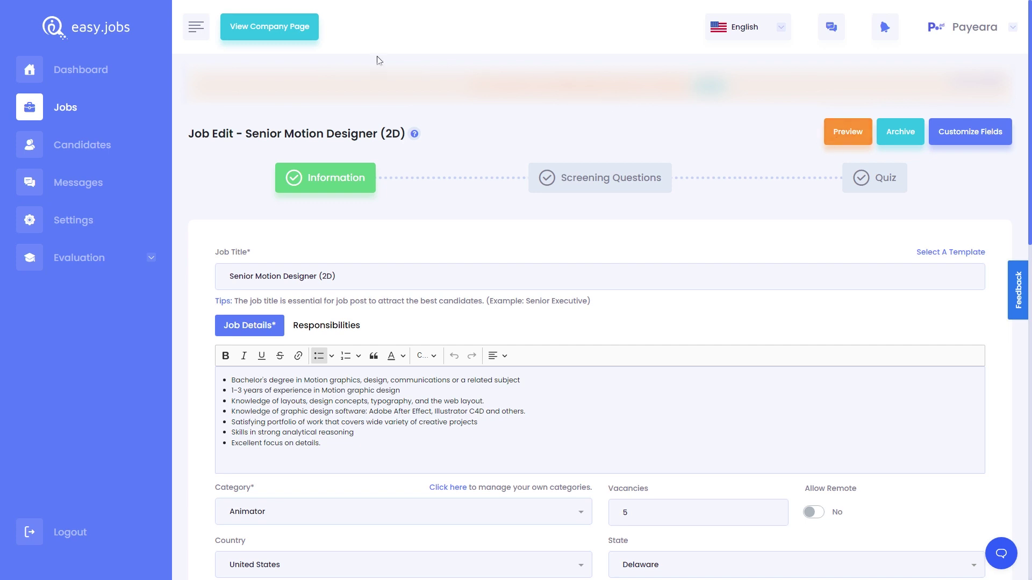
- Open the public Payeara company page and scroll down to Open Job Positions
click(317, 28)
scroll(314, 27, down, 8)
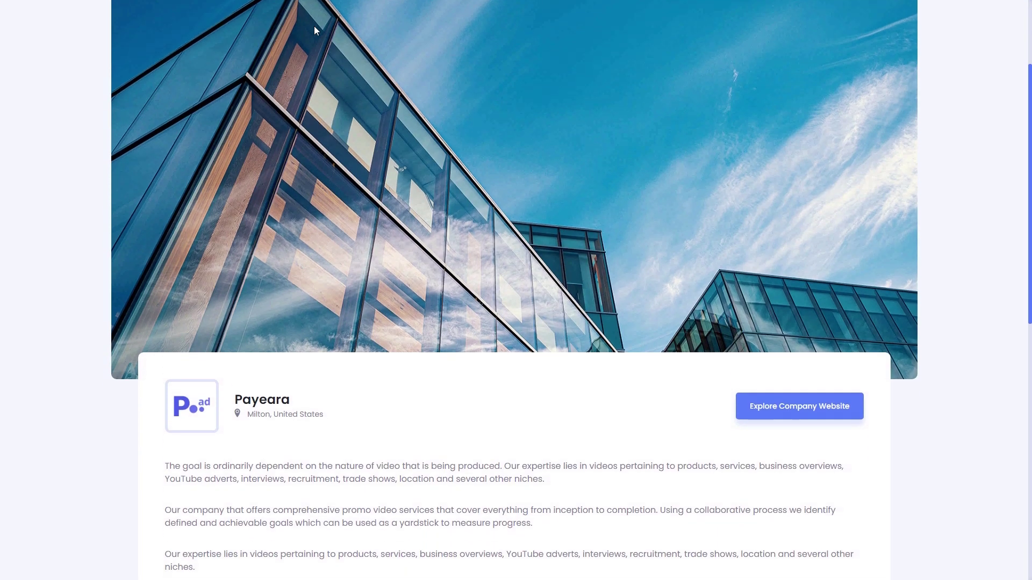
scroll(316, 31, down, 4)
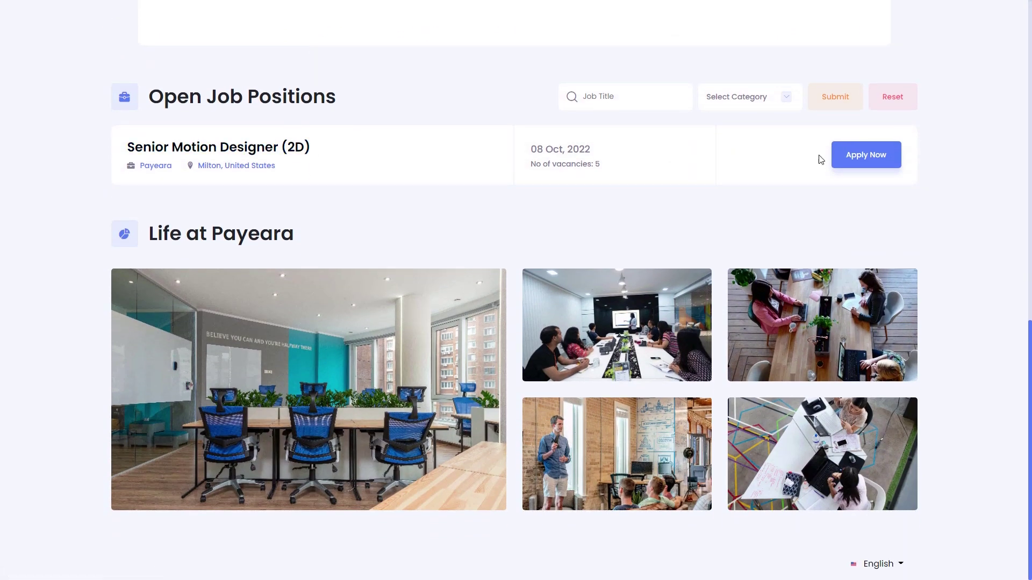
- Open the Senior Motion Designer (2D) job page and scroll through its listing
click(270, 150)
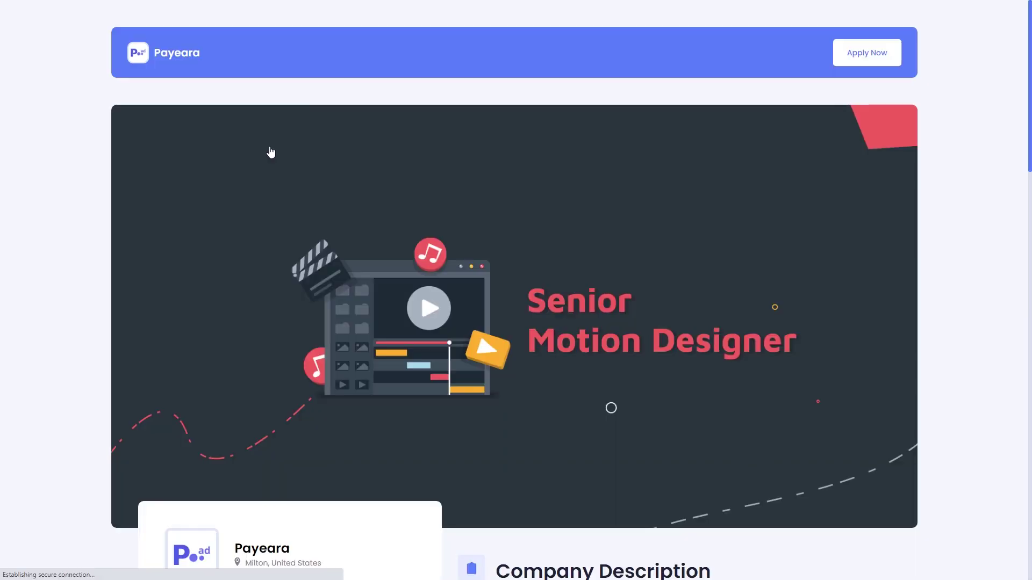
scroll(270, 153, down, 3)
scroll(271, 152, down, 10)
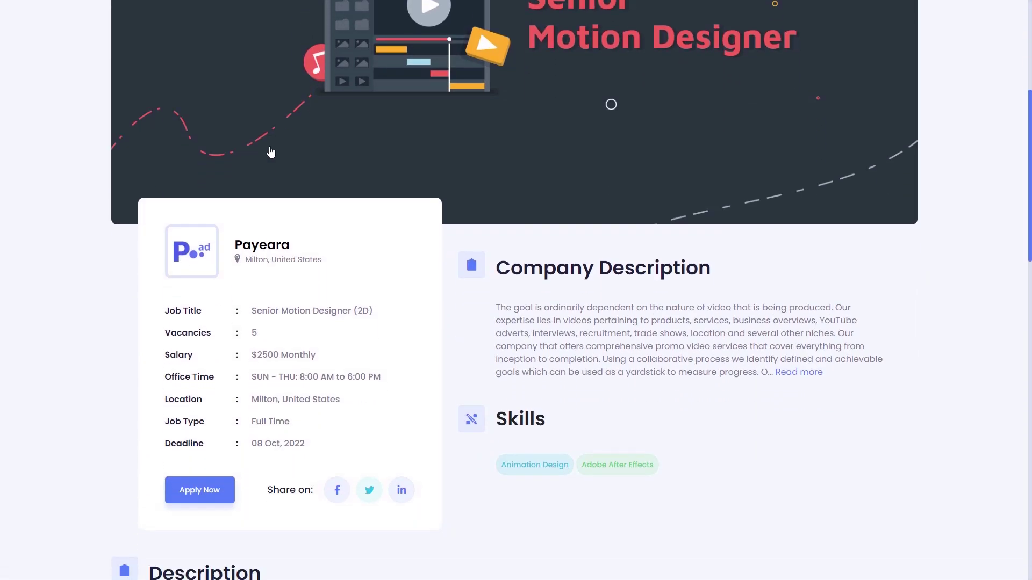
scroll(271, 152, down, 10)
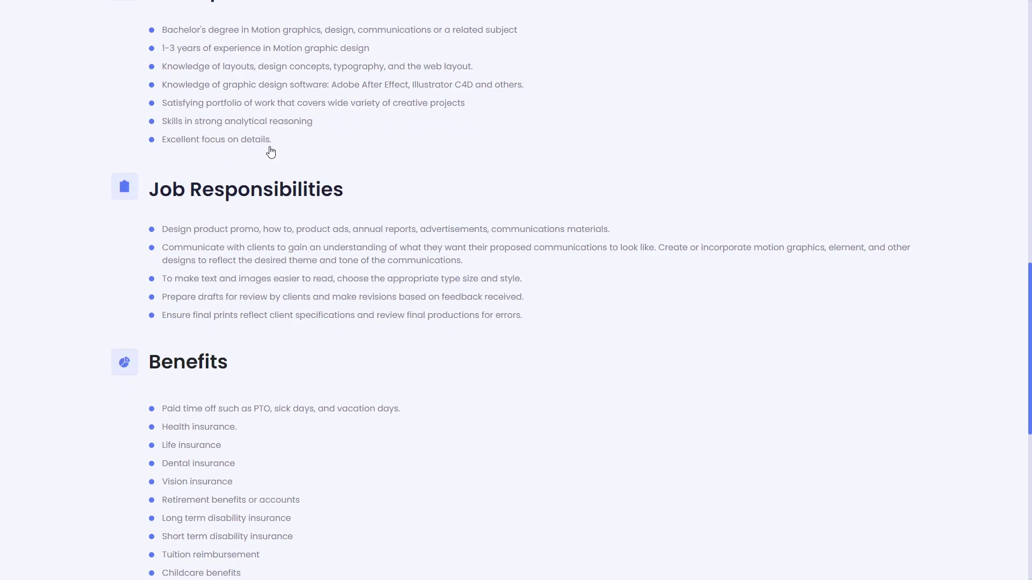
scroll(271, 153, down, 1)
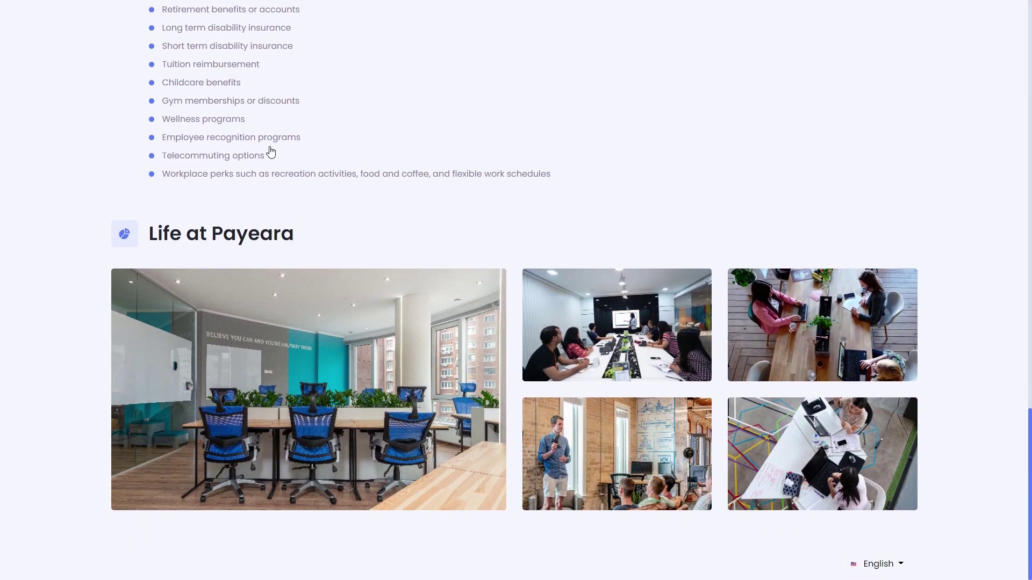
scroll(276, 149, up, 11)
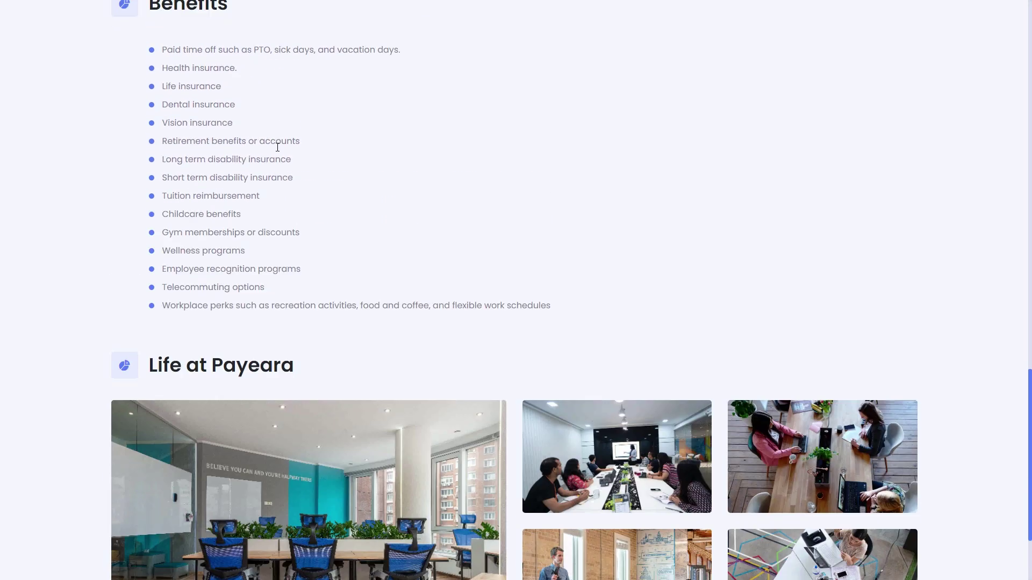
scroll(278, 151, up, 8)
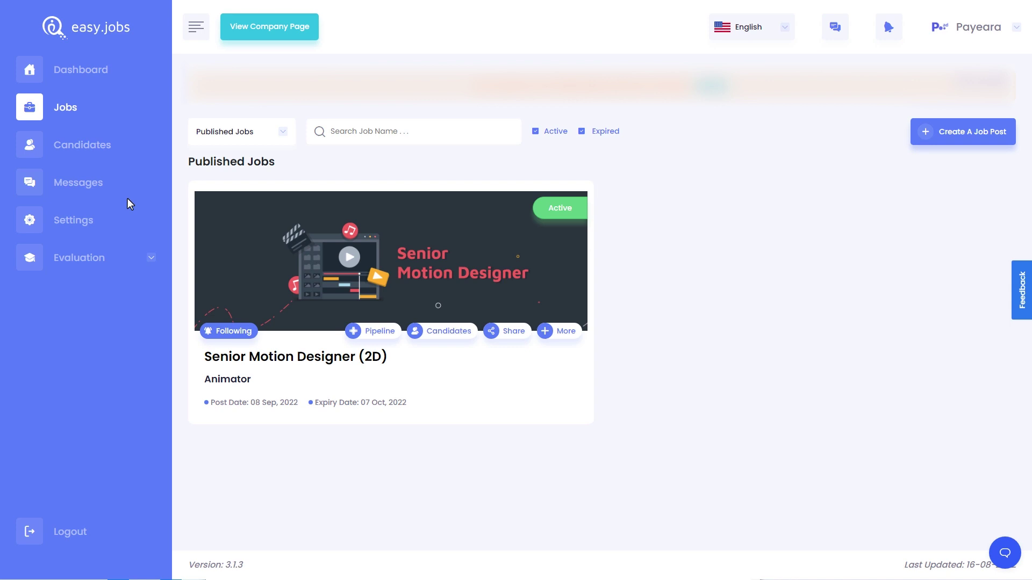
- Start a new pipeline named 'Recruitment for Motion Designer' in Pipeline Setup
click(104, 225)
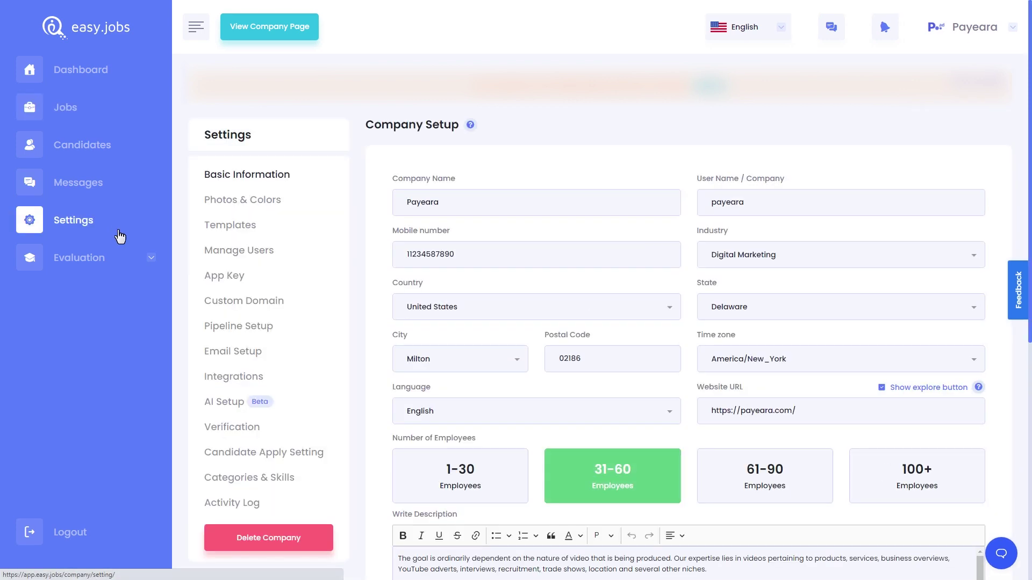
click(280, 326)
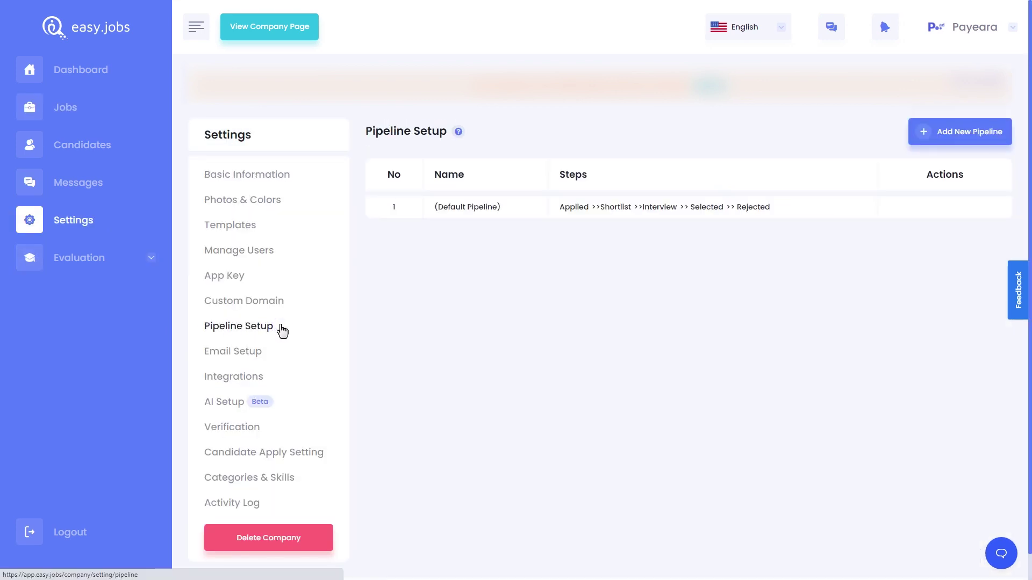
click(927, 138)
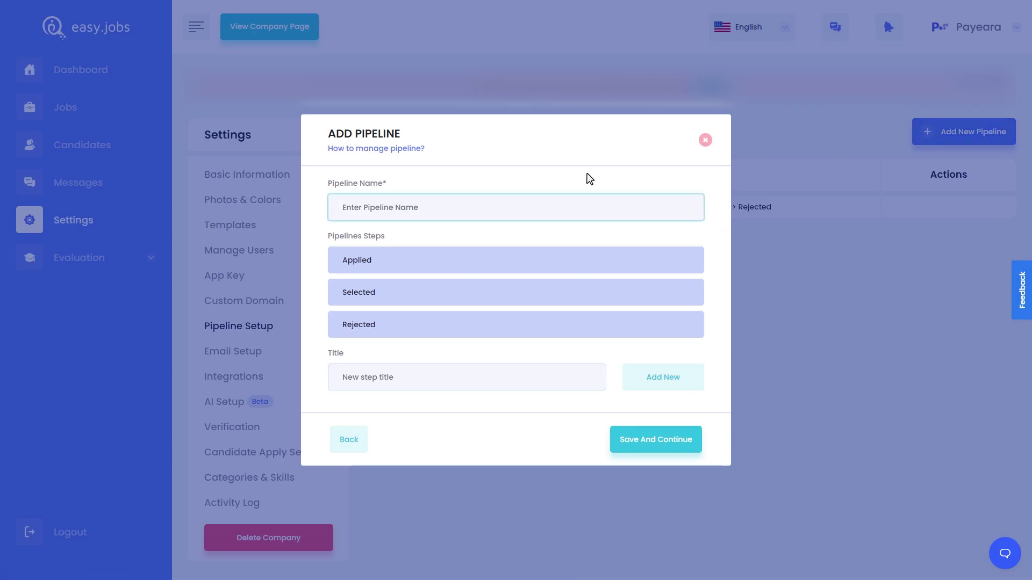
click(343, 208)
text(Recruitment for Motion Designer)
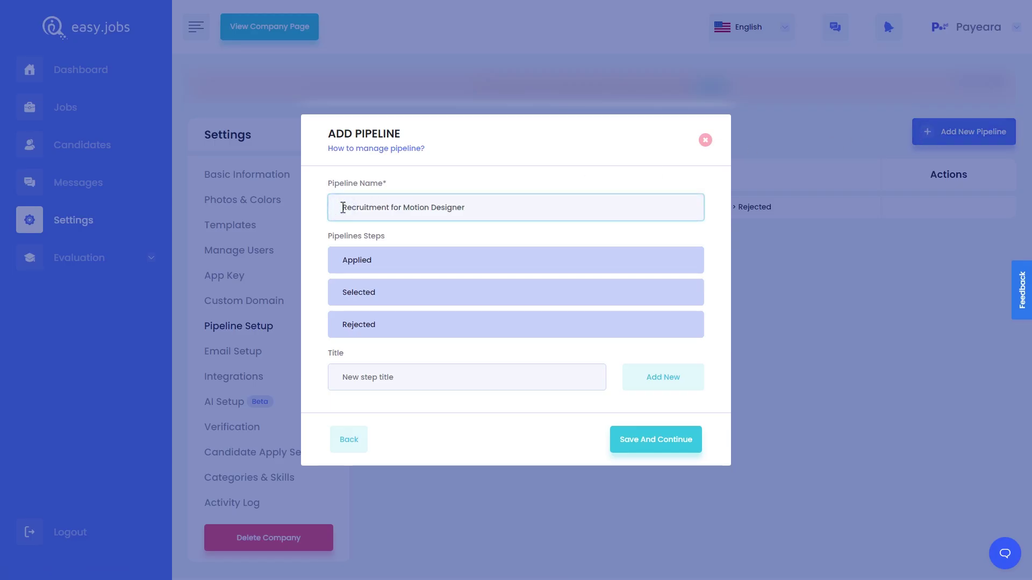
- Add First Queue, Skill Test, Shortlist and Interview steps, then save the pipeline
click(346, 375)
text(First Queue)
click(628, 384)
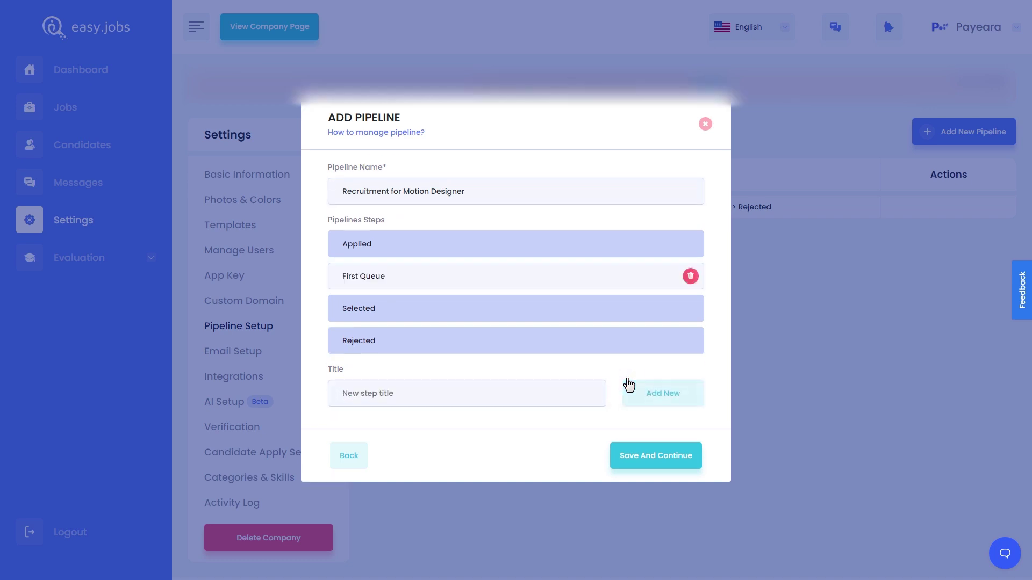
text(Skill Test)
click(629, 385)
text(Shortlist)
key(Return)
text(Interview)
key(Return)
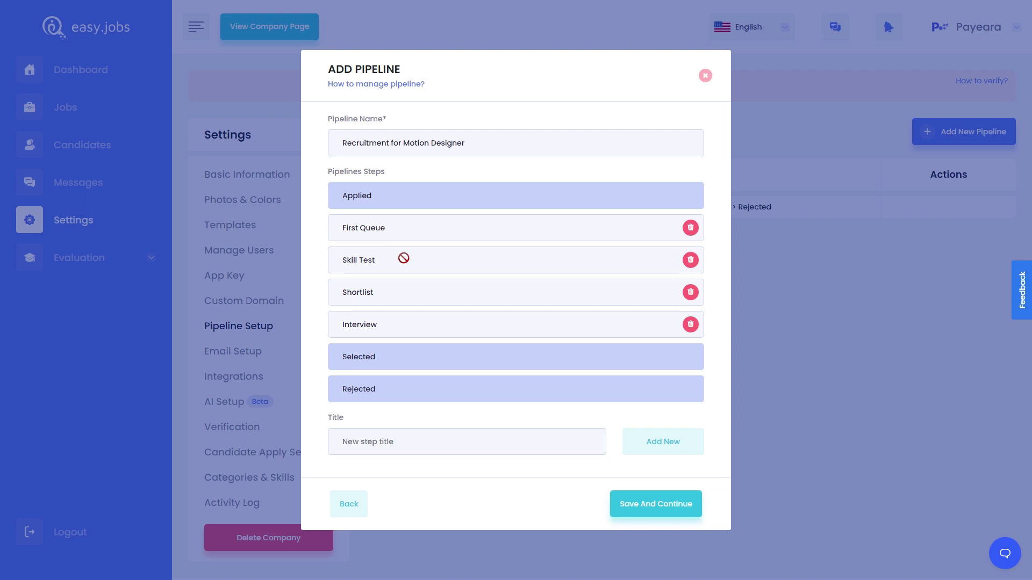
click(615, 505)
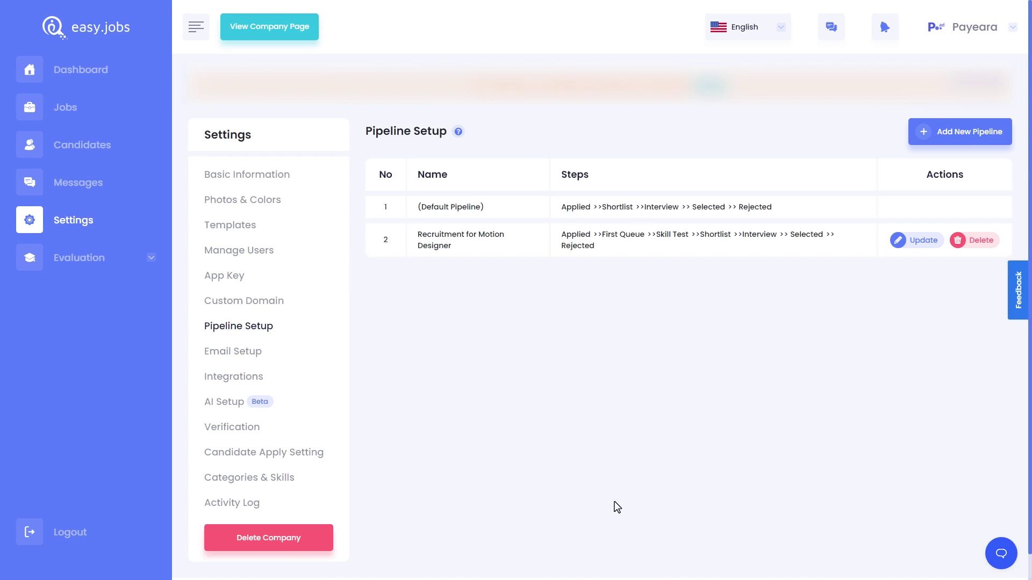
- Replace the Senior Motion Designer (2D) job's pipeline with the Recruitment for Motion Designer template and save
click(102, 117)
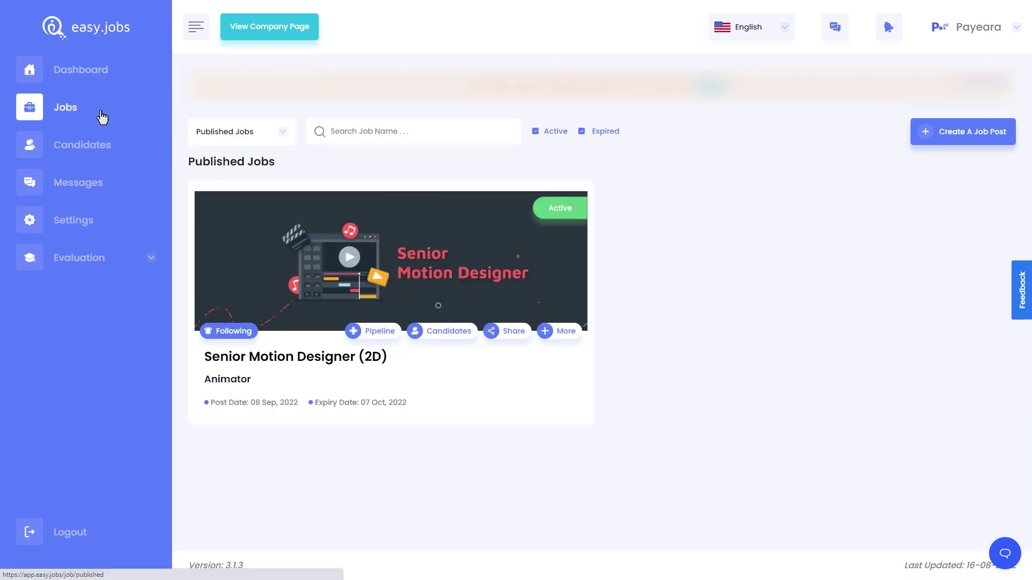
click(380, 332)
click(1001, 148)
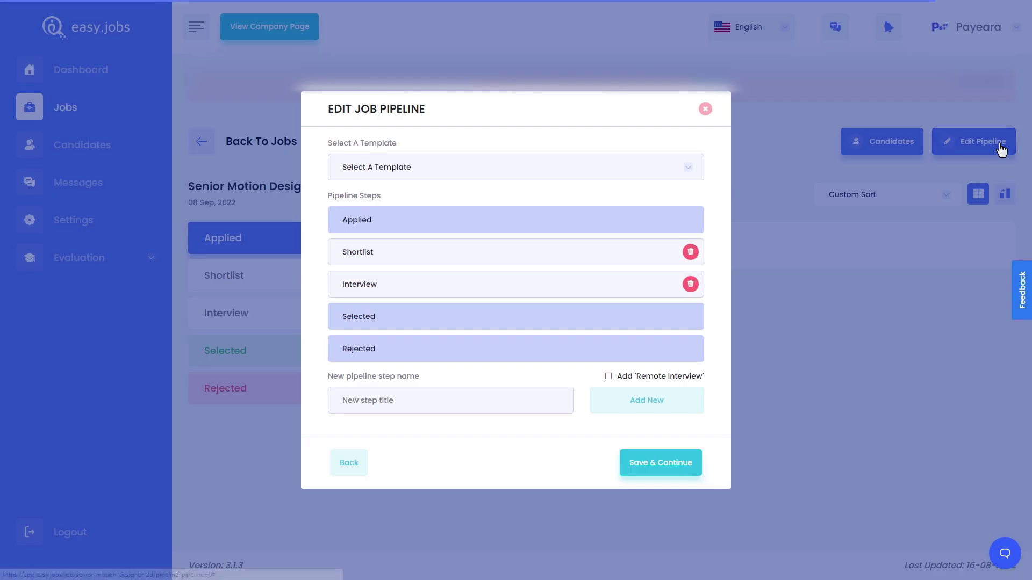
click(688, 167)
click(516, 209)
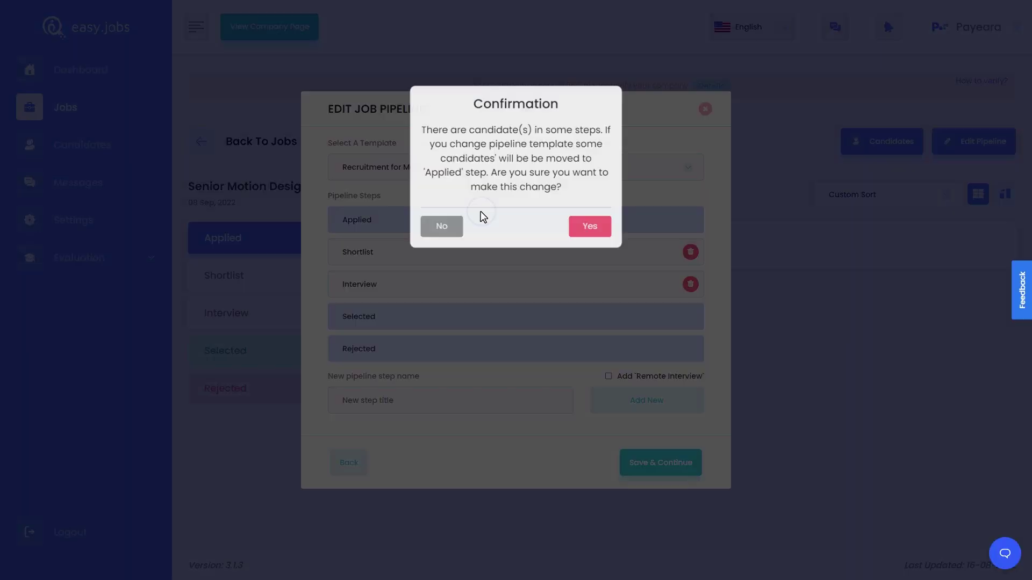
click(594, 227)
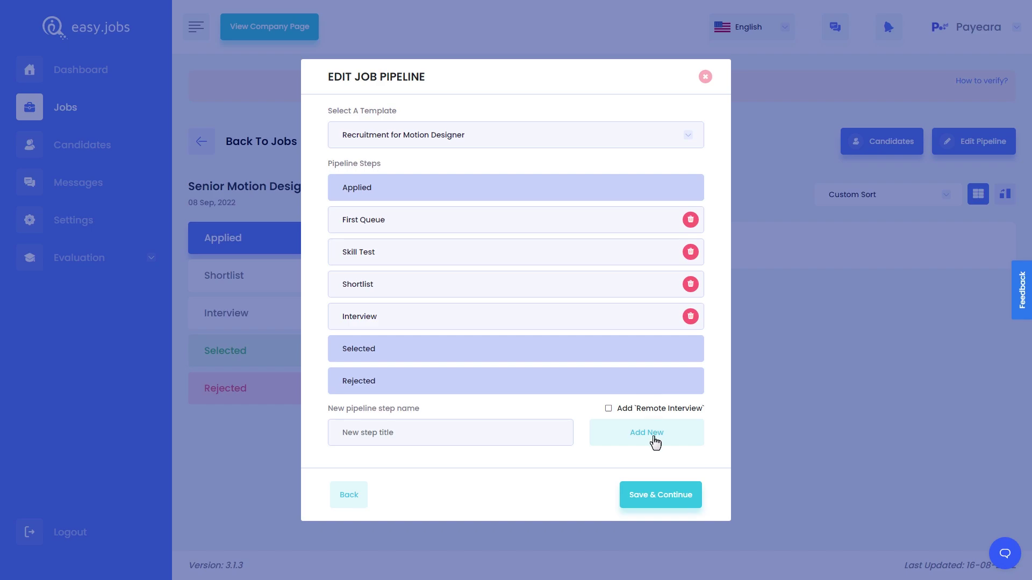
click(695, 499)
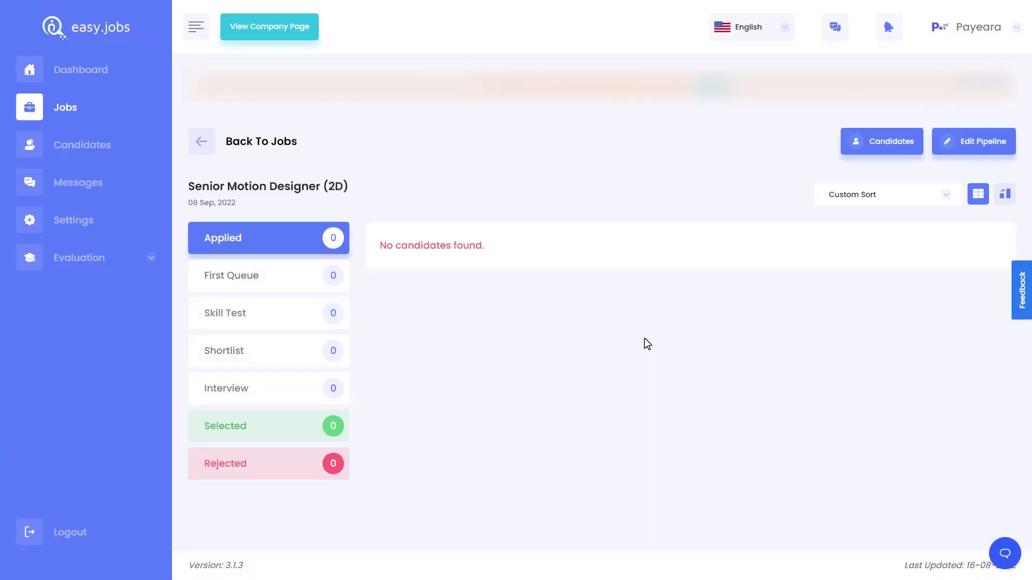
click(113, 225)
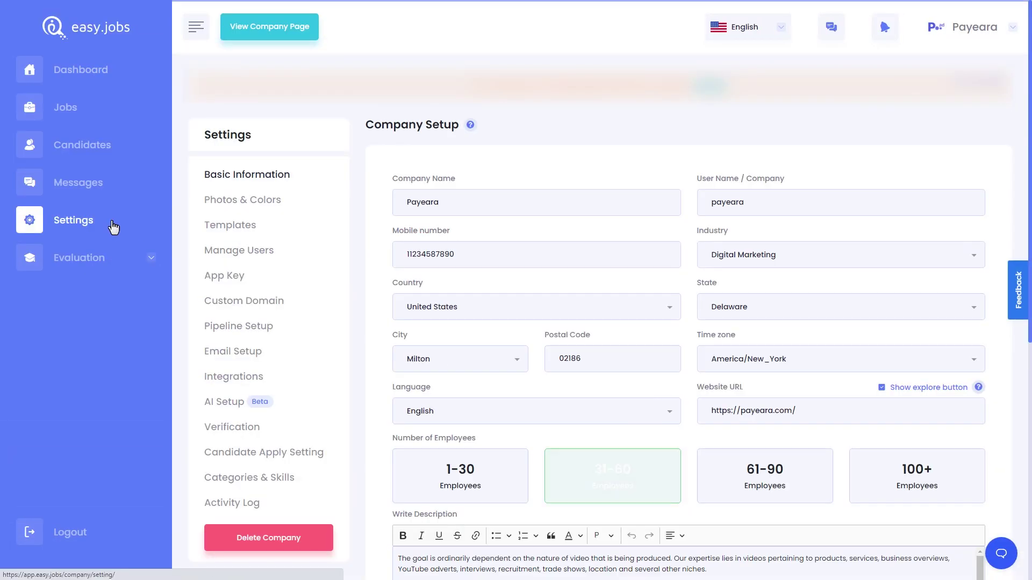
- Start adding a new team member by entering their e-mail address
click(282, 254)
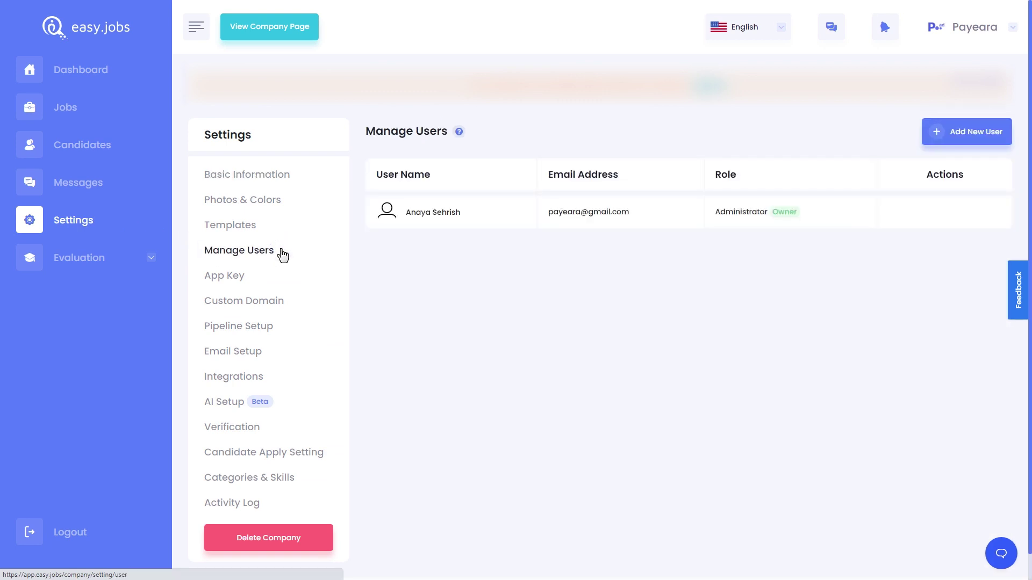
click(936, 135)
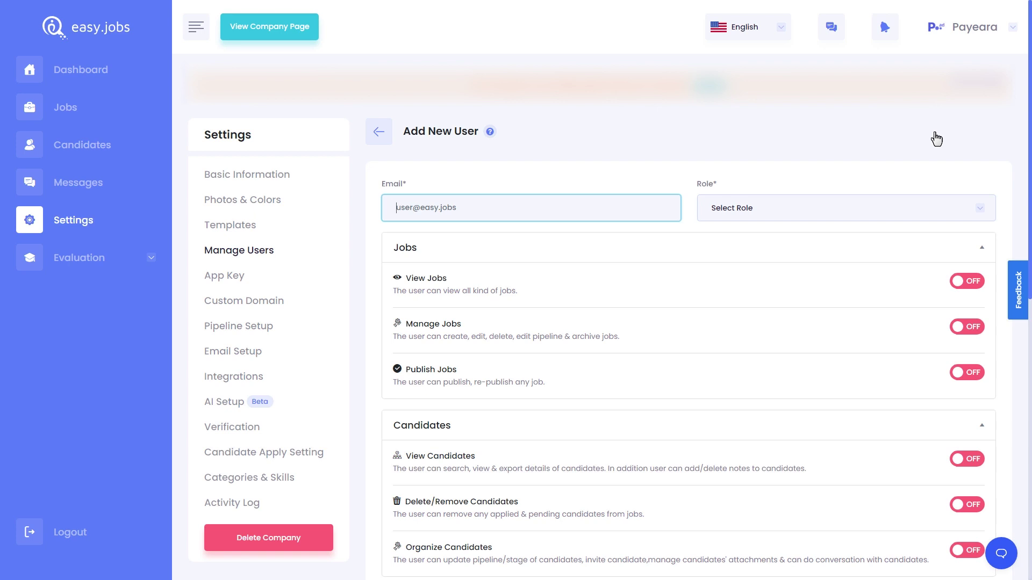
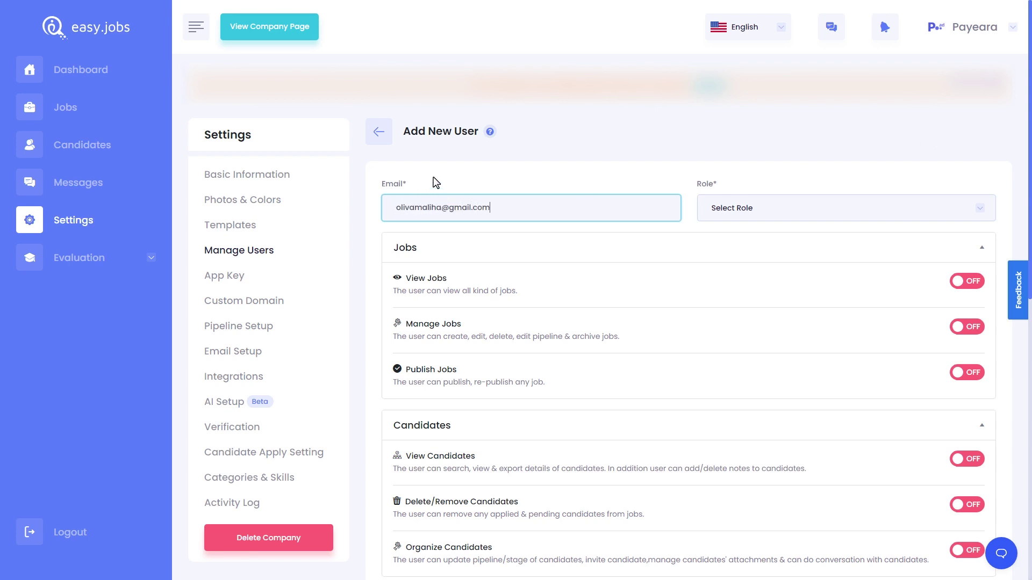
- Set the new user's role to HR Manager
click(938, 213)
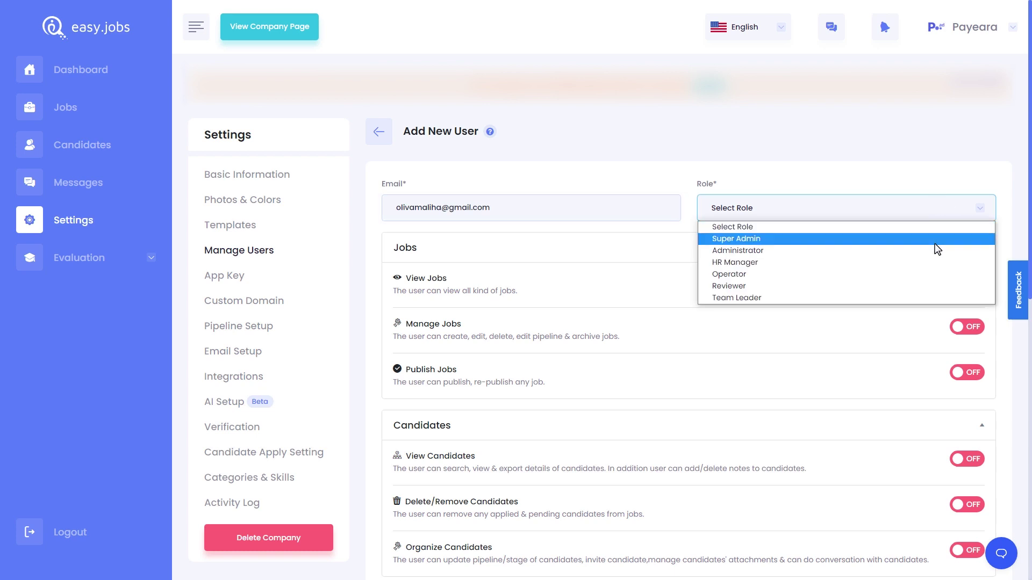
click(814, 240)
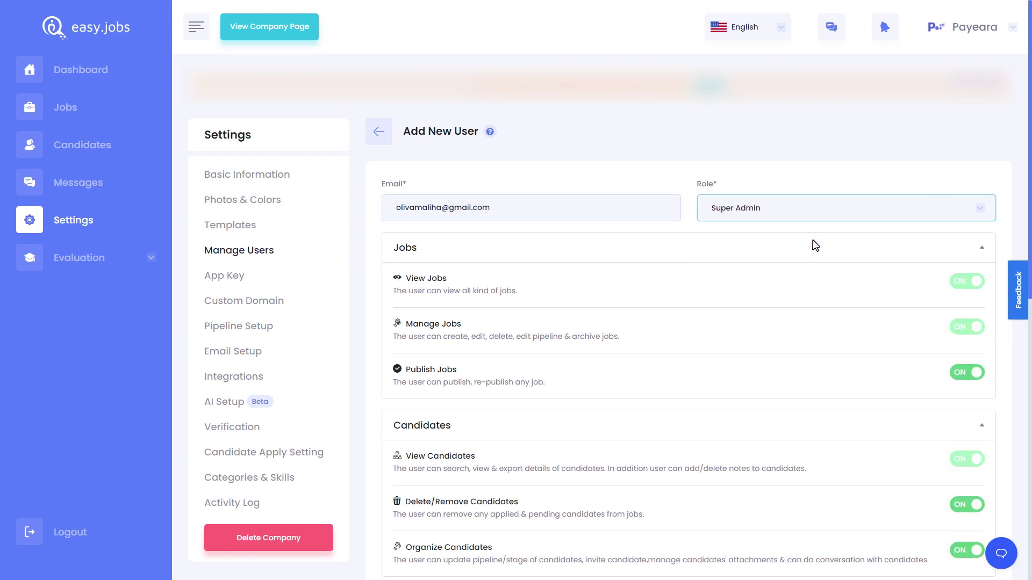
scroll(816, 245, down, 8)
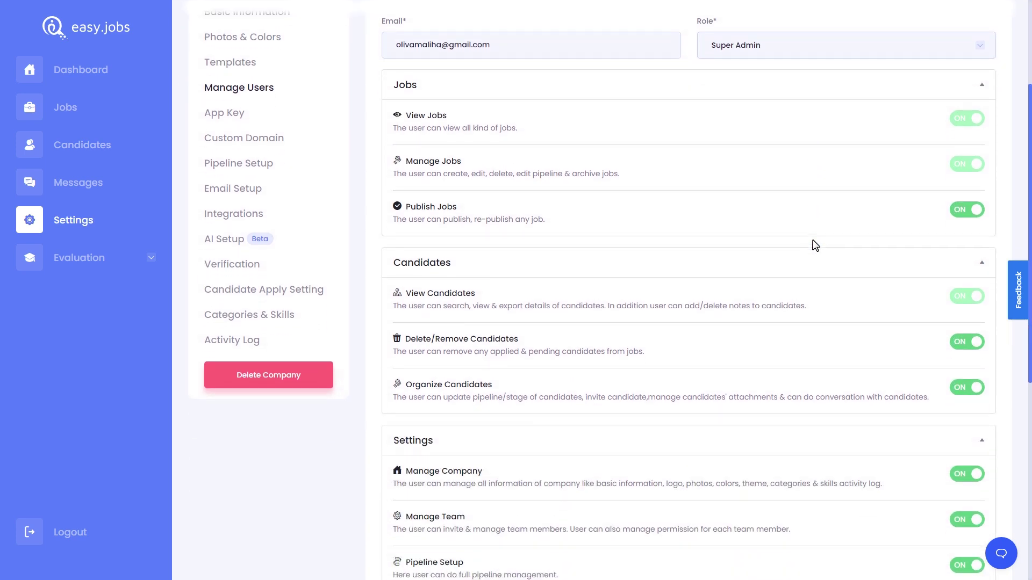
scroll(816, 246, down, 2)
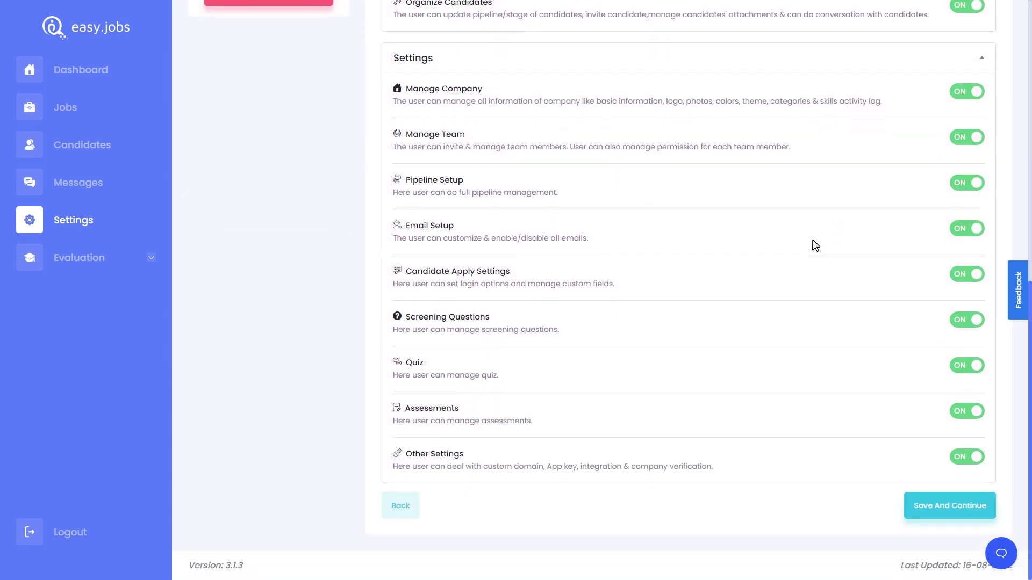
scroll(815, 246, up, 10)
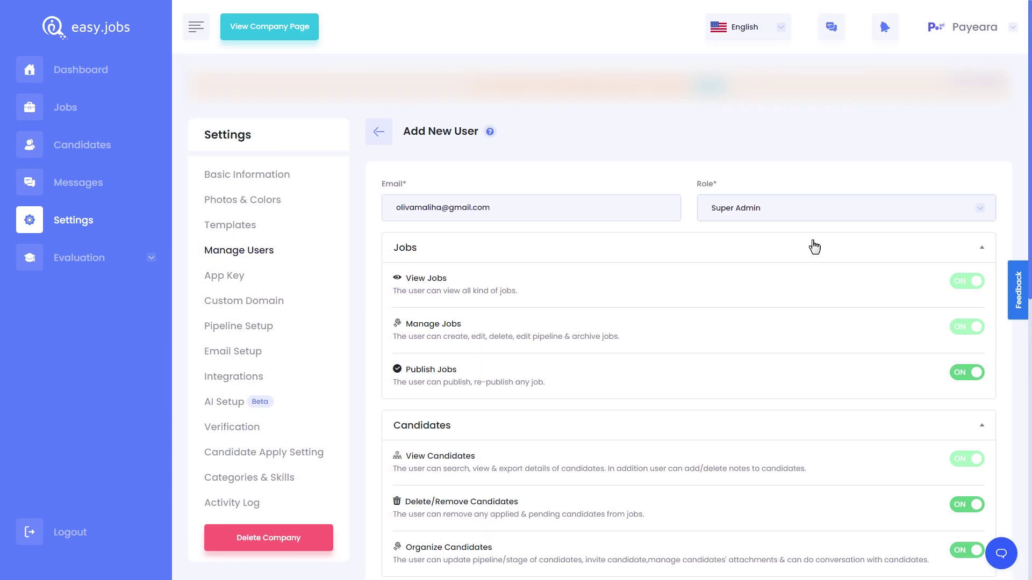
click(804, 212)
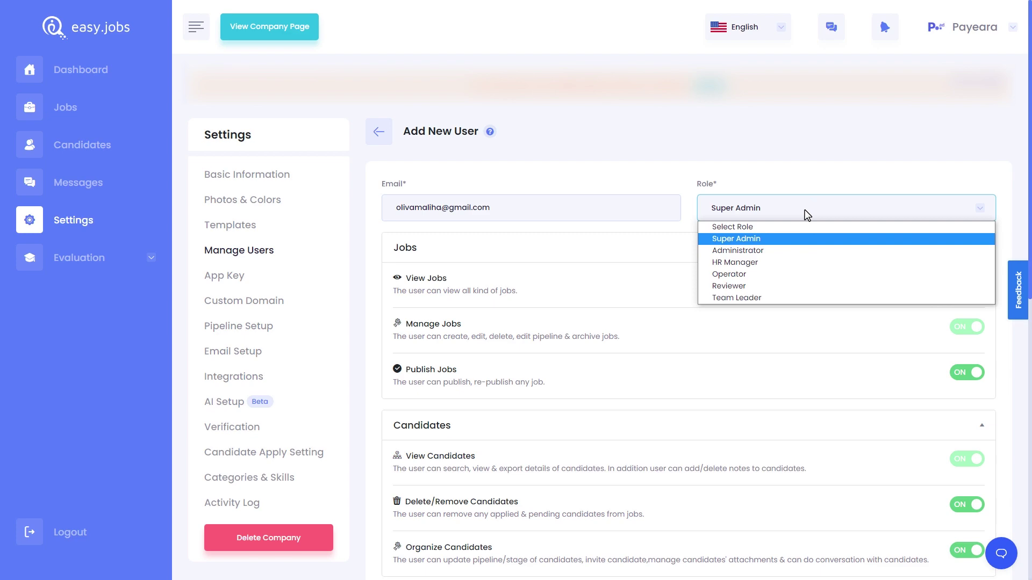
click(774, 263)
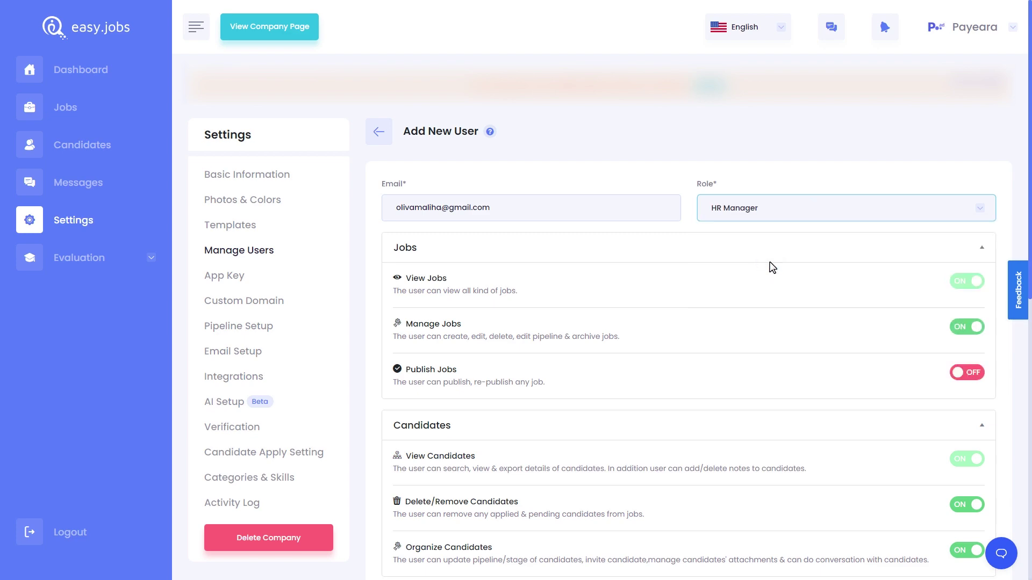
- Grant Publish Jobs, Pipeline Setup and Quiz permissions and send the invitation
click(959, 373)
scroll(1027, 301, down, 3)
scroll(1029, 301, down, 6)
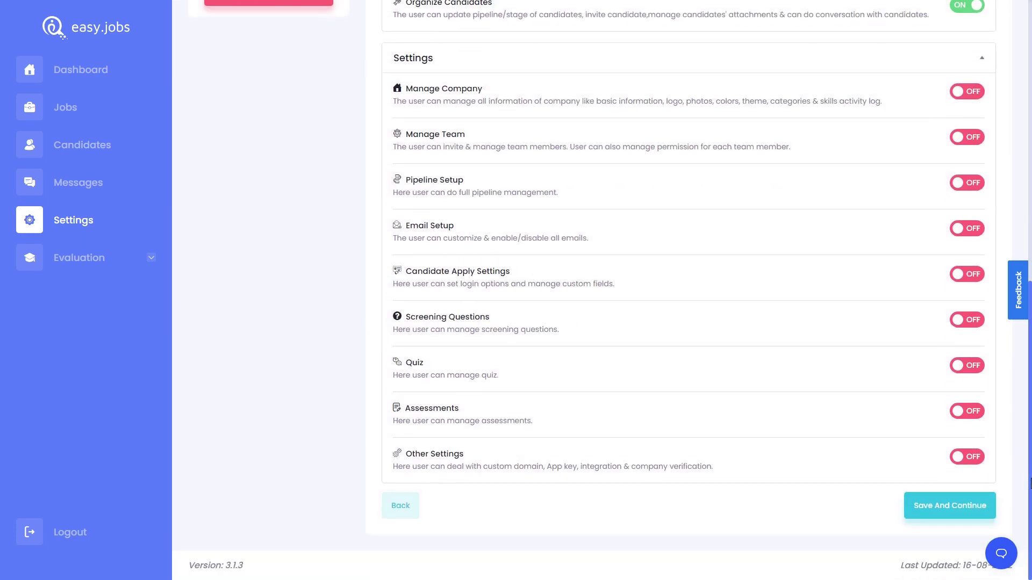
click(965, 184)
click(960, 366)
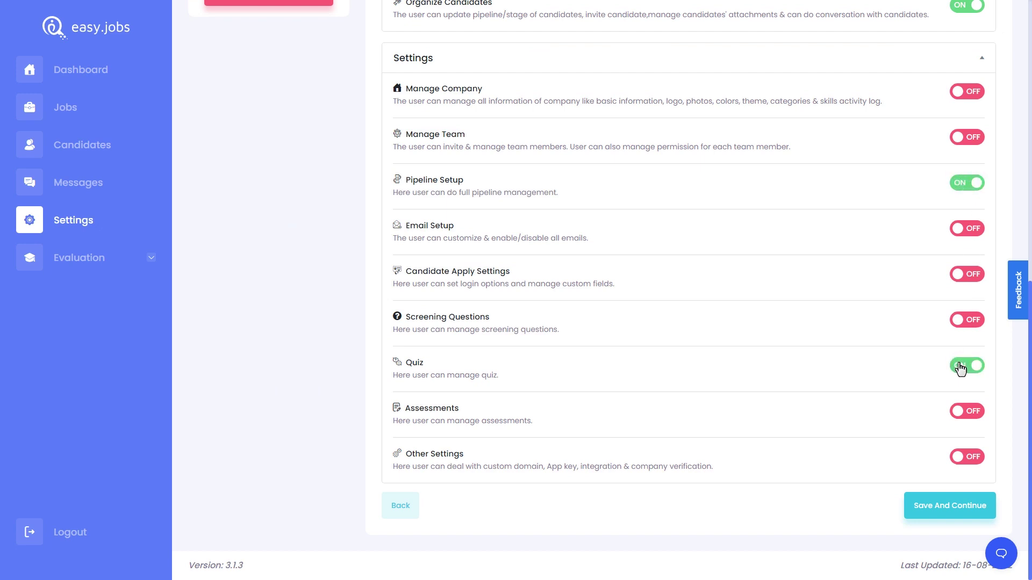
click(927, 509)
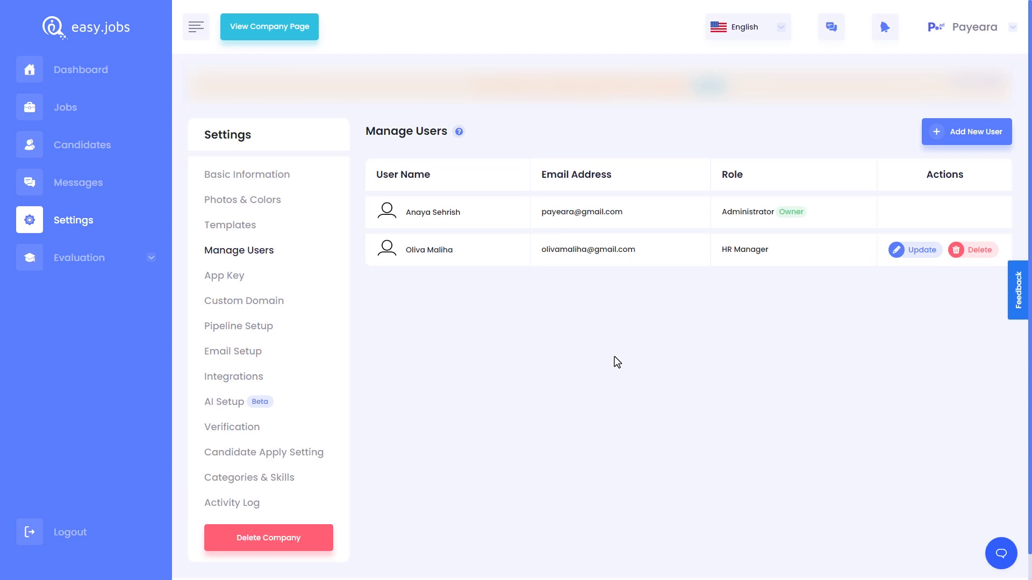
- Save the company sender e-mail address in the SMTP setup
click(281, 354)
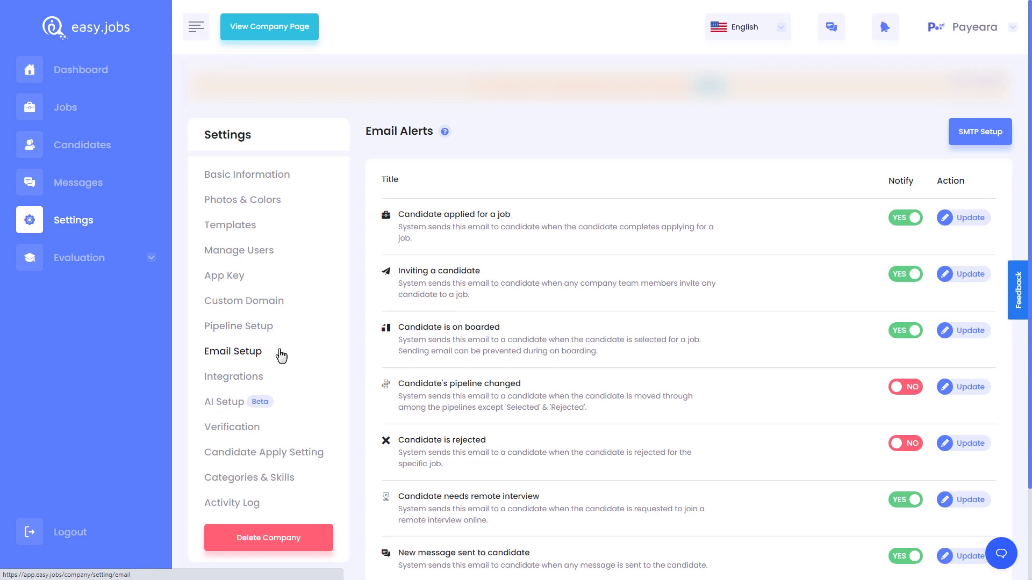
click(959, 140)
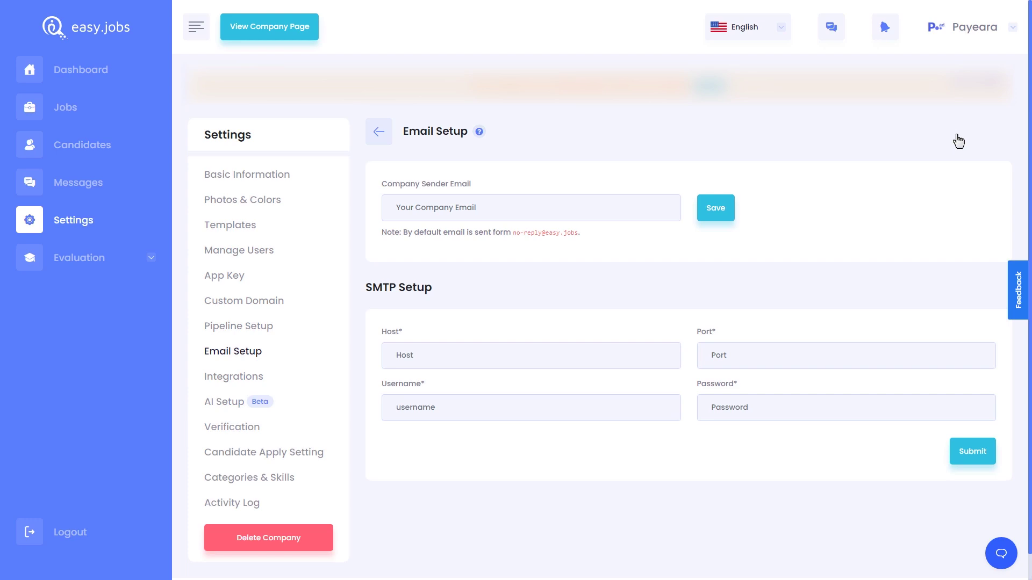
click(398, 211)
click(717, 208)
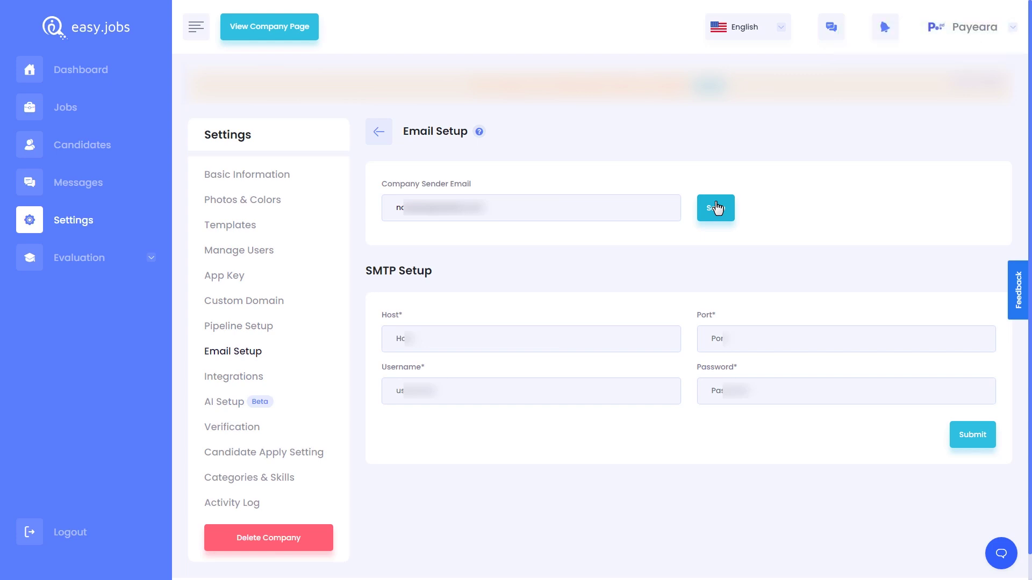
- Submit the SMTP host, port 465, username and password
click(389, 339)
key(ctrl+v)
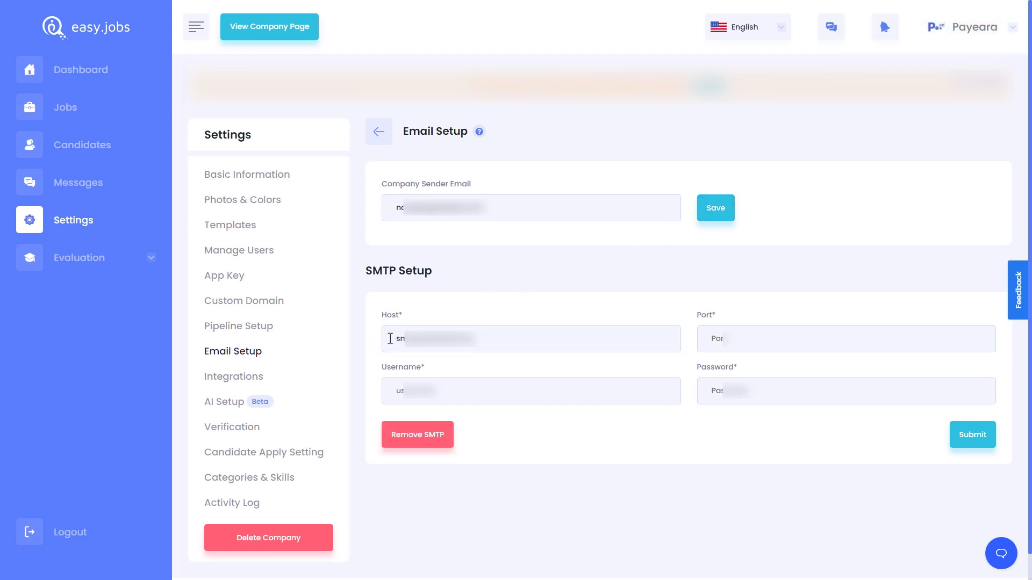
click(708, 338)
text(465)
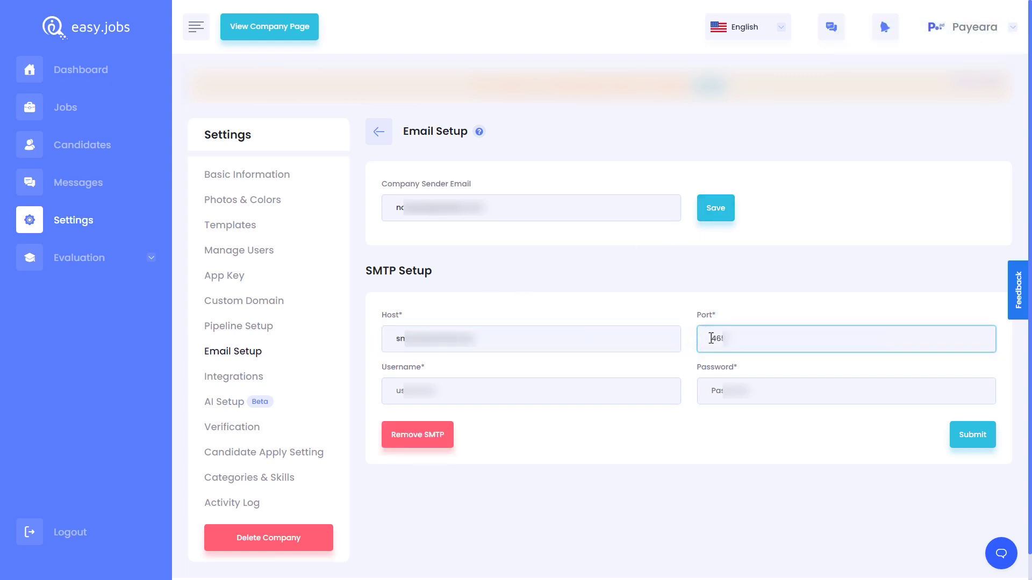
click(398, 392)
key(ctrl+v)
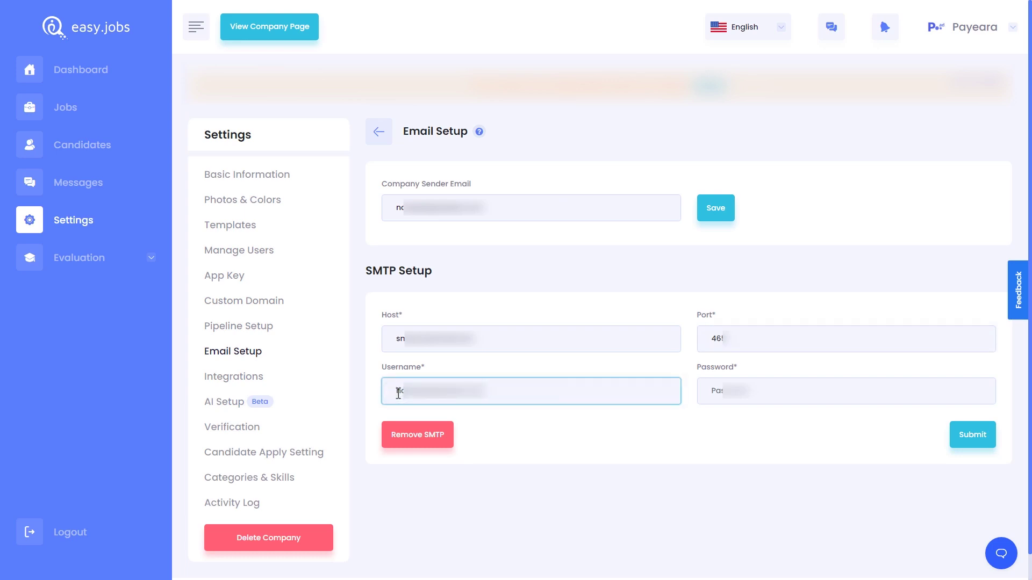
click(710, 393)
key(ctrl+v)
click(962, 442)
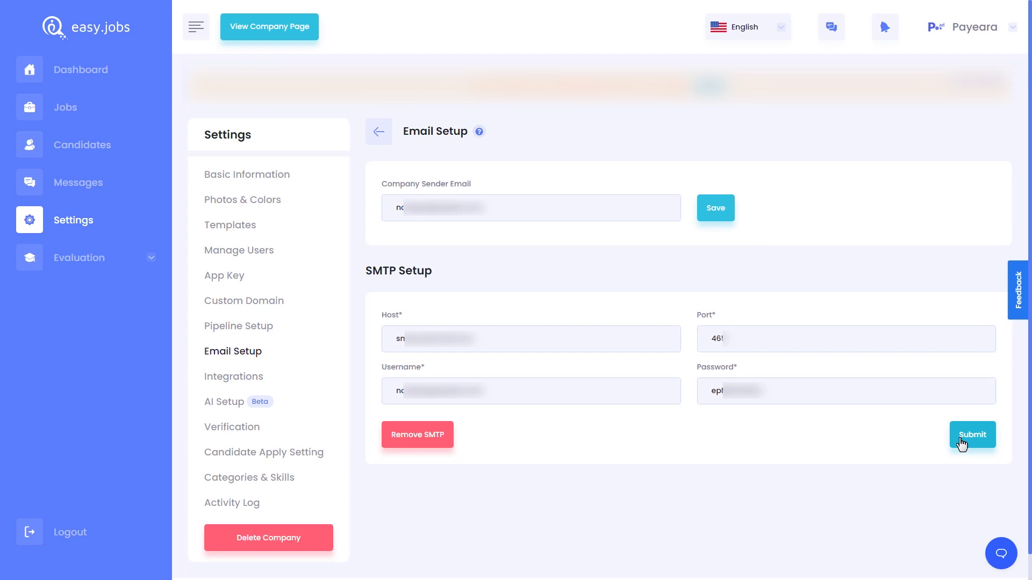
click(390, 135)
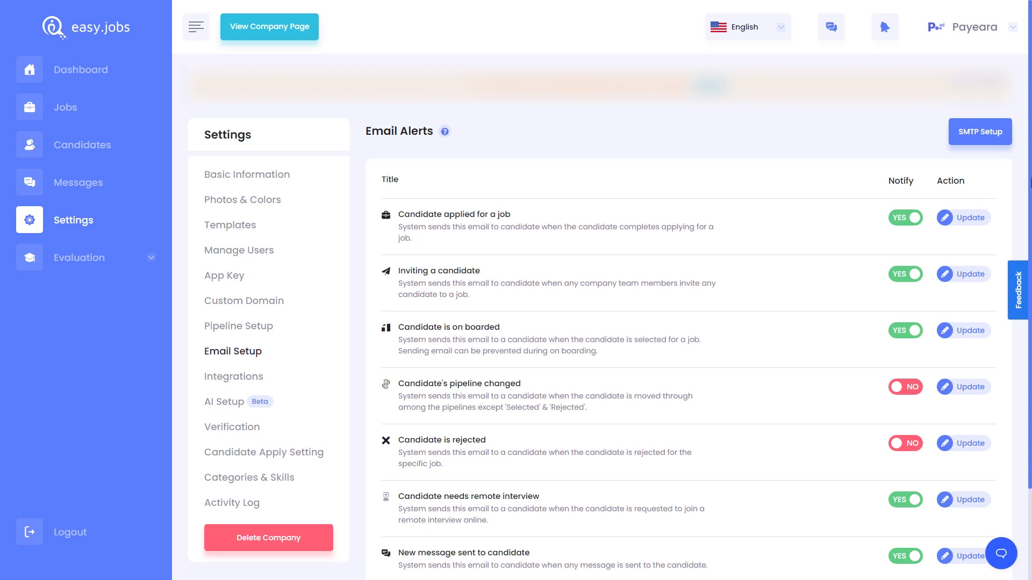
- Review the 'Candidate applied for a job' email template and save it
click(912, 221)
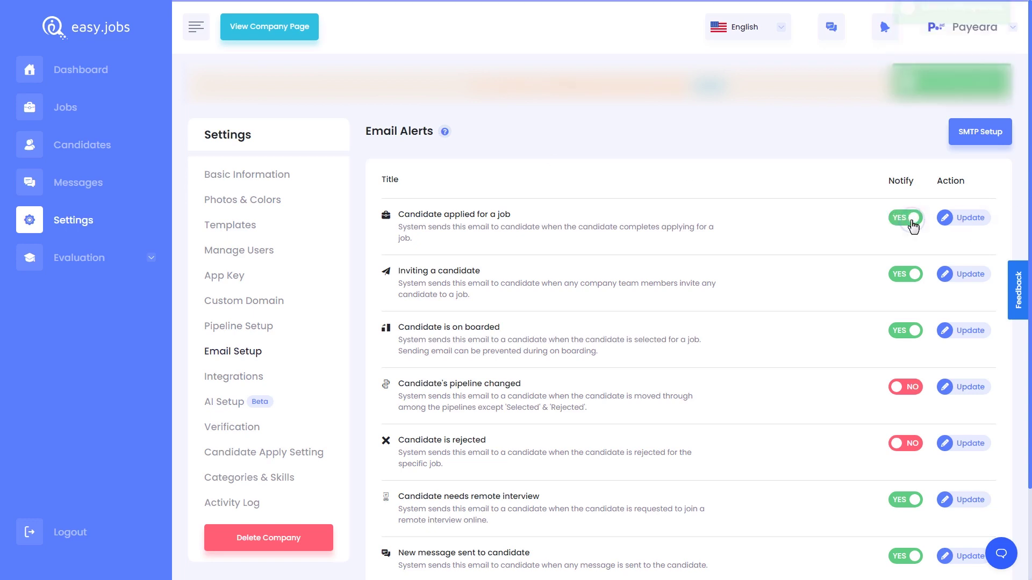
click(969, 218)
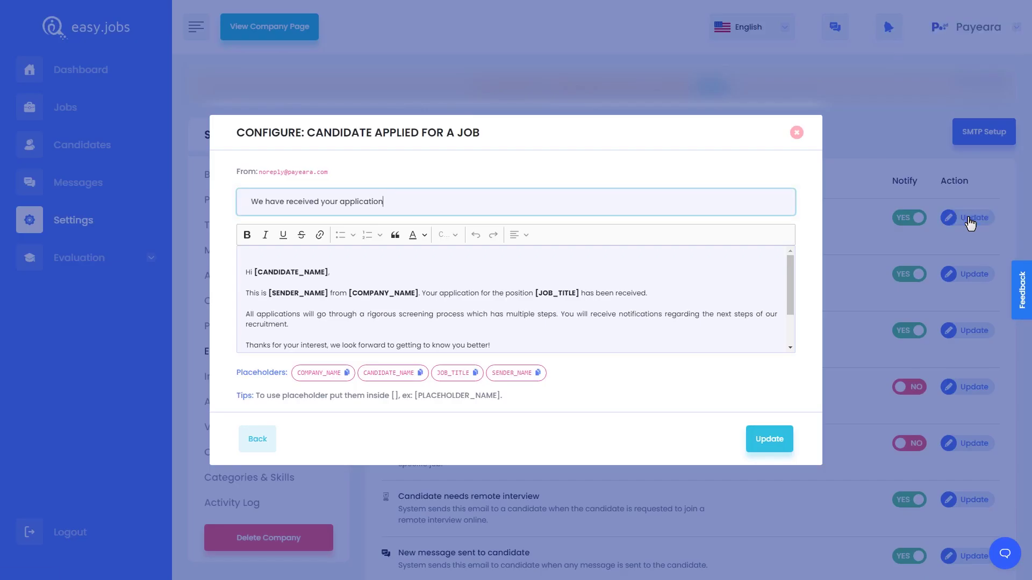
drag(788, 264, 792, 293)
scroll(713, 261, up, 2)
drag(329, 273, 256, 274)
click(339, 271)
click(419, 373)
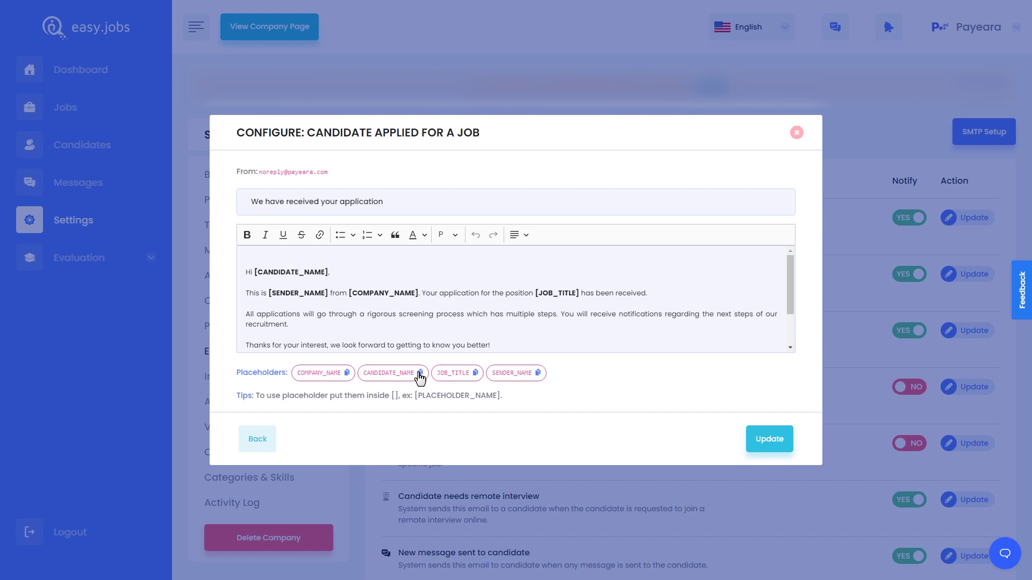
click(757, 449)
- Set 'Candidate's pipeline changed' emails to YES and 'New message sent to candidate' to NO
click(906, 387)
scroll(912, 391, down, 2)
click(906, 451)
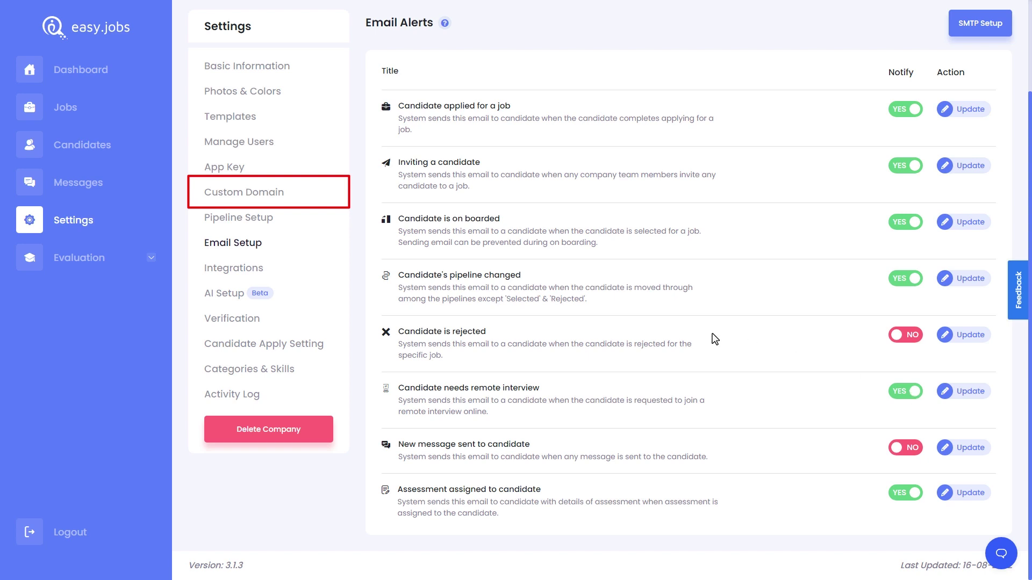
- Copy the custom.easy.jobs CNAME alias from the Custom Domain settings
click(290, 199)
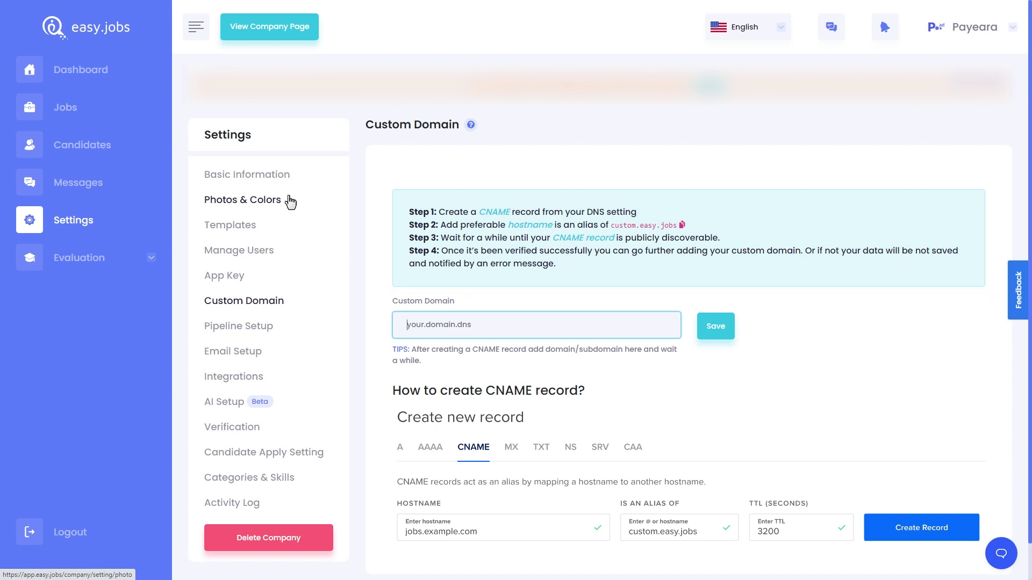
click(681, 225)
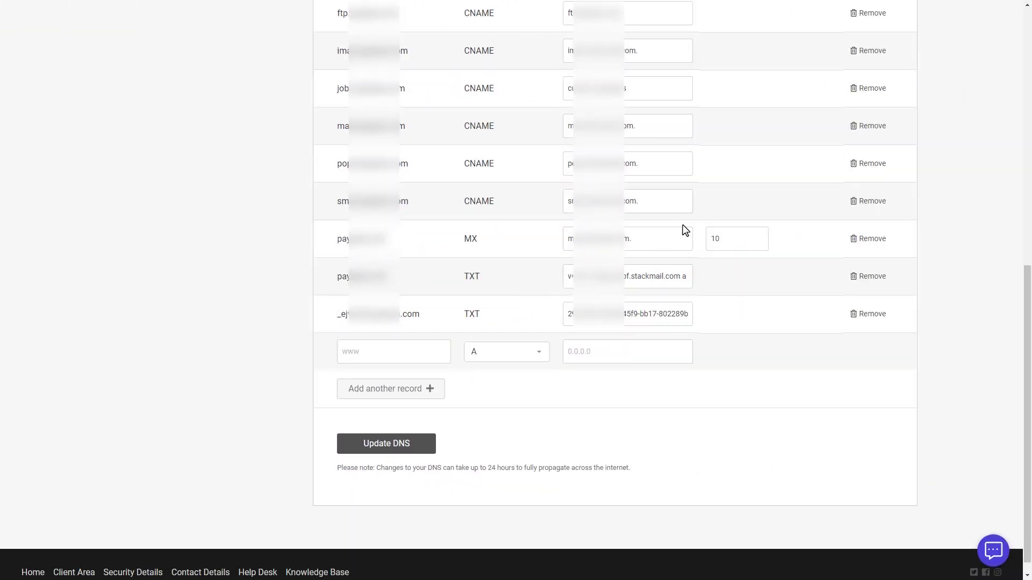
- Add and save a CNAME record with host jobs.payeara.com and value custom.easy.jobs
click(350, 351)
text(jobs.payeara.com)
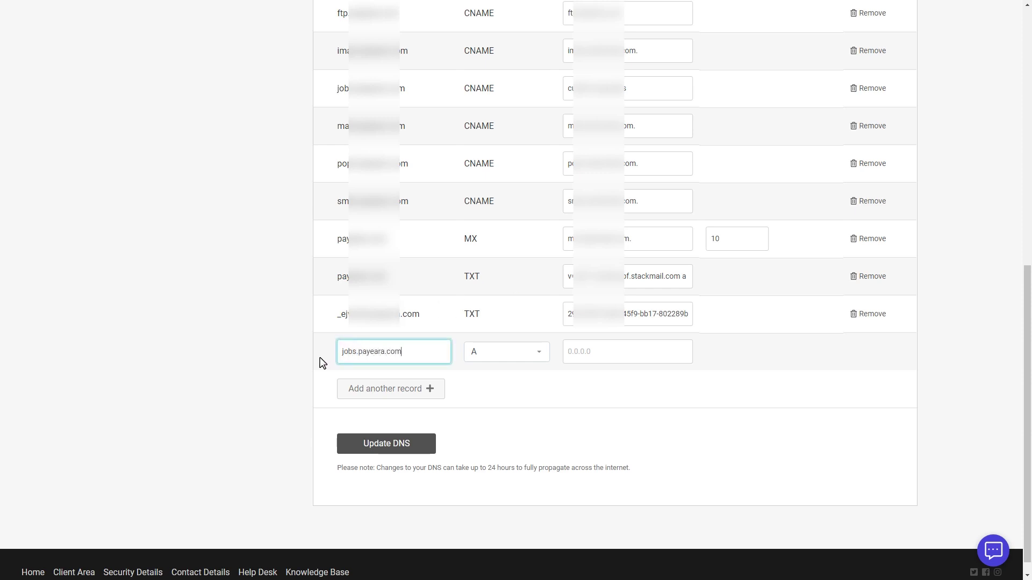
click(540, 355)
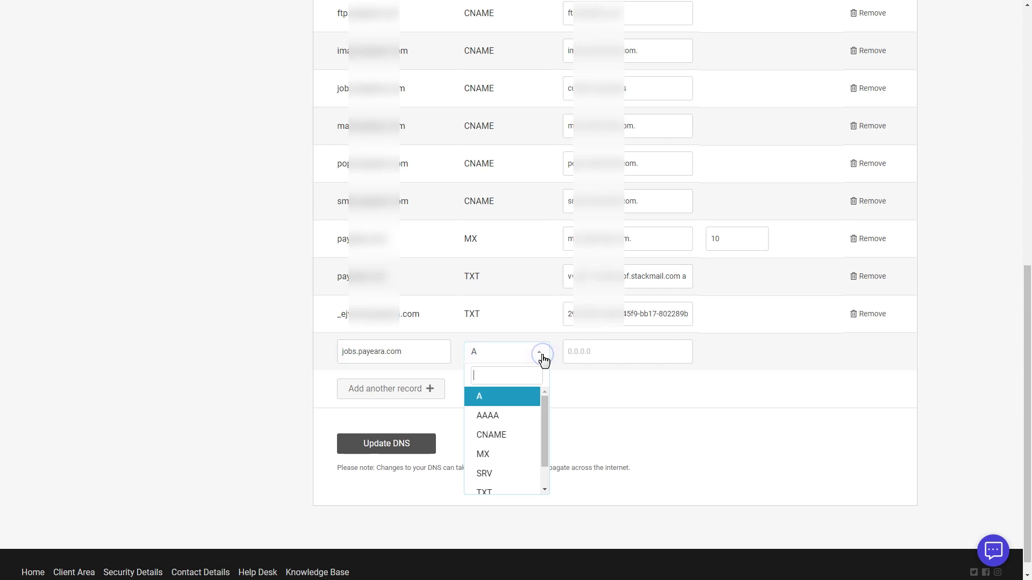
click(520, 437)
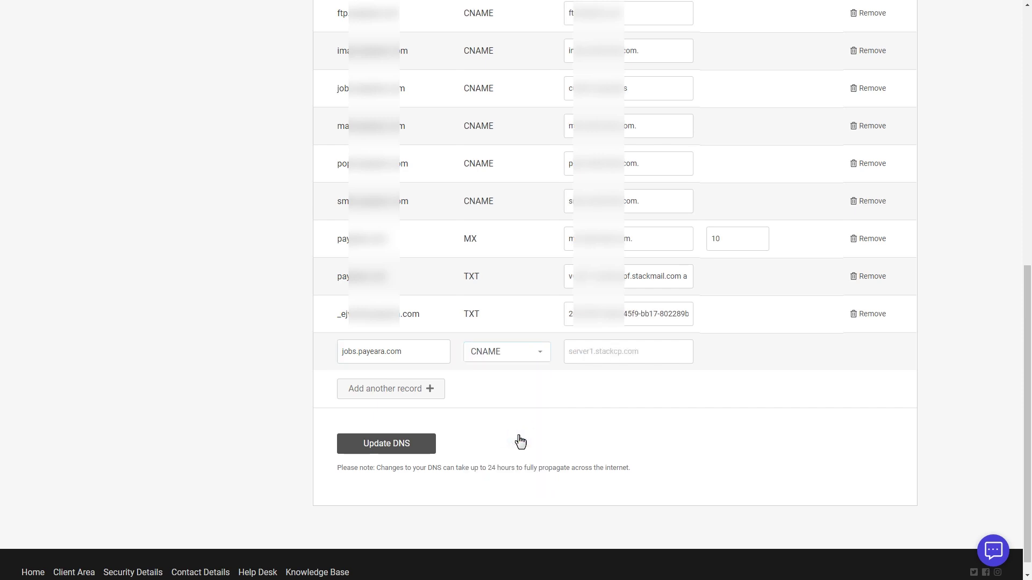
right_click(570, 353)
click(612, 437)
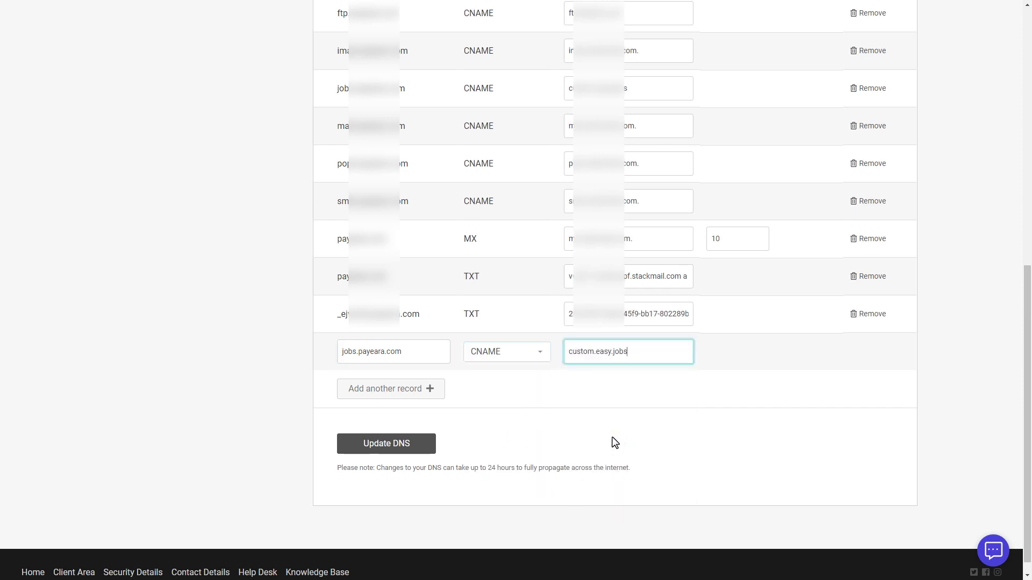
click(418, 446)
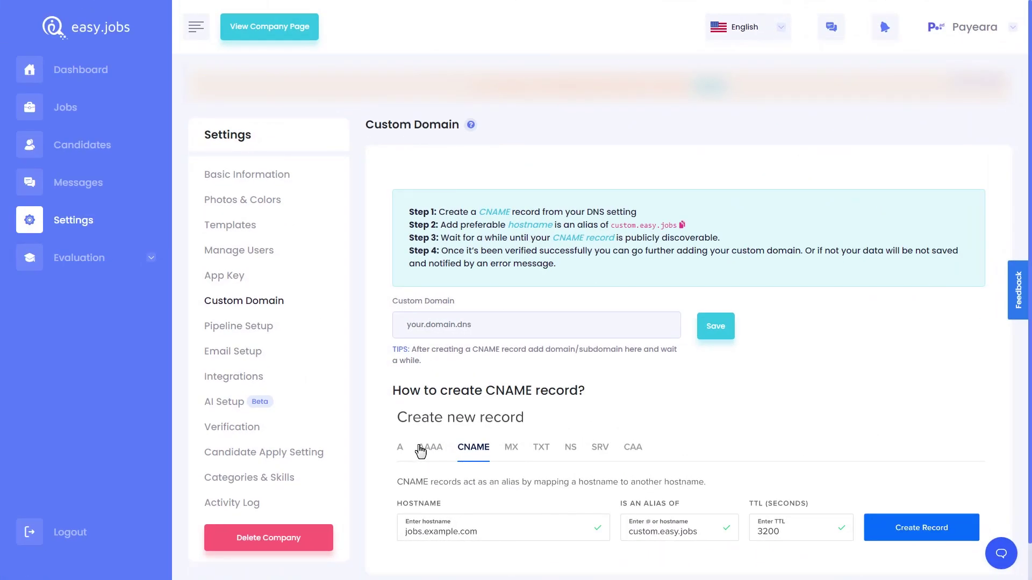
- Save jobs.payeara.com as the custom domain and browse the company page it serves
text(jobs.payeara.com)
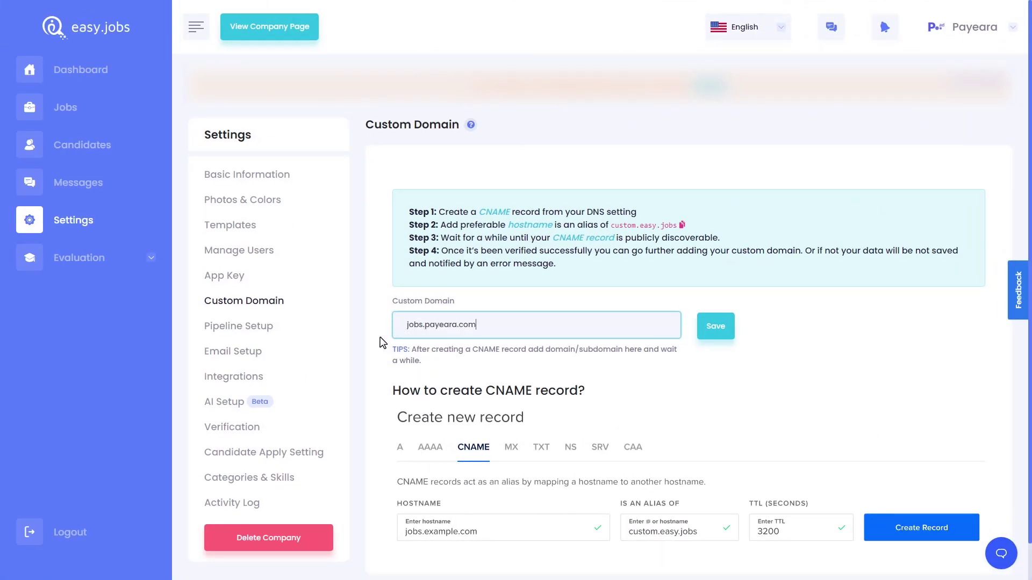
click(714, 331)
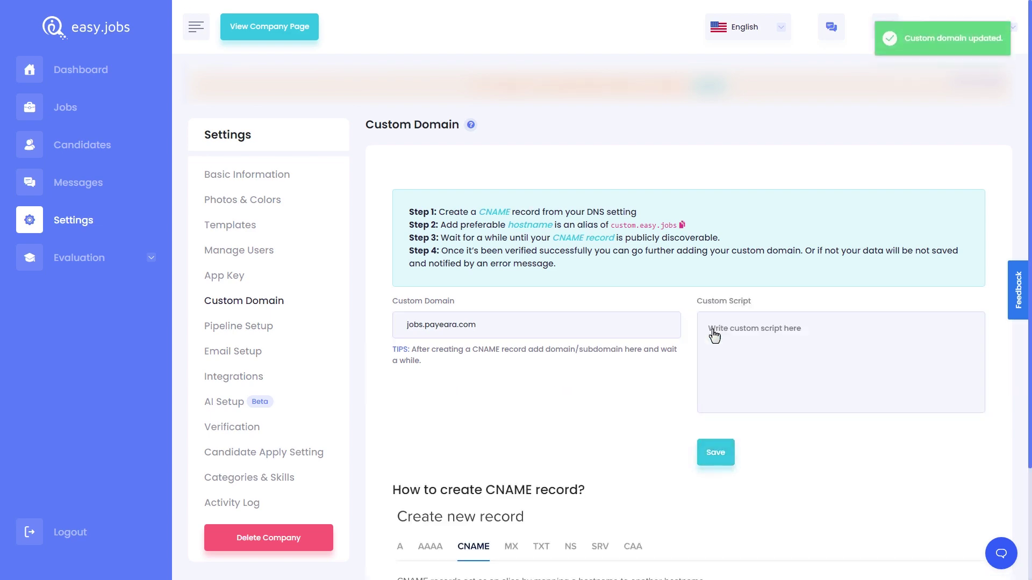
click(314, 33)
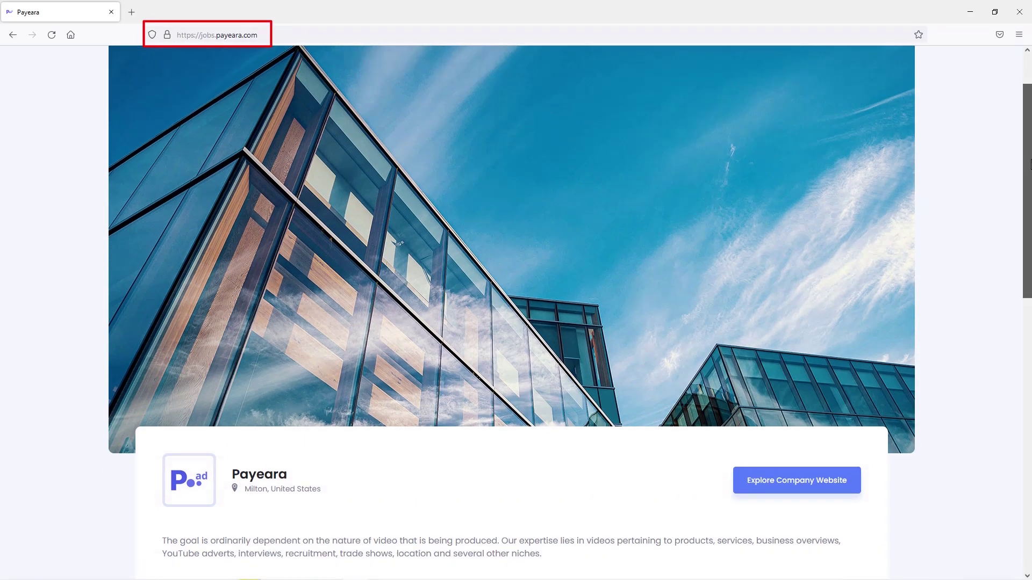
drag(1031, 164, 1031, 439)
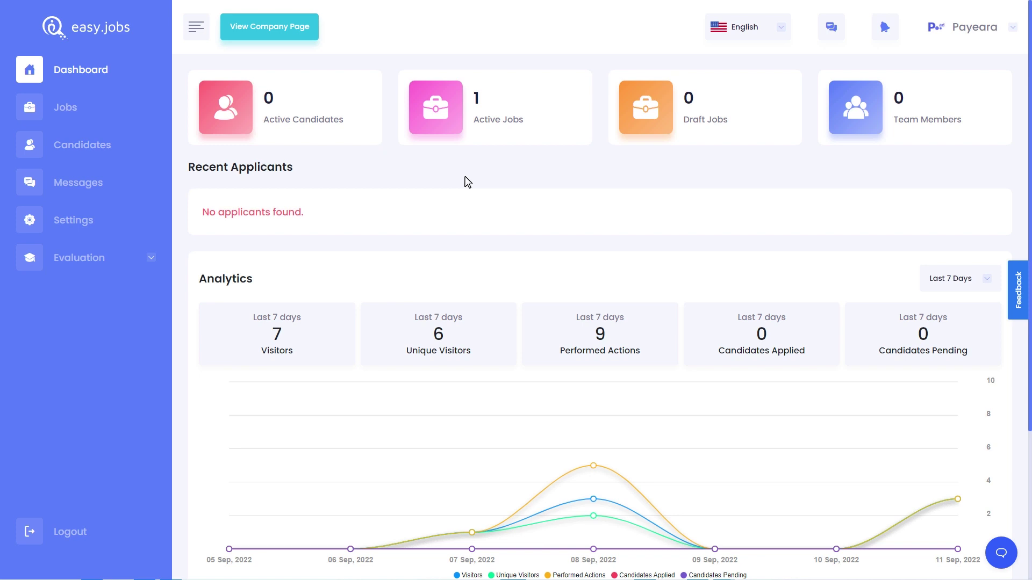
- Turn on LinkedIn sign-in, email sign-in and resume attachments in Candidate Apply Settings
click(102, 225)
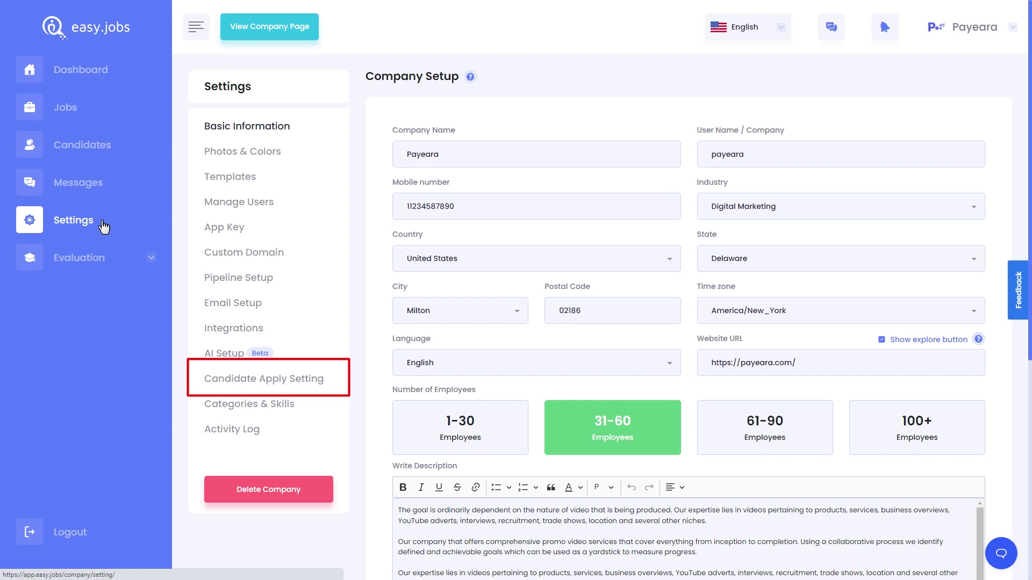
click(330, 381)
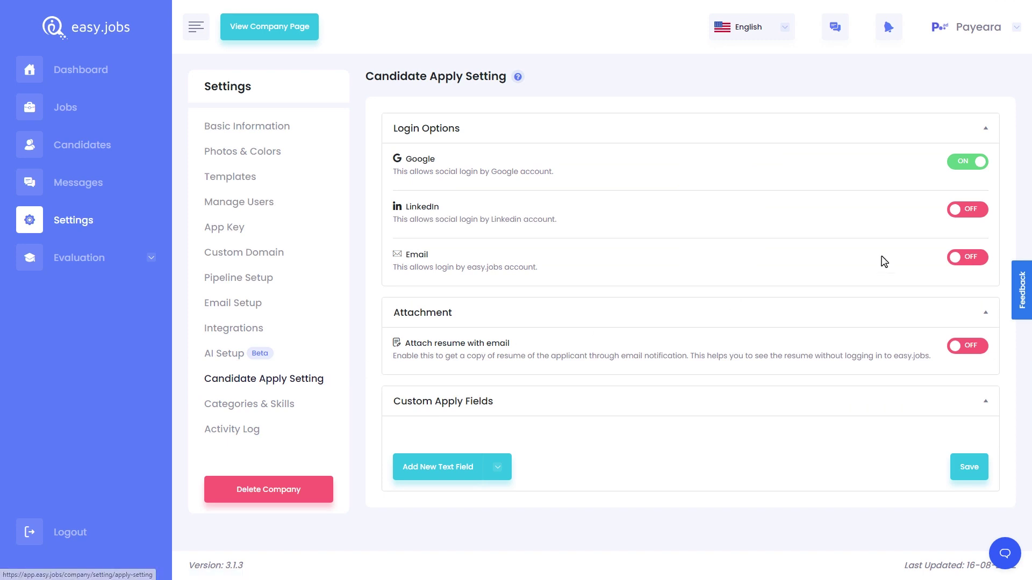
click(960, 215)
click(959, 261)
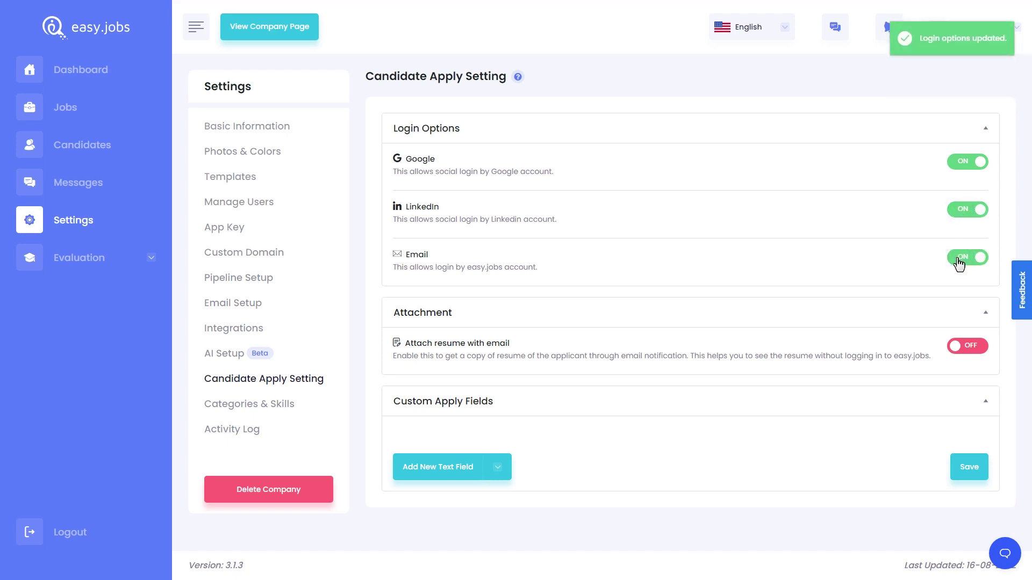
click(959, 350)
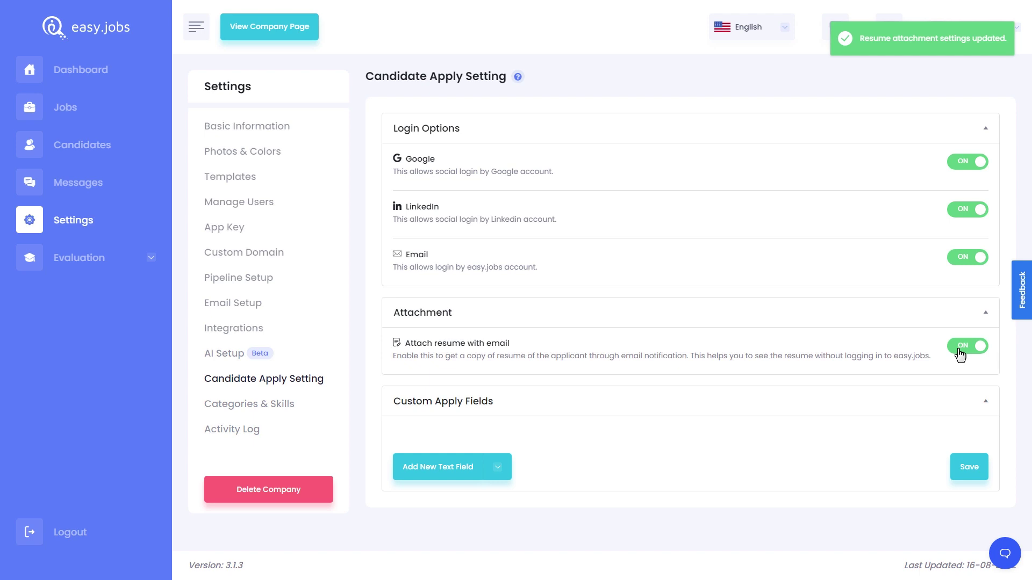
click(975, 472)
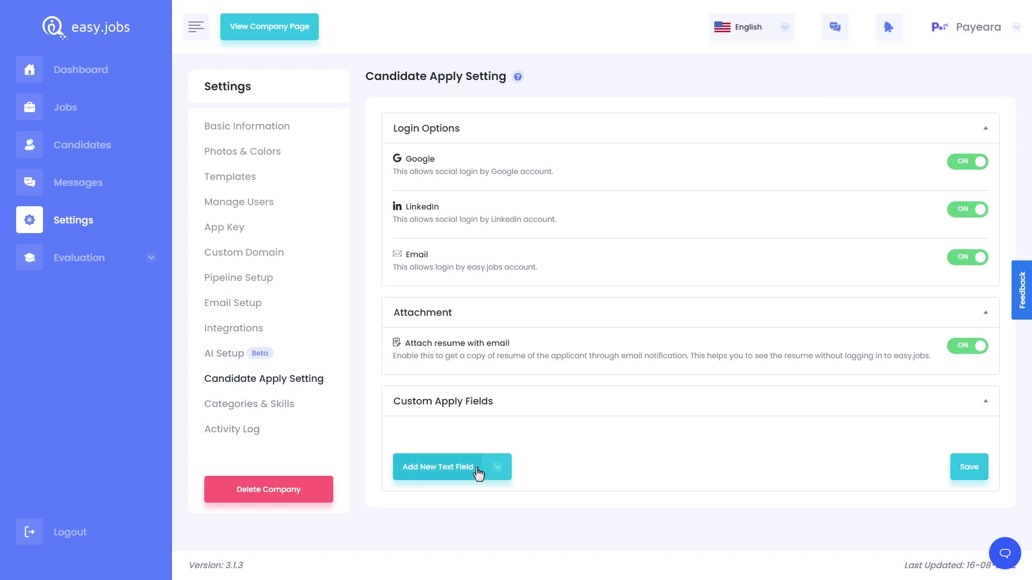
- Create a custom text field named 'Extra Curricular Experience'
click(496, 468)
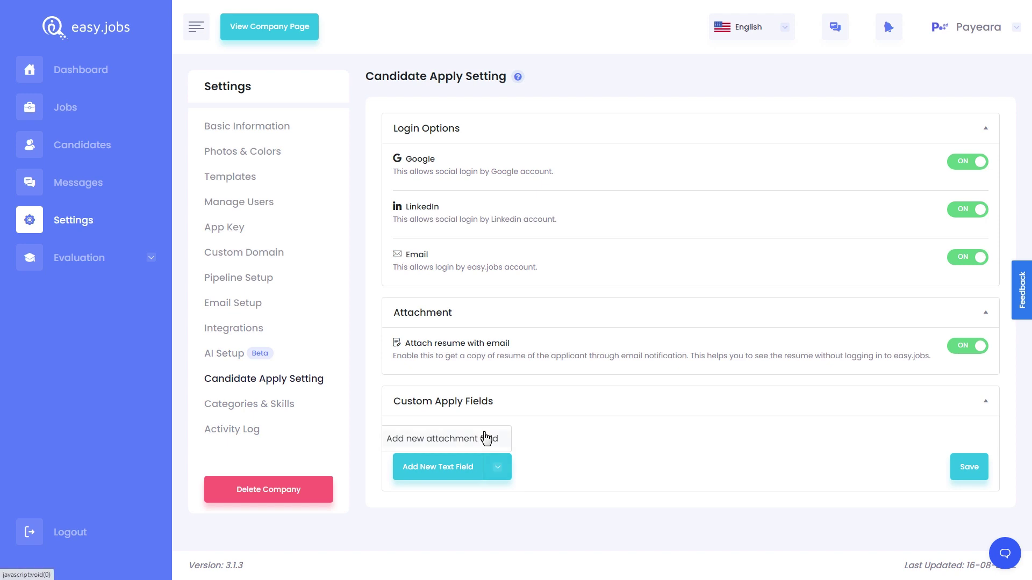
click(411, 477)
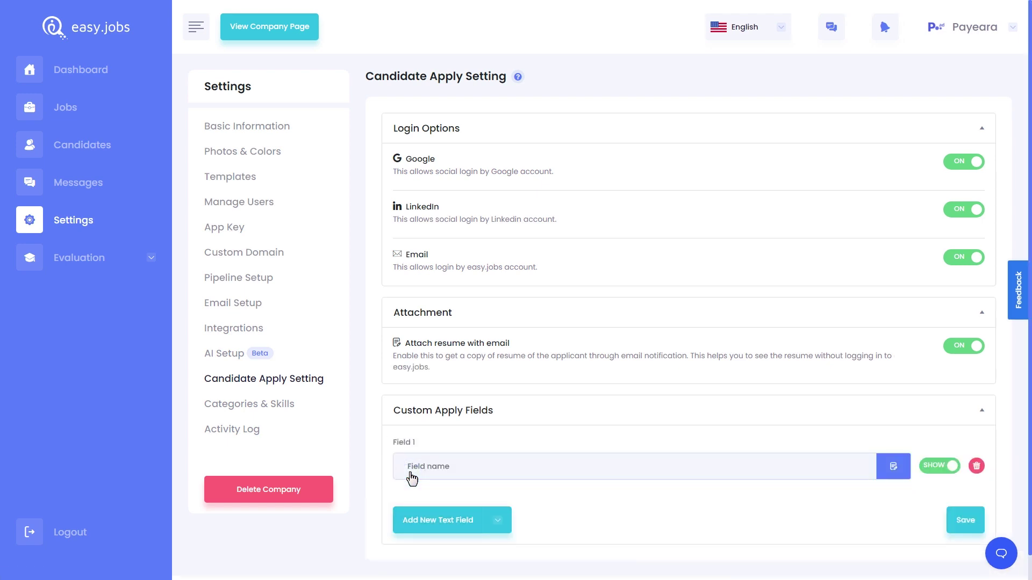
click(412, 473)
text(Extra Curricular Experience)
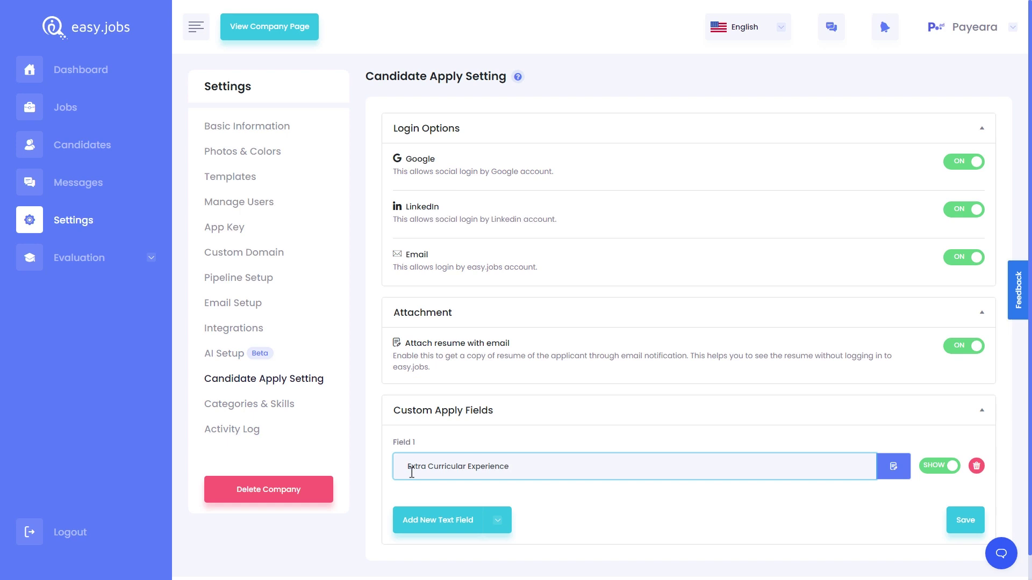
click(953, 526)
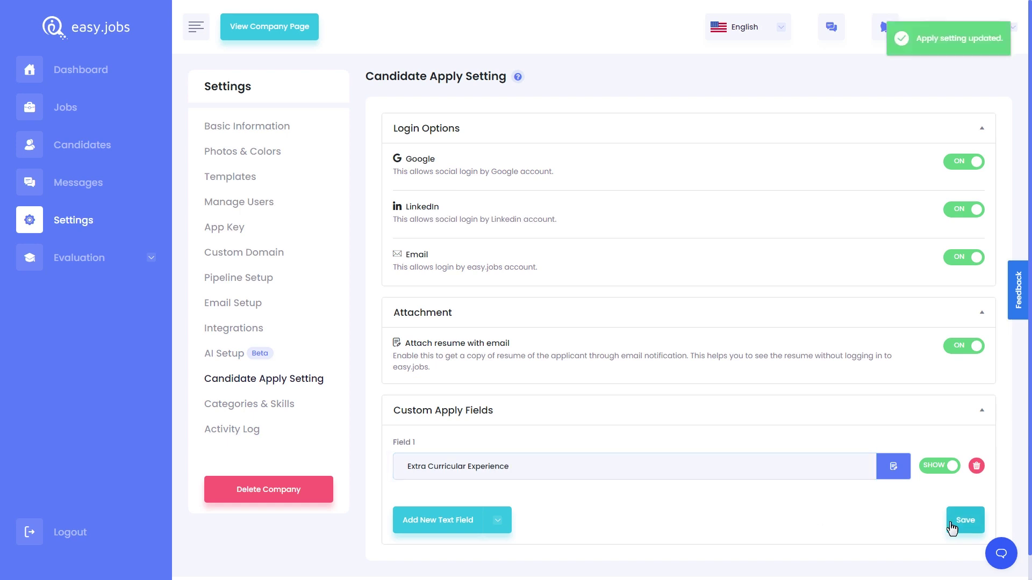
- Add the Extra Curricular Experience field to the Senior Motion Designer (2D) job's application
click(103, 109)
click(575, 287)
click(557, 329)
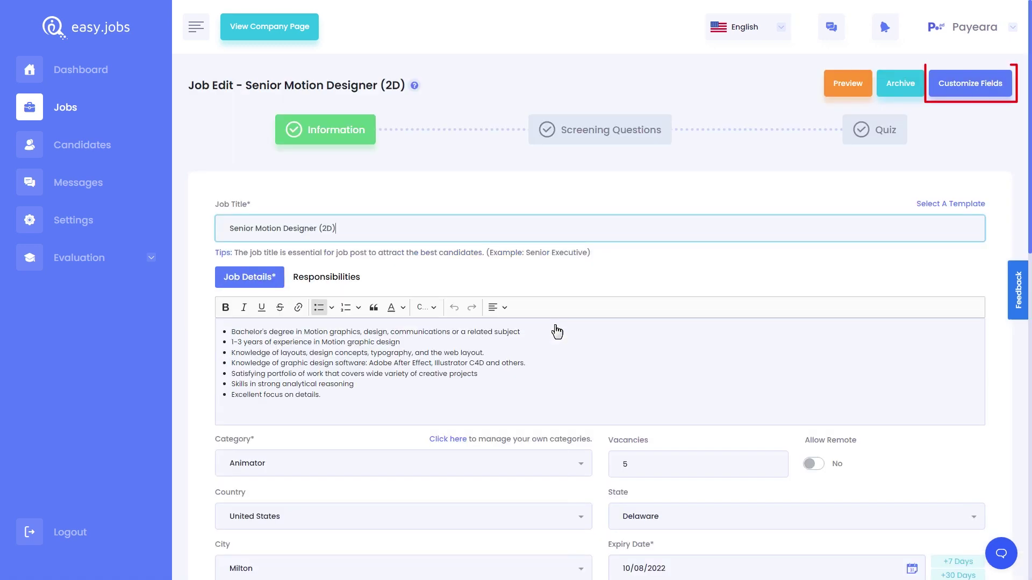
click(1003, 90)
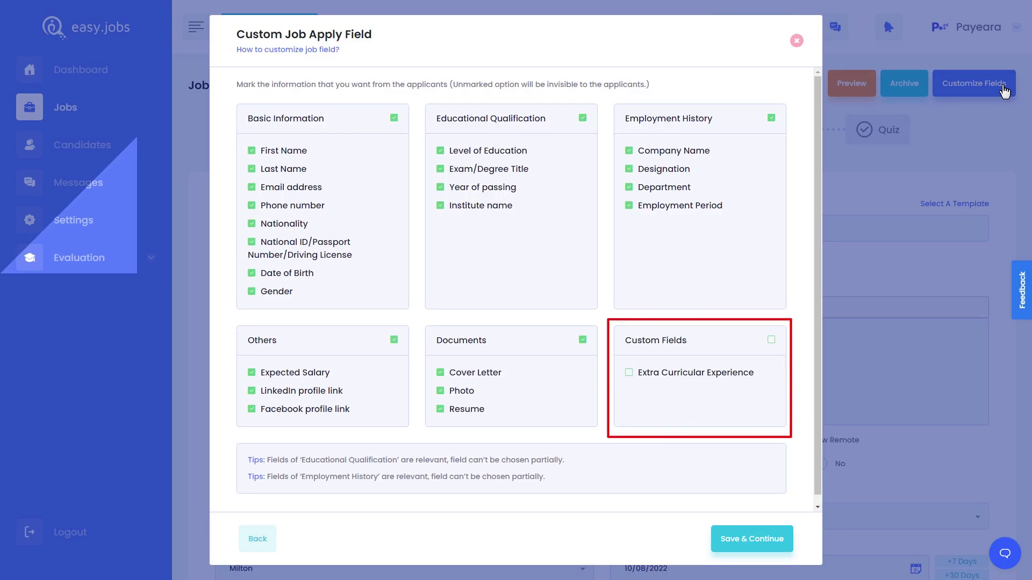
click(629, 373)
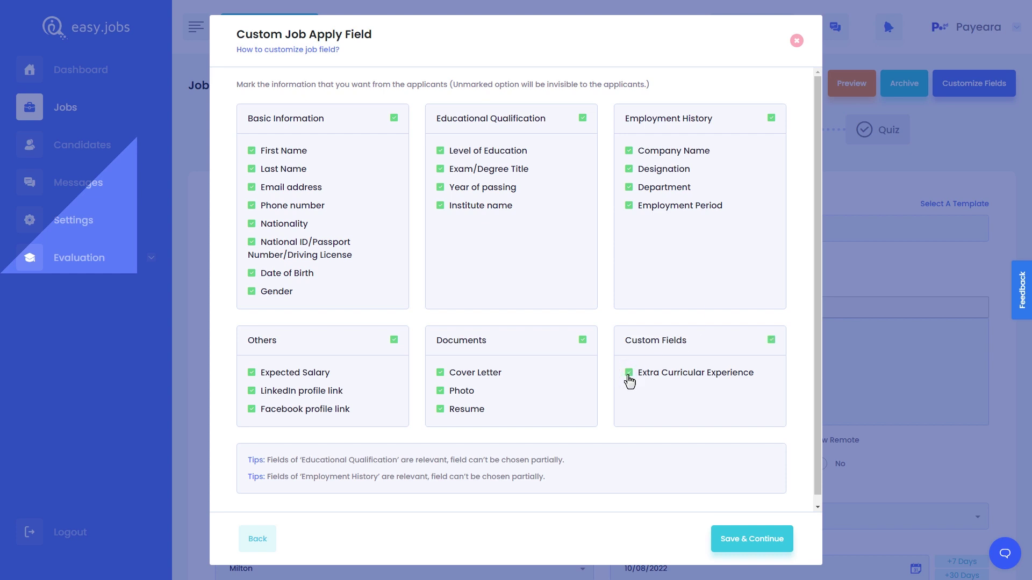
click(785, 540)
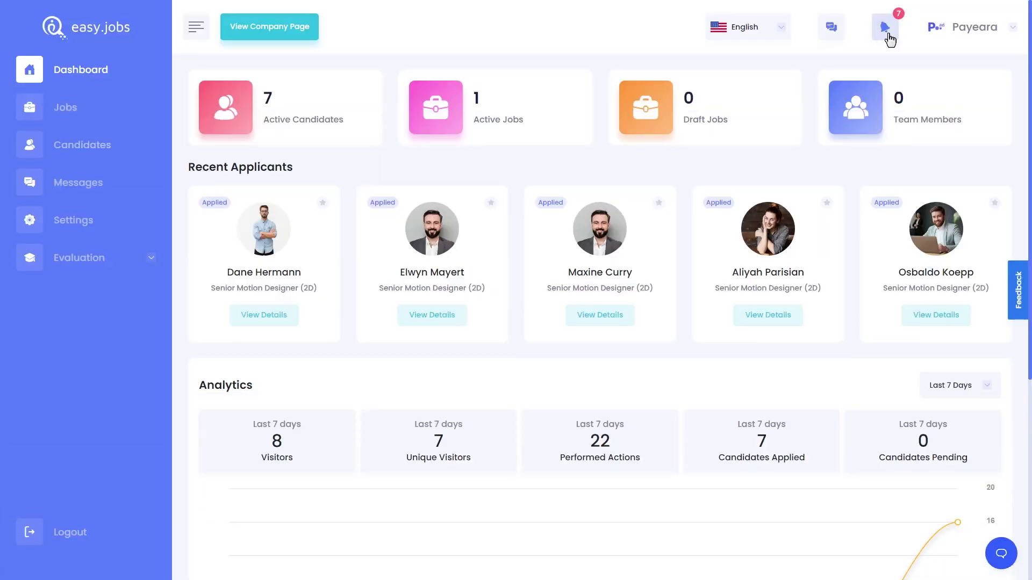
- Switch on Show AI Score in AI Setup and run scoring for all existing candidates
click(102, 224)
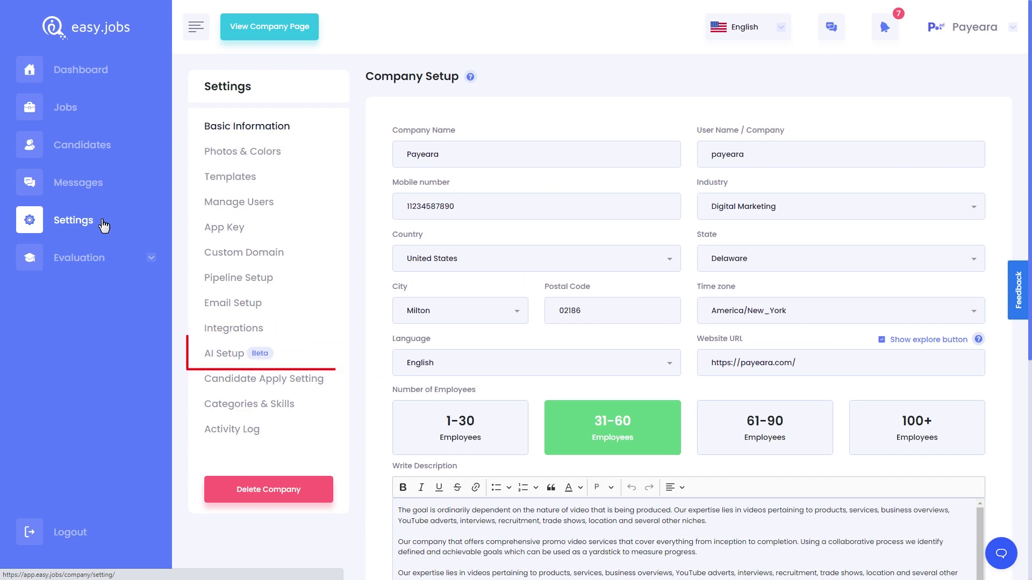
click(238, 356)
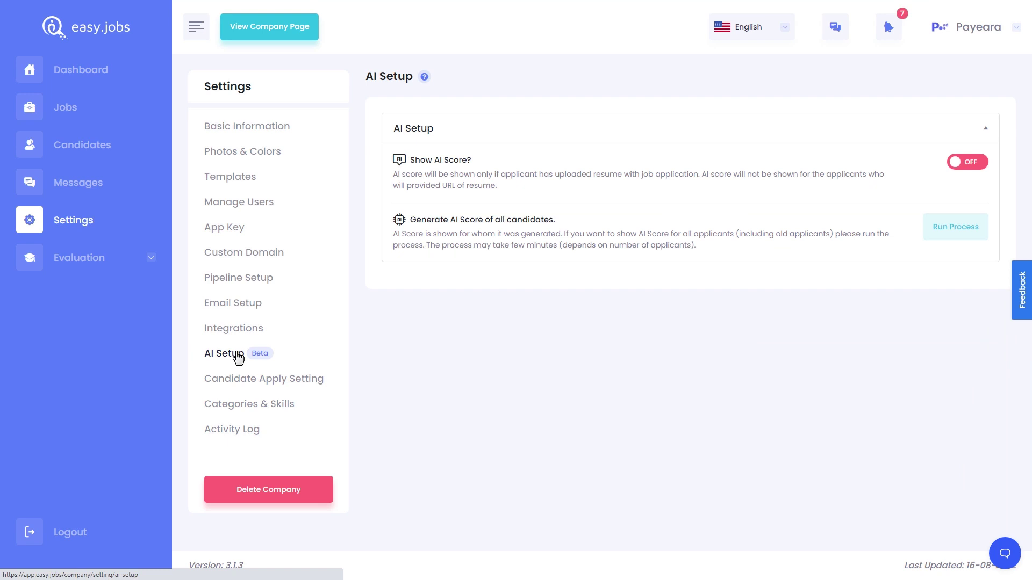
click(956, 169)
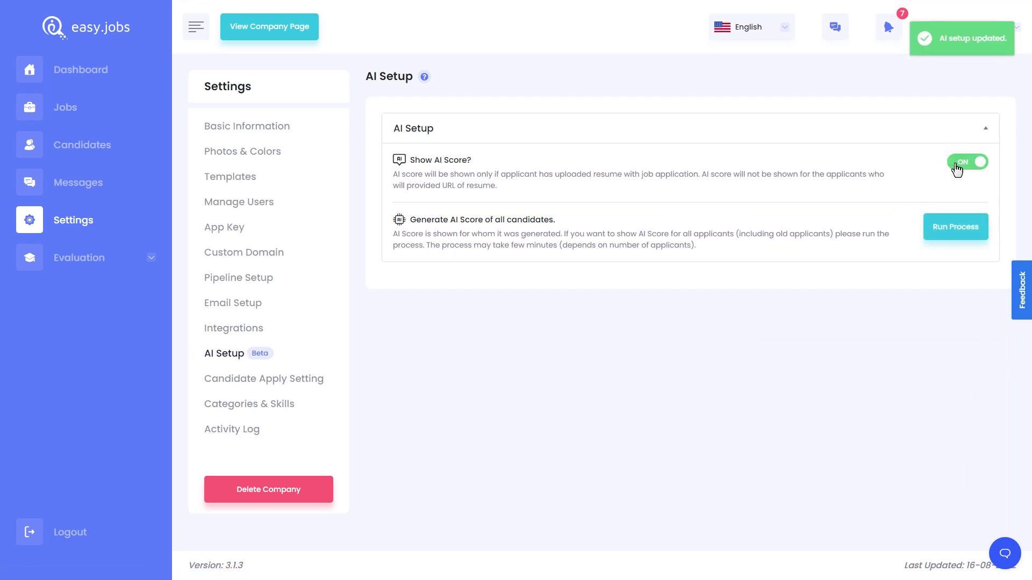
click(933, 232)
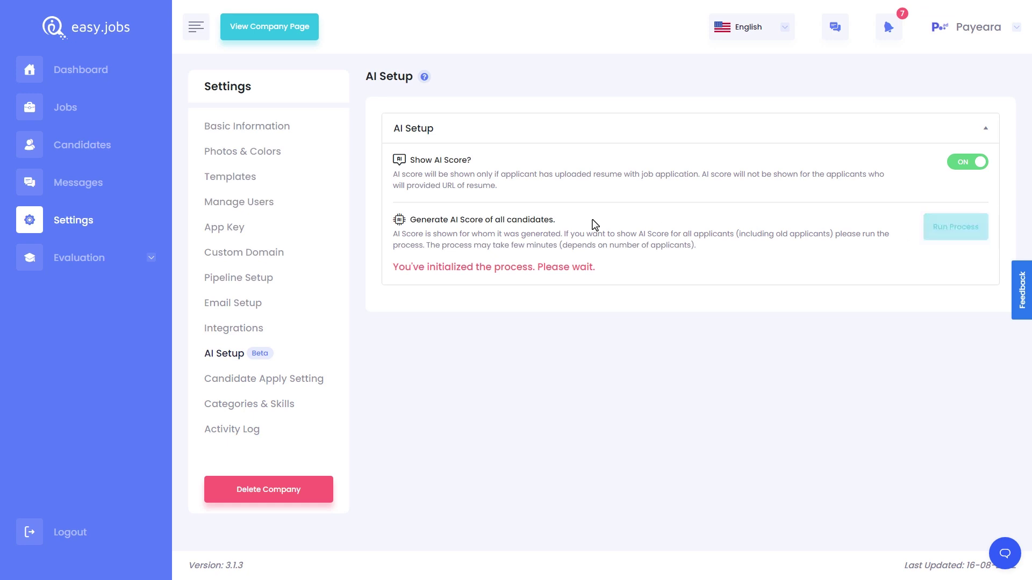
click(123, 78)
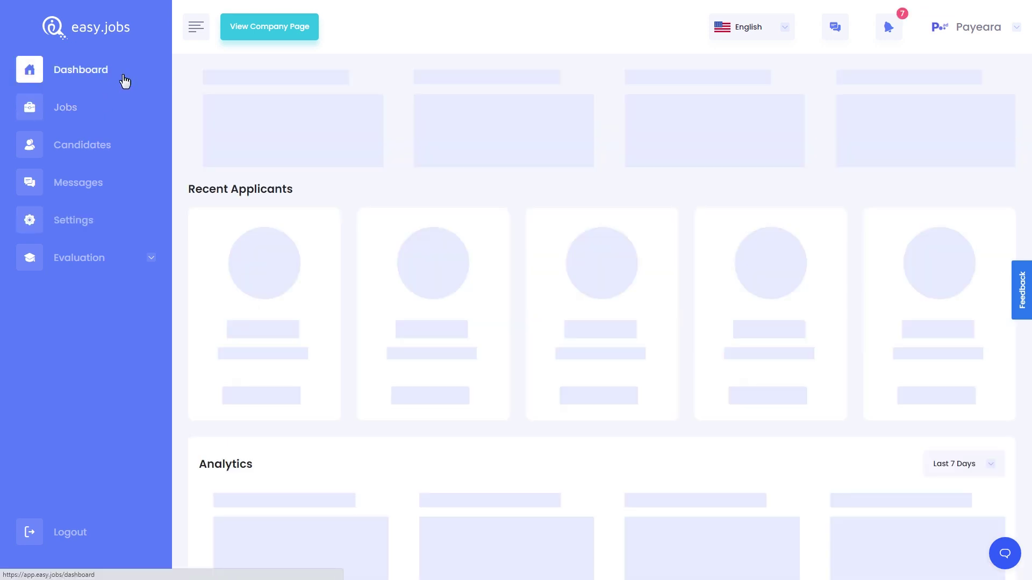
- Review the quiz evaluation results of the first recent applicant
mouse_move(781, 243)
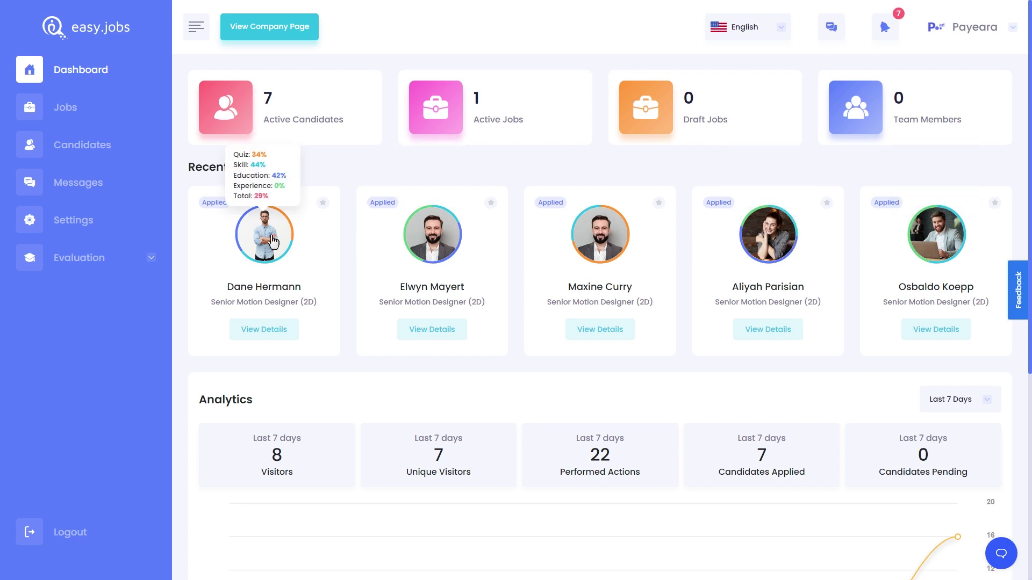
click(280, 329)
click(690, 131)
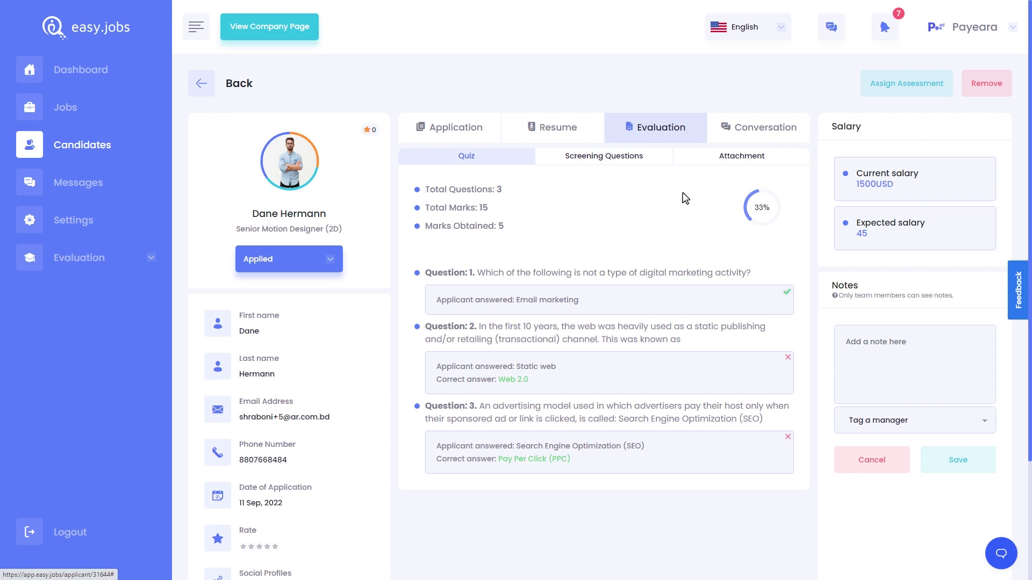
scroll(683, 198, down, 3)
scroll(687, 198, up, 3)
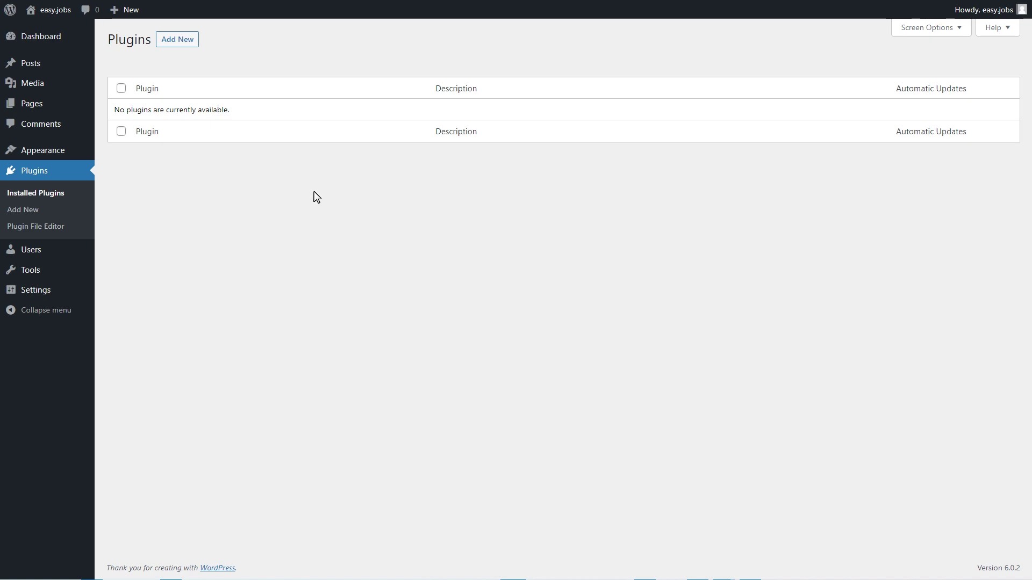
- Search the plugin directory for 'easyjobs', then install and activate the EasyJobs plugin
click(192, 41)
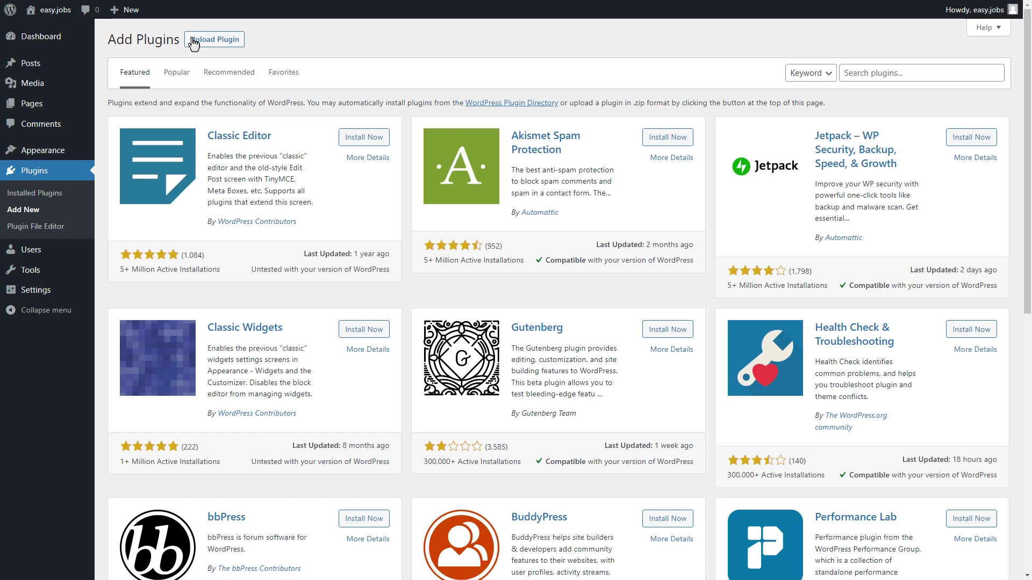
click(845, 74)
text(easyjobs)
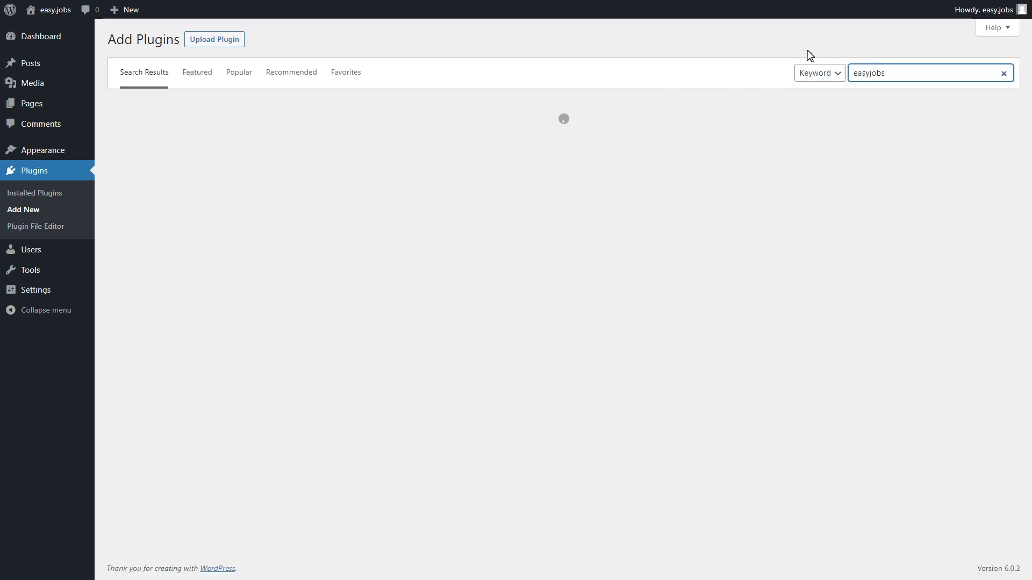
click(386, 140)
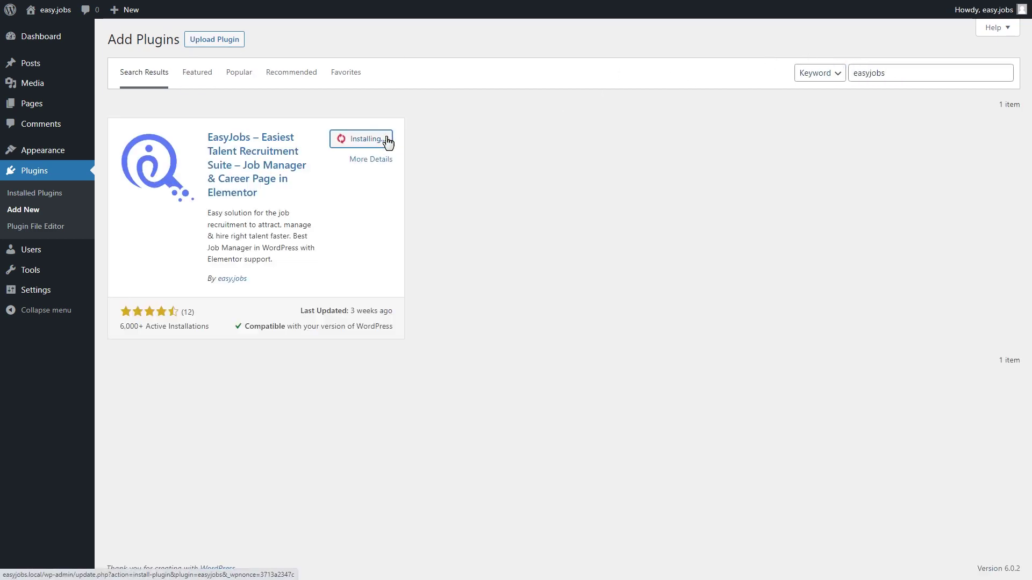
click(387, 143)
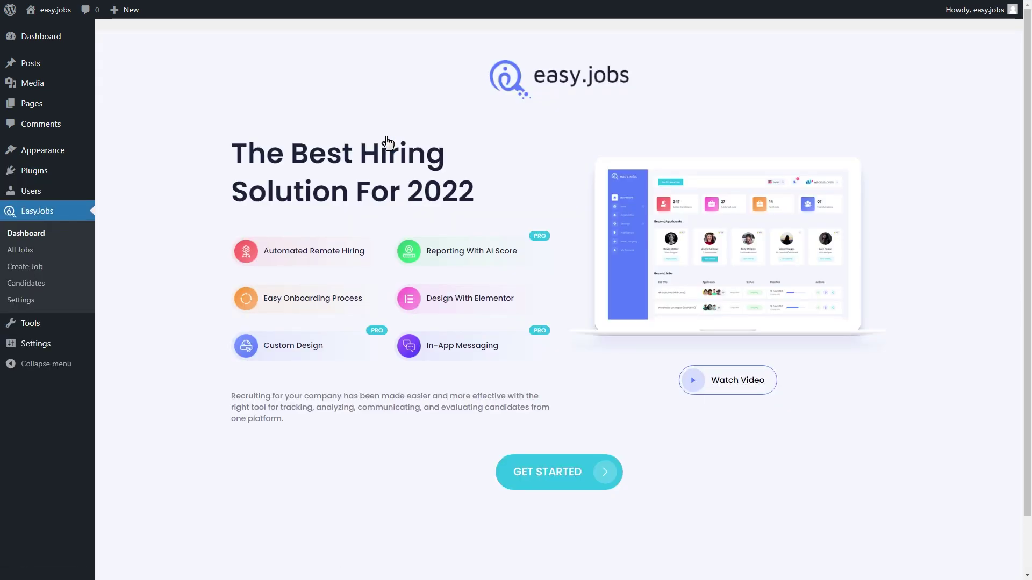
- Sign the plugin in with the Payeara account's e-mail address and password
click(602, 476)
click(431, 281)
key(Tab)
text(**************)
key(Return)
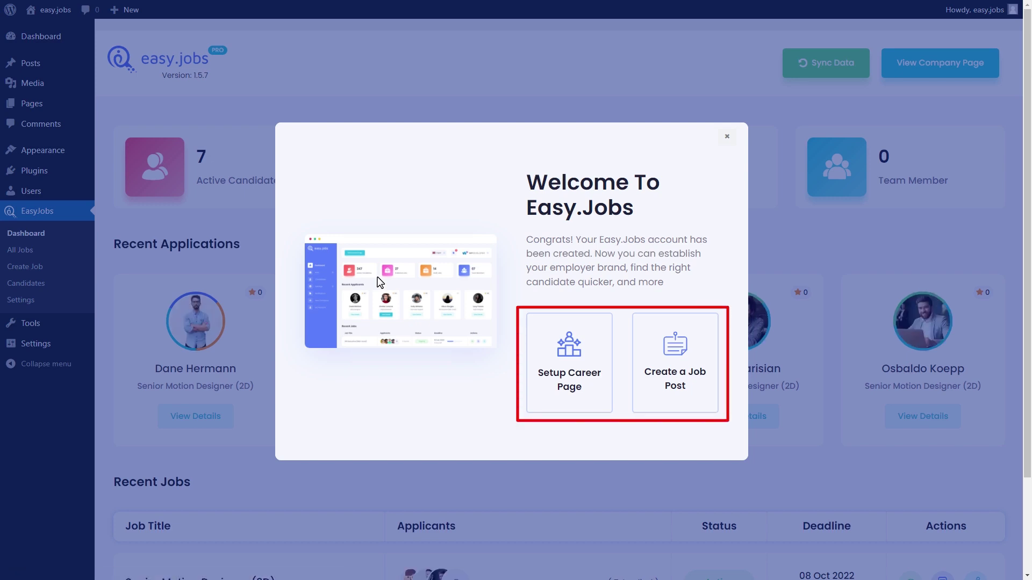
- Set up the career page, publish its Customizer design, and preview it full width
click(595, 350)
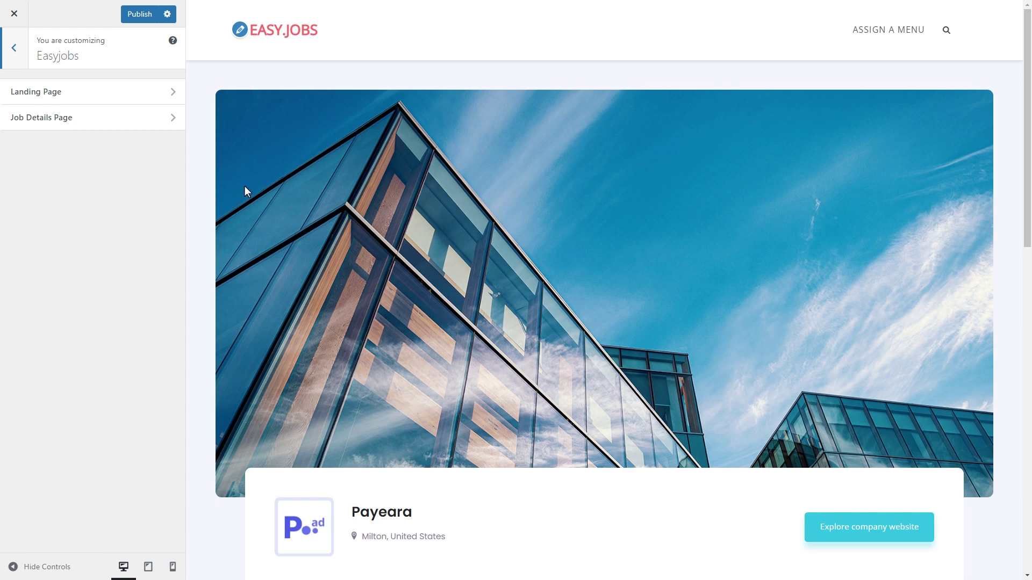
click(140, 17)
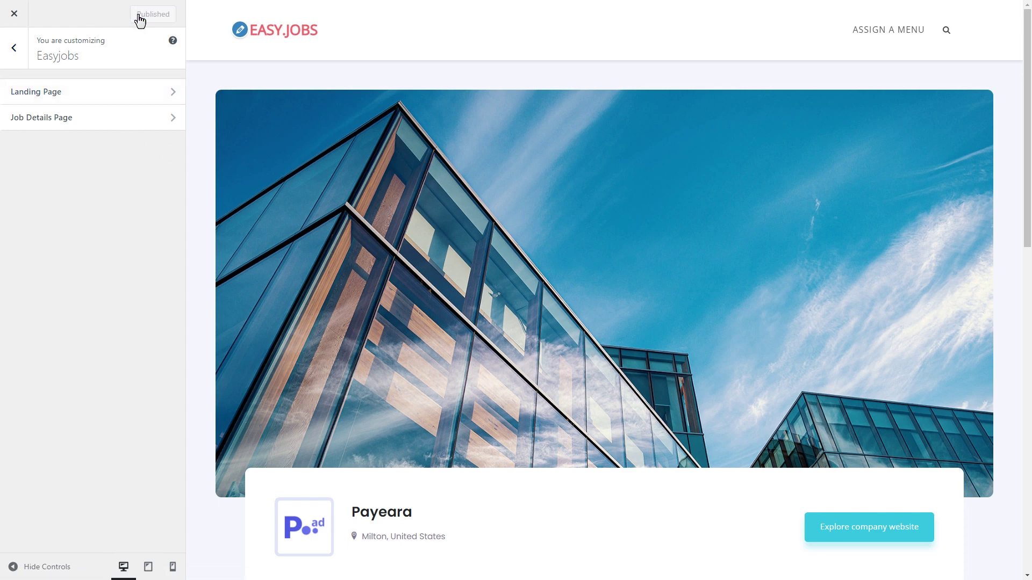
click(12, 567)
drag(1029, 147, 1031, 468)
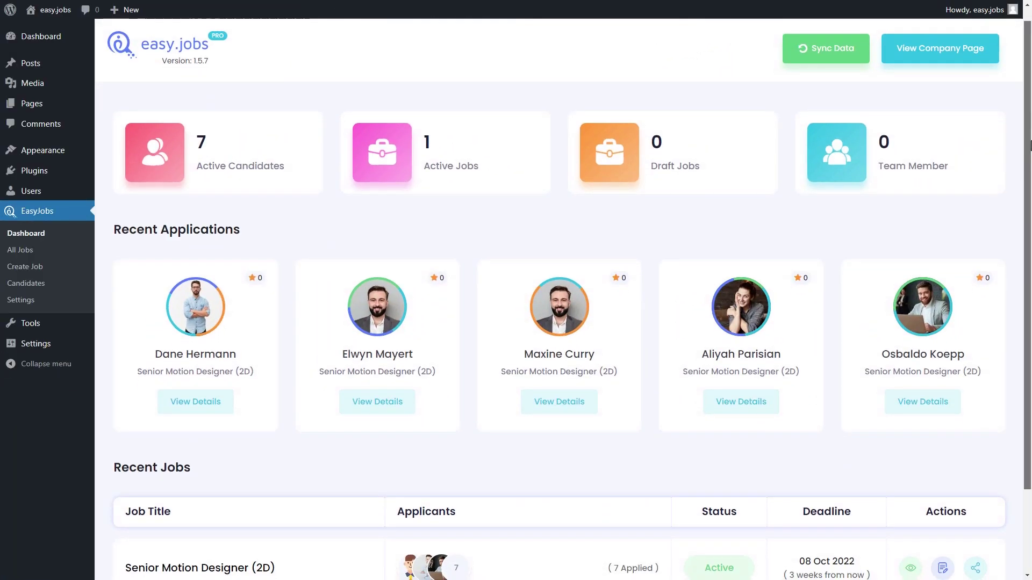
drag(1030, 138, 1031, 264)
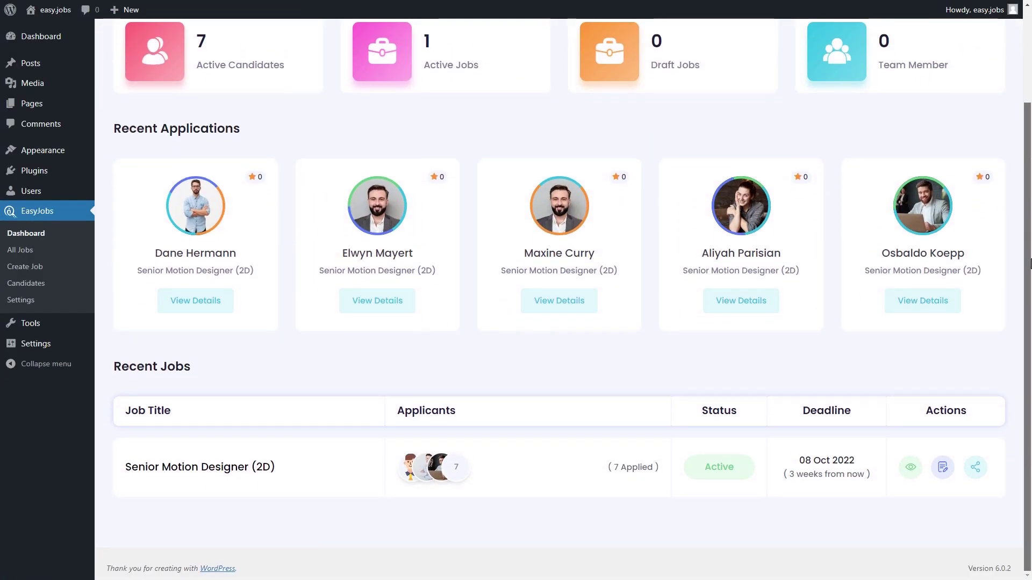
- Browse EasyJobs jobs, candidates and settings, then copy the [easyjobs] landing page shortcode
scroll(1031, 264, up, 3)
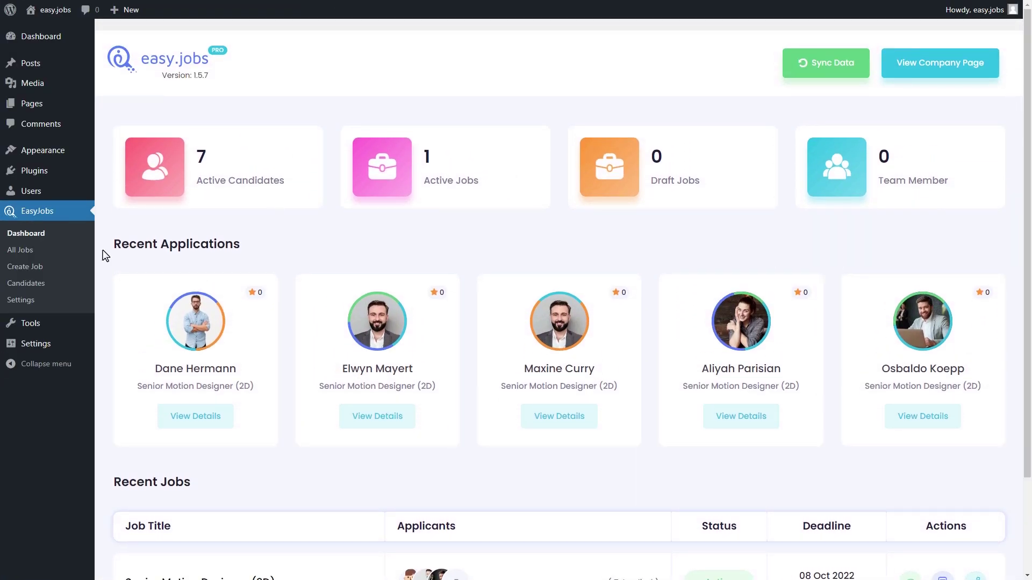
click(40, 252)
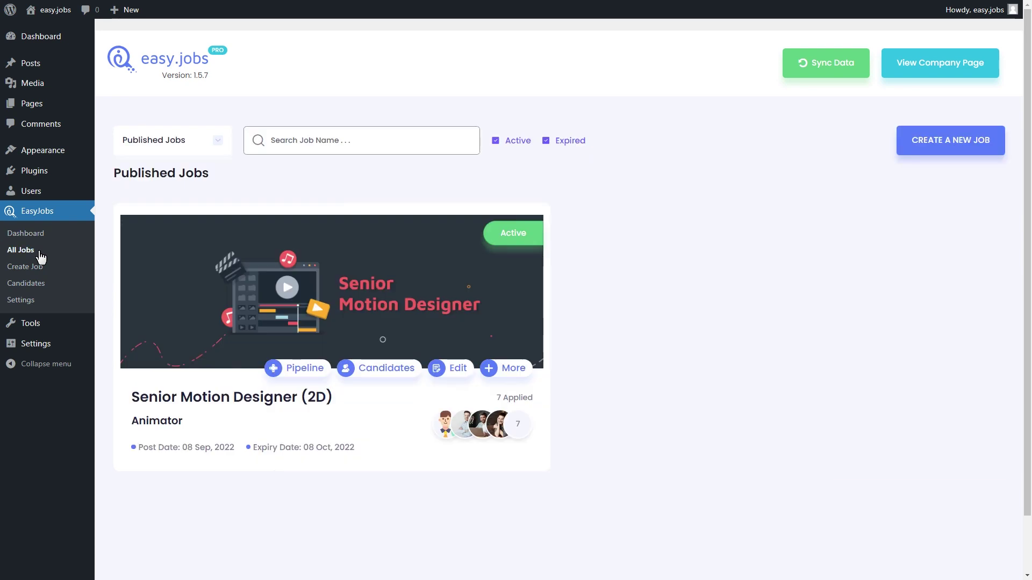
click(44, 285)
click(43, 303)
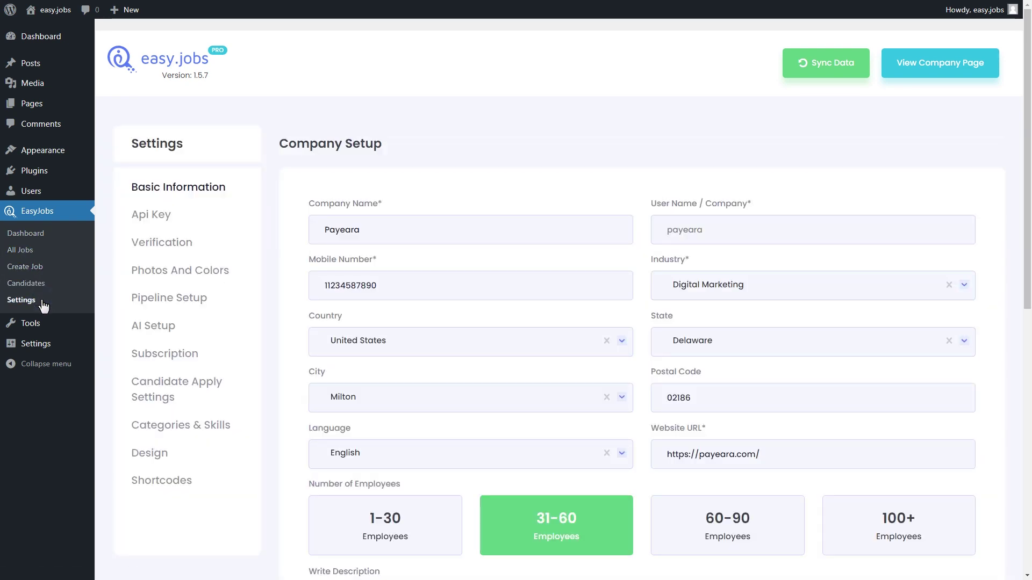
click(199, 222)
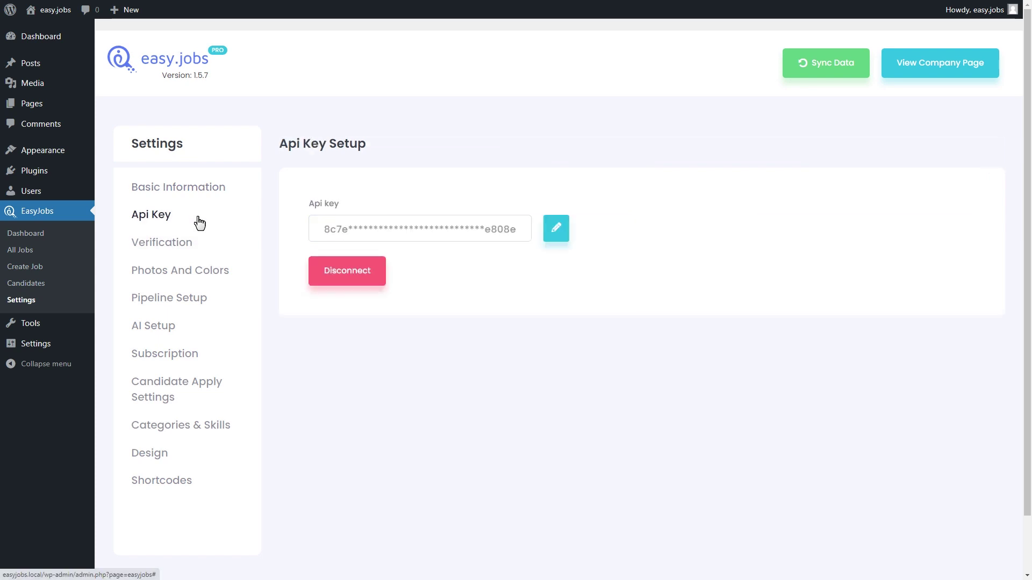
click(205, 243)
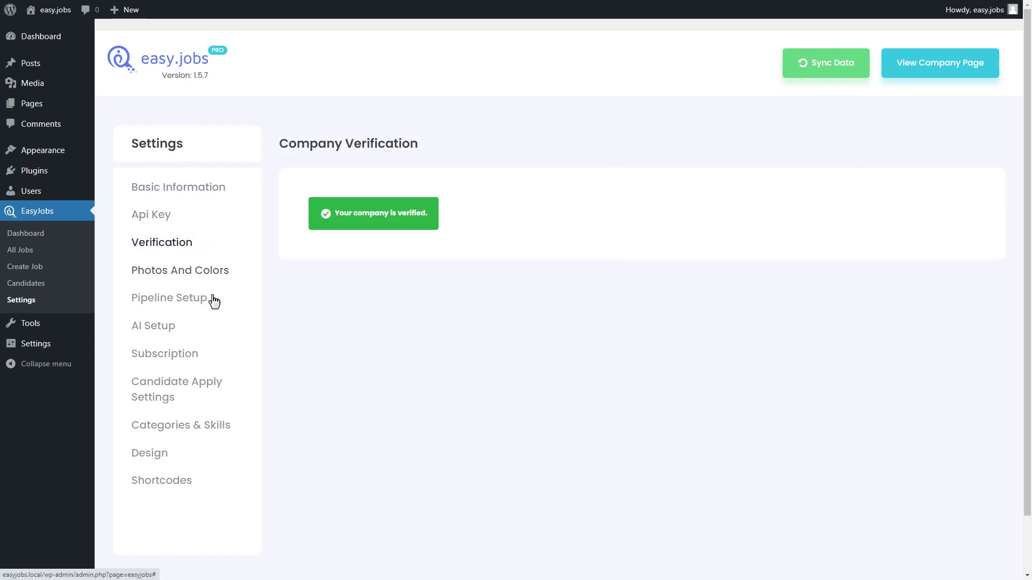
click(207, 457)
click(202, 483)
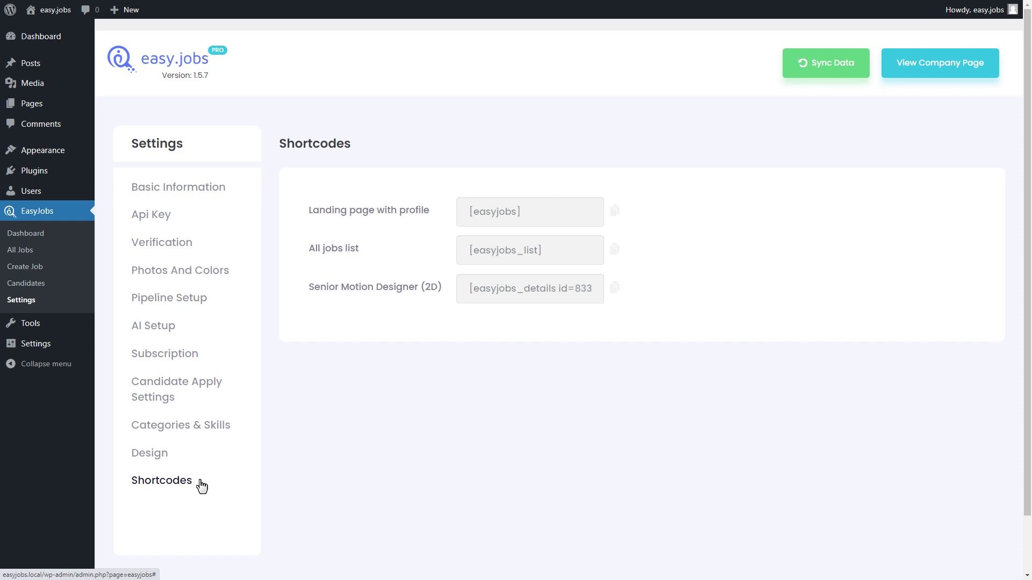
click(614, 211)
- Create a new page titled 'Career' with a Shortcode block containing [easyjobs]
click(122, 122)
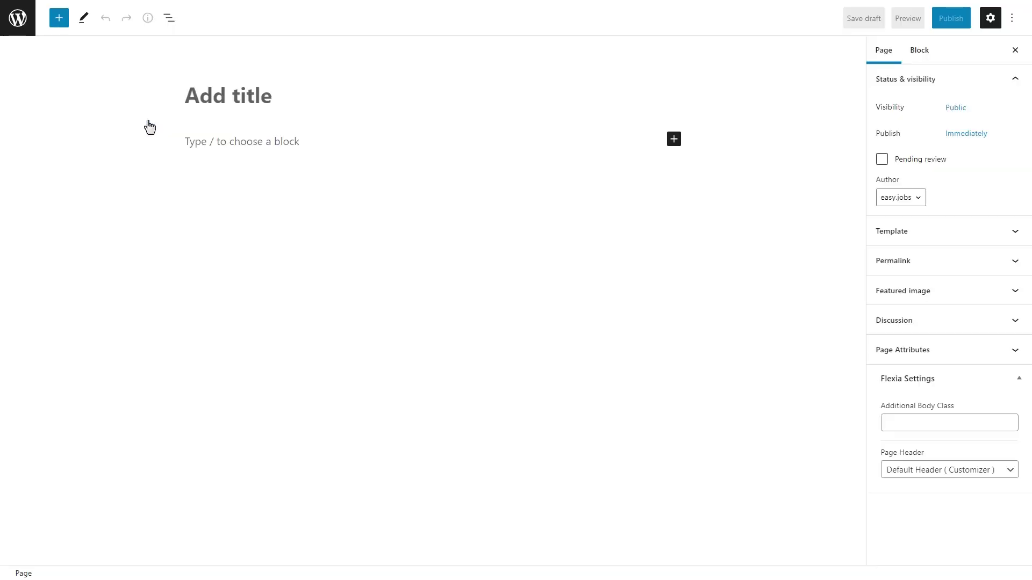
text(Career)
click(674, 140)
text(shortcode)
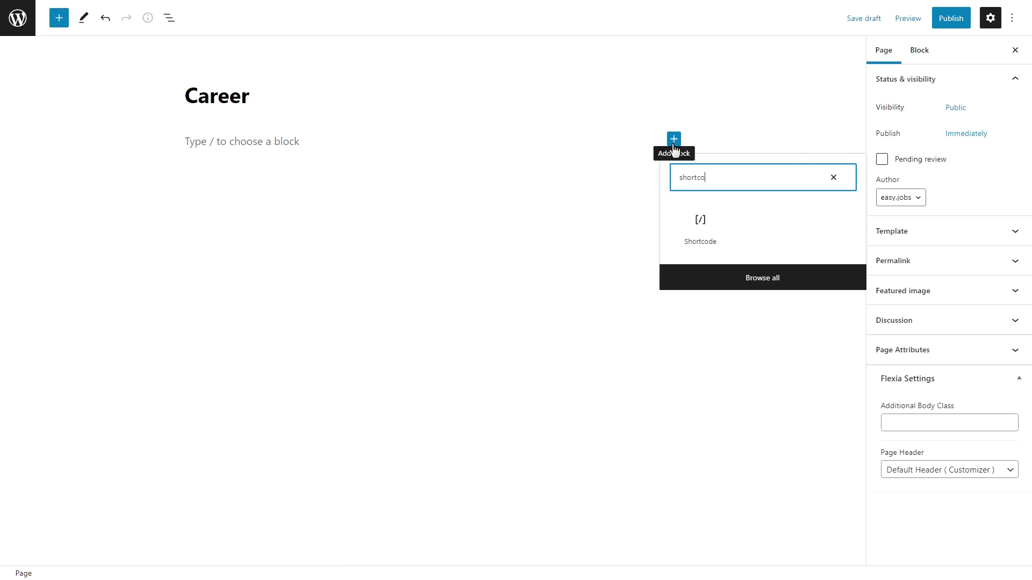
click(700, 220)
right_click(204, 172)
click(254, 258)
- Publish the Career page and scroll through it live
click(951, 17)
click(912, 18)
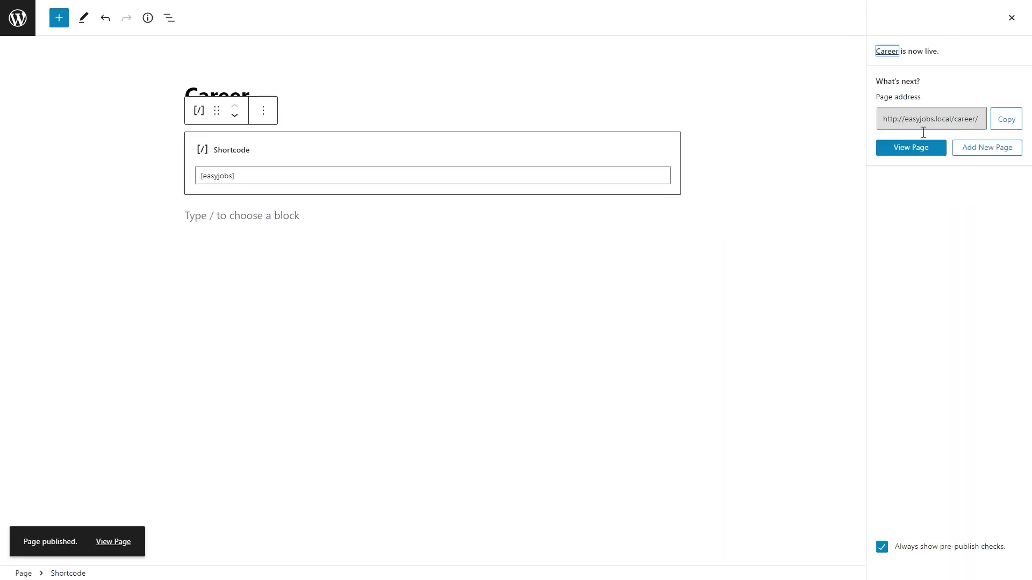
click(912, 146)
drag(1028, 95, 1028, 379)
scroll(1027, 377, down, 2)
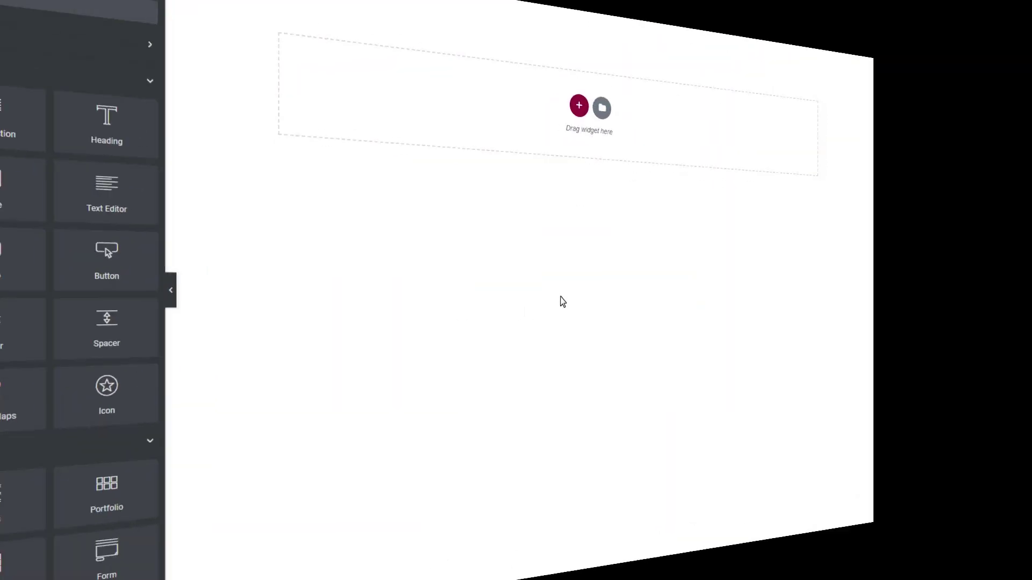
- Place the Easyjobs Landing Page widget in the Elementor drop area, publish, and view it live
text(easyjobs)
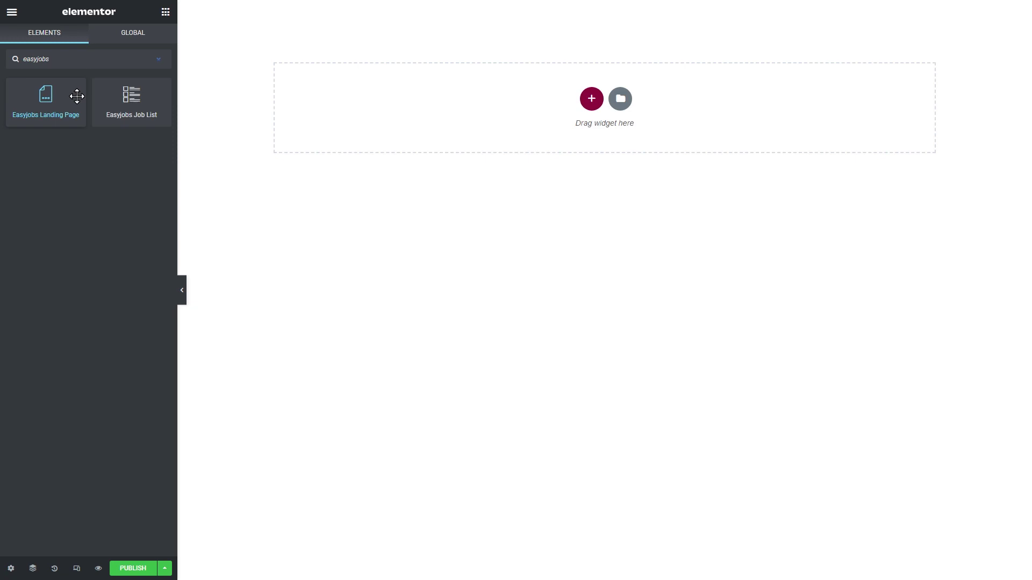
drag(77, 96, 412, 128)
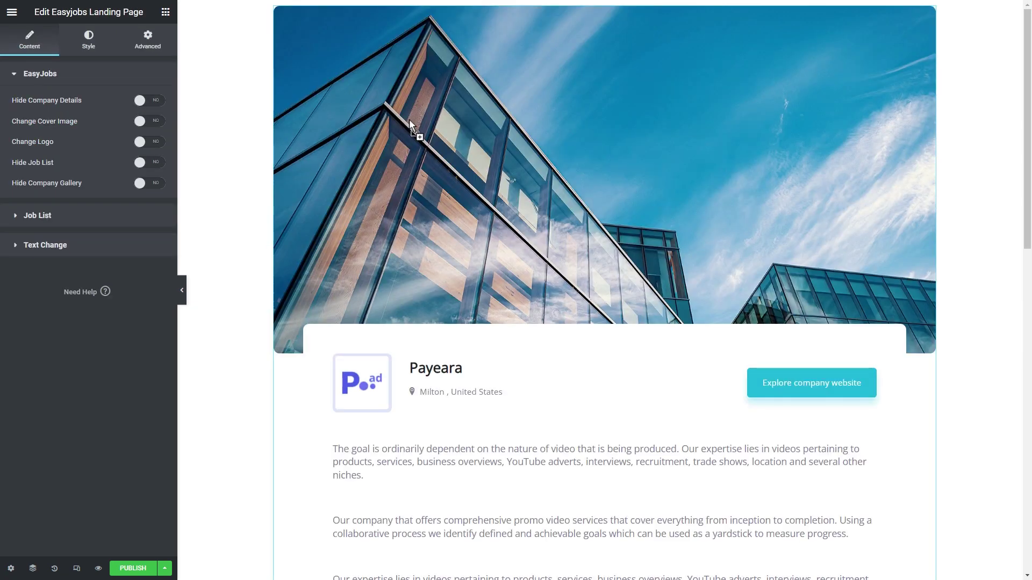
drag(1030, 137, 1024, 436)
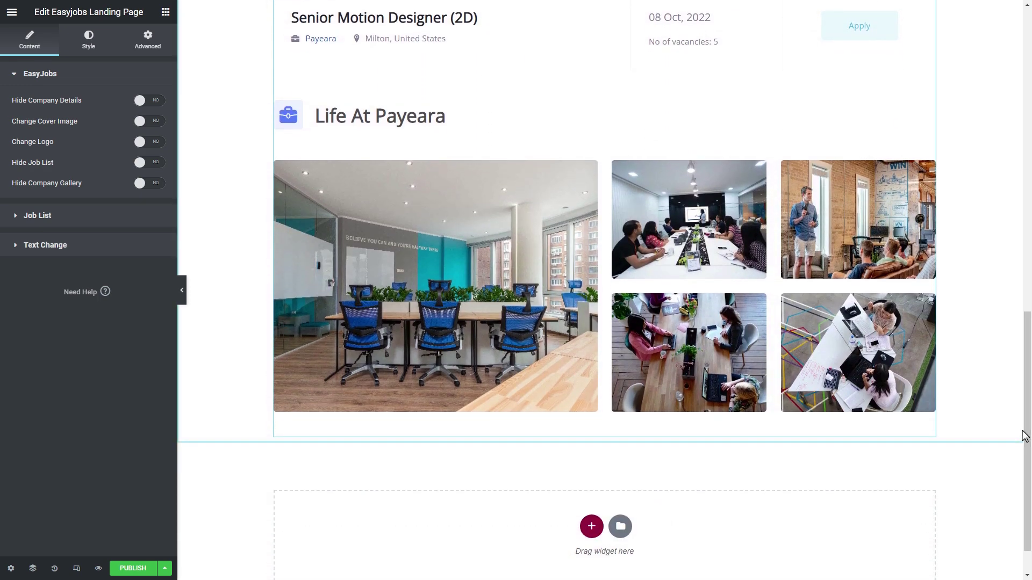
click(133, 571)
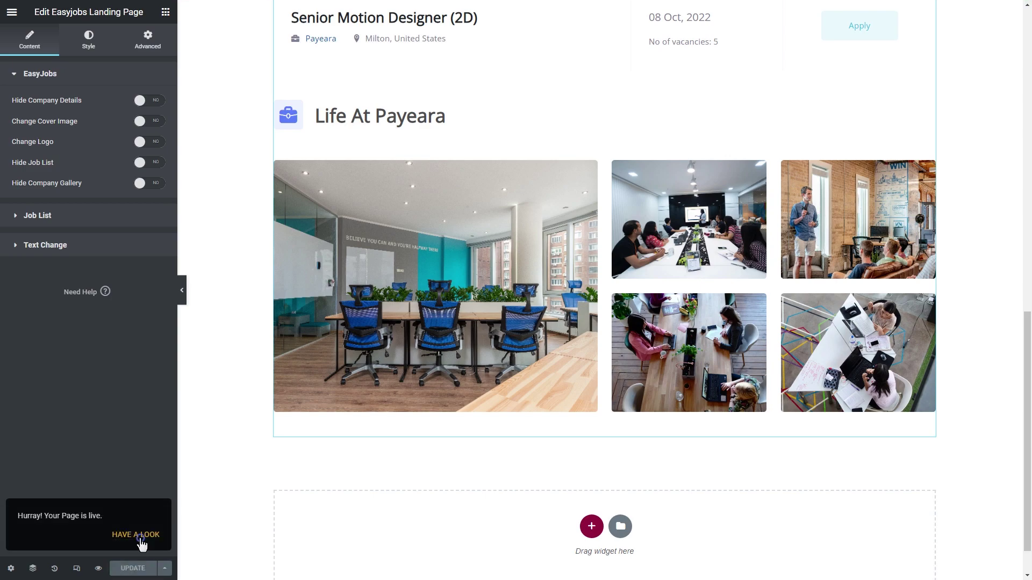
click(139, 537)
scroll(516, 290, down, 4)
scroll(516, 290, down, 7)
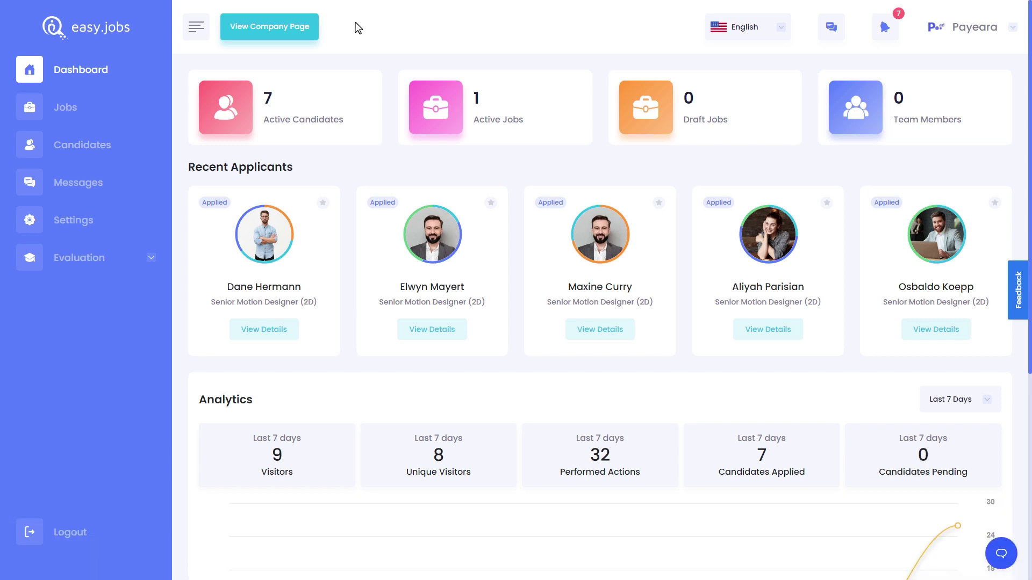
- Switch the Google Jobs toggle ON under company Settings > Integrations, confirmed by 'Integration setting updated'
click(101, 226)
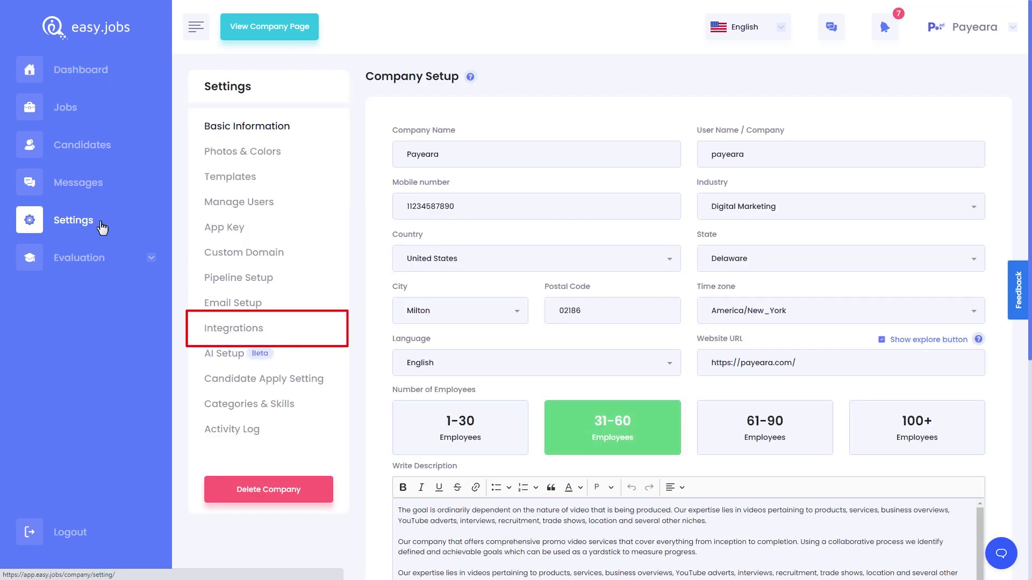
click(268, 333)
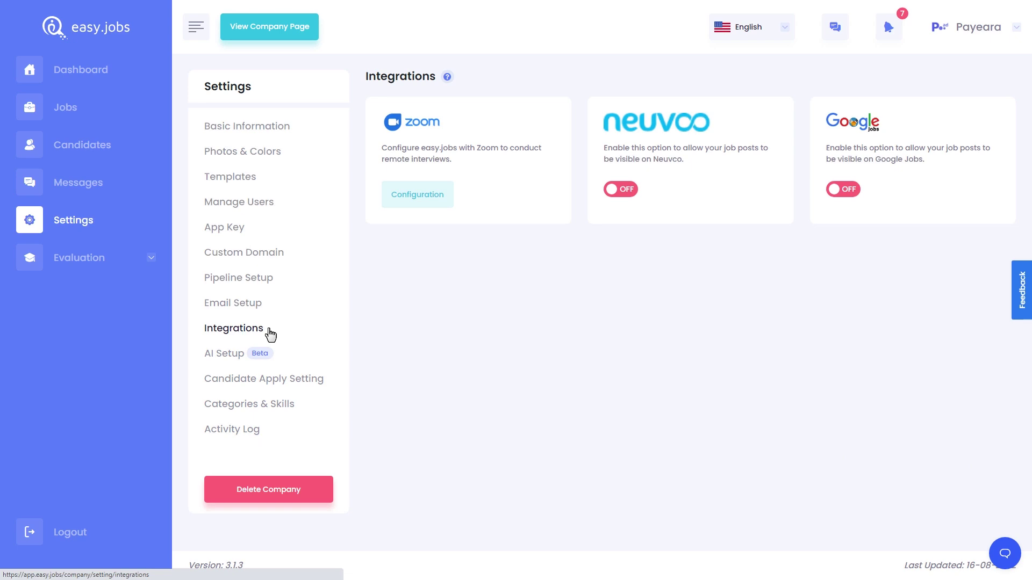
click(434, 196)
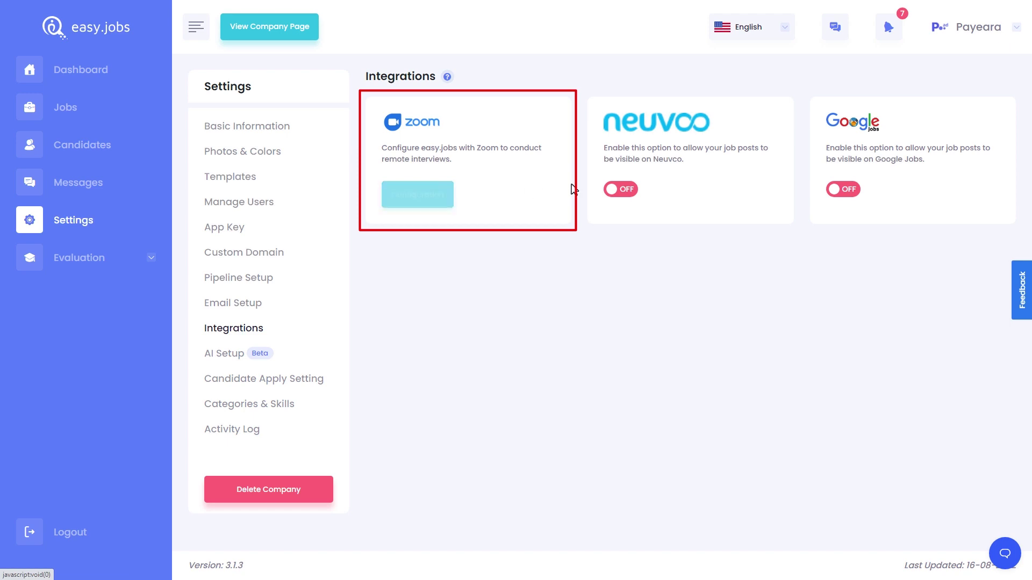
click(836, 190)
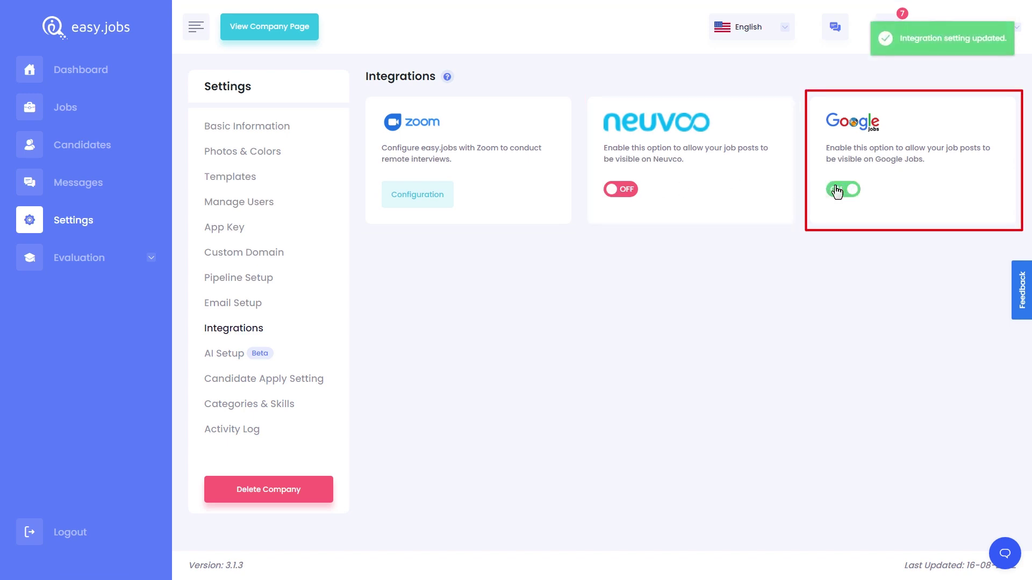